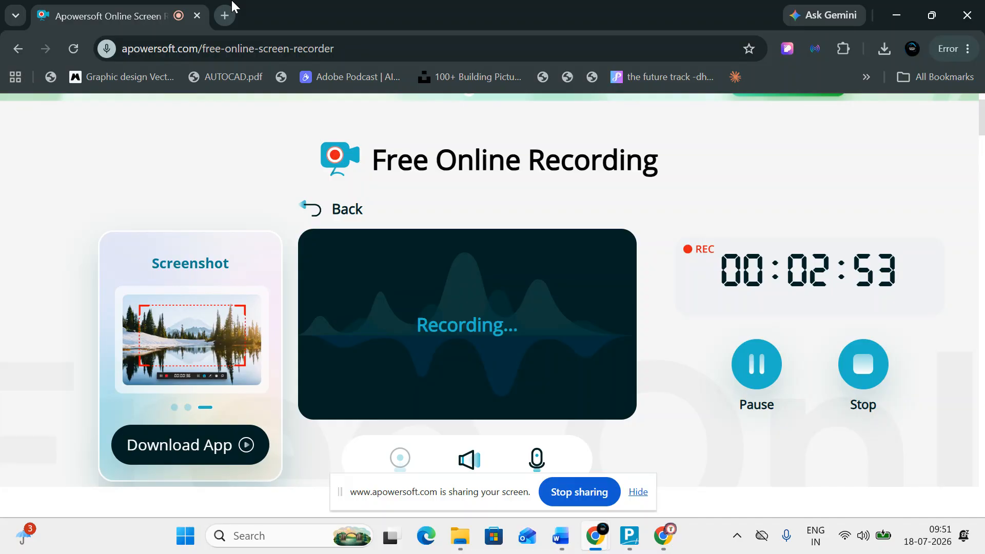
Launch Epic Pen from Start search, dock its toolbar at the right edge, and pick the yellow highlighter.
{"action": "left_click", "coordinate": [285, 535]}
{"action": "left_click", "coordinate": [309, 146]}
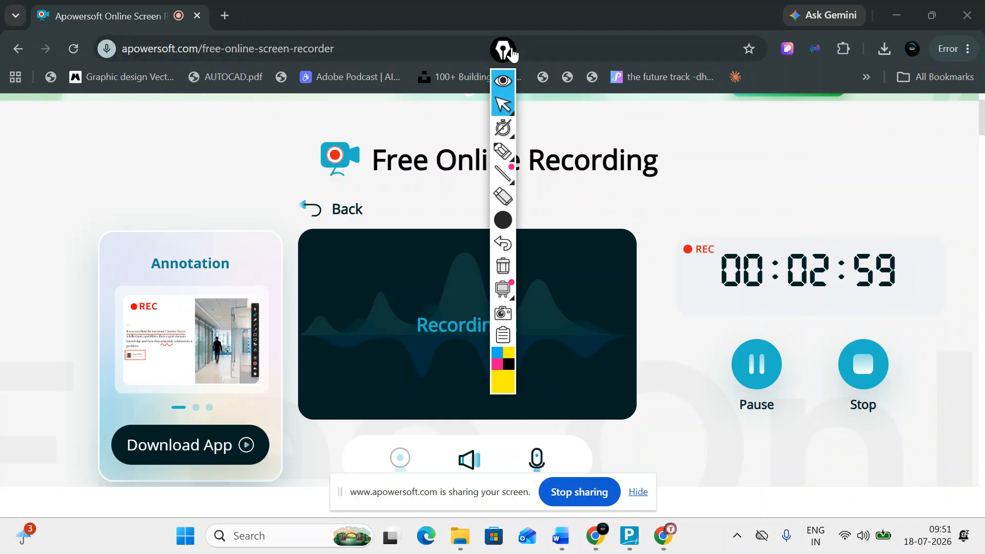
{"action": "left_click_drag", "start_coordinate": [503, 50], "coordinate": [931, 55]}
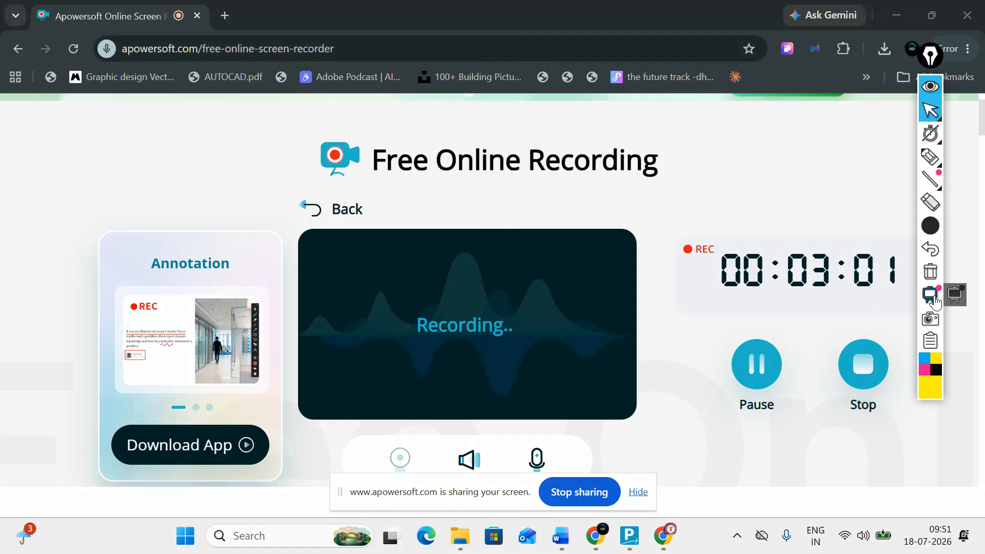
{"action": "left_click", "coordinate": [935, 159]}
Draw a yellow rectangle and the letters B, M, N, b, S and U across the page's left and centre.
{"action": "left_click_drag", "start_coordinate": [71, 126], "coordinate": [73, 208]}
{"action": "mouse_move", "coordinate": [72, 108]}
{"action": "left_mouse_down"}
{"action": "mouse_move", "coordinate": [171, 121]}
{"action": "mouse_move", "coordinate": [82, 210]}
{"action": "left_mouse_up"}
{"action": "mouse_move", "coordinate": [257, 114]}
{"action": "left_mouse_down"}
{"action": "mouse_move", "coordinate": [288, 149]}
{"action": "mouse_move", "coordinate": [263, 194]}
{"action": "left_mouse_up"}
{"action": "left_click_drag", "start_coordinate": [63, 259], "coordinate": [47, 395]}
{"action": "left_click_drag", "start_coordinate": [64, 262], "coordinate": [107, 349]}
{"action": "mouse_move", "coordinate": [150, 281]}
{"action": "left_mouse_down"}
{"action": "mouse_move", "coordinate": [149, 347]}
{"action": "mouse_move", "coordinate": [170, 308]}
{"action": "mouse_move", "coordinate": [199, 348]}
{"action": "left_mouse_up"}
{"action": "left_click_drag", "start_coordinate": [246, 262], "coordinate": [256, 336]}
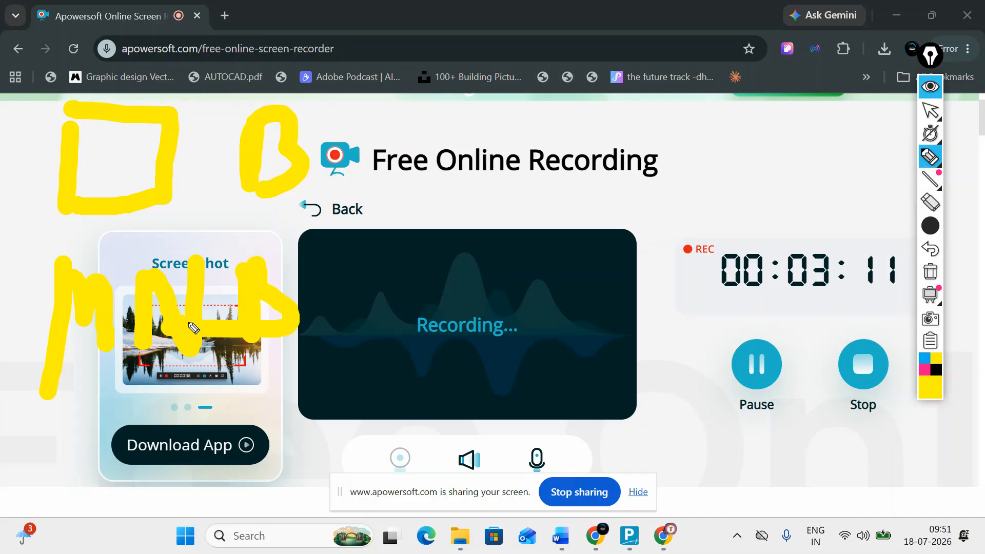
{"action": "left_click_drag", "start_coordinate": [437, 267], "coordinate": [464, 373]}
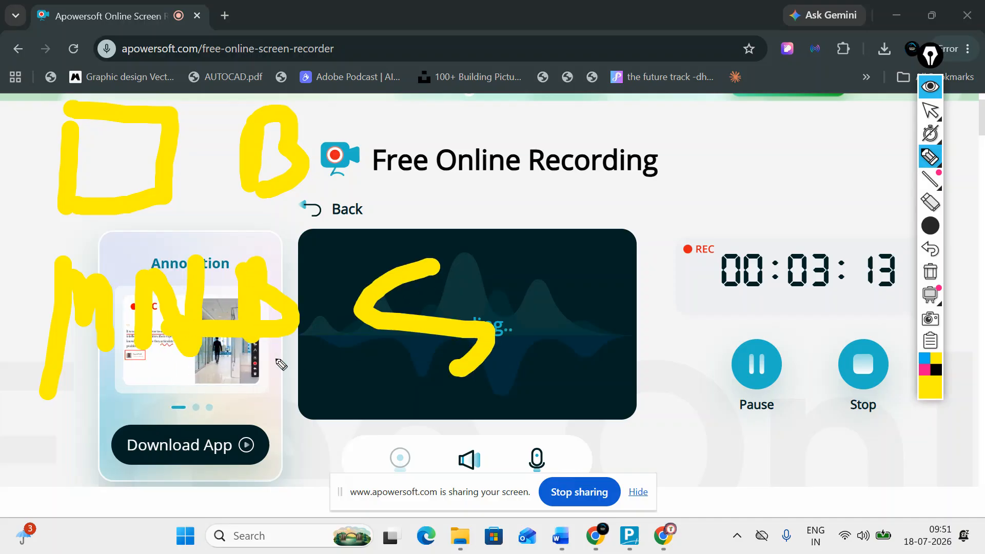
{"action": "left_click_drag", "start_coordinate": [492, 131], "coordinate": [465, 197]}
{"action": "left_click_drag", "start_coordinate": [362, 128], "coordinate": [509, 214]}
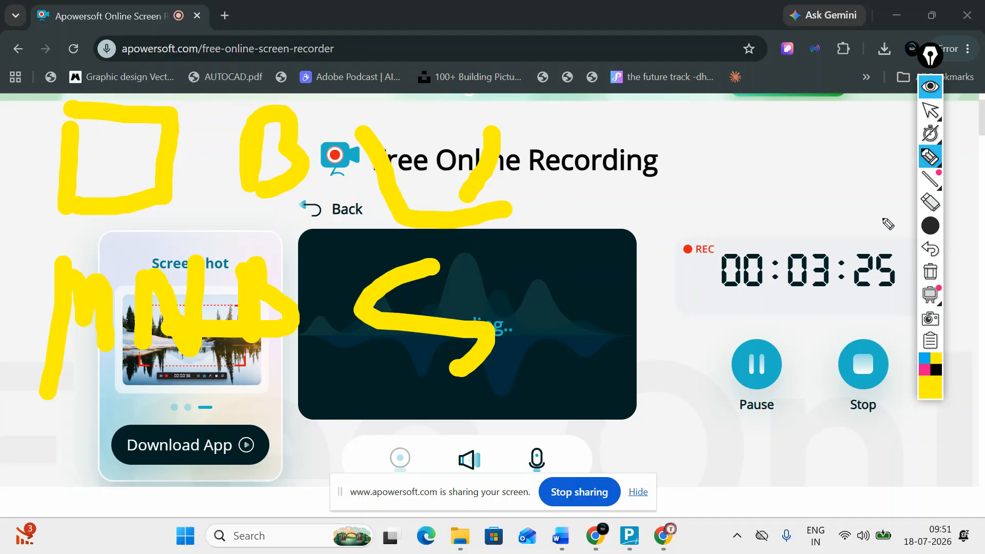
Add yellow strokes, a 1, M, C and N over the timer area and along the top-right edge.
{"action": "left_click_drag", "start_coordinate": [867, 42], "coordinate": [867, 92]}
{"action": "left_click_drag", "start_coordinate": [865, 124], "coordinate": [863, 132]}
{"action": "left_click_drag", "start_coordinate": [880, 15], "coordinate": [896, 54]}
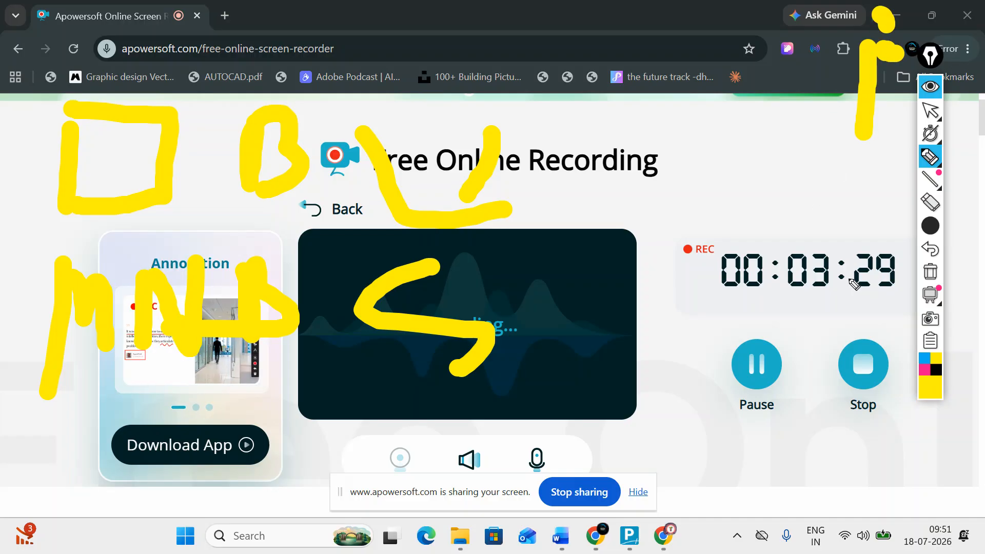
{"action": "left_click_drag", "start_coordinate": [820, 149], "coordinate": [846, 235]}
{"action": "mouse_move", "coordinate": [780, 198]}
{"action": "left_mouse_down"}
{"action": "mouse_move", "coordinate": [831, 144]}
{"action": "mouse_move", "coordinate": [854, 163]}
{"action": "left_mouse_up"}
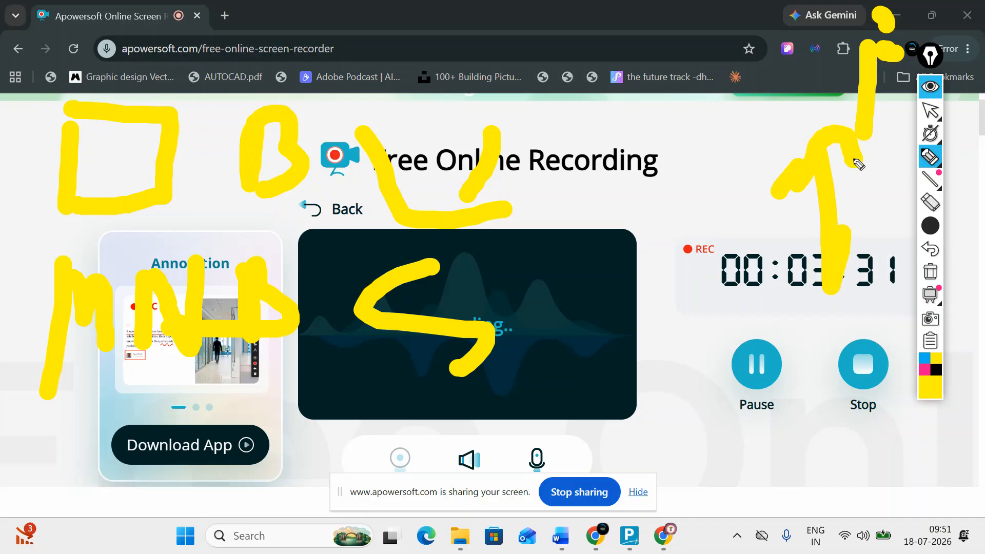
{"action": "mouse_move", "coordinate": [720, 523]}
{"action": "left_mouse_down"}
{"action": "mouse_move", "coordinate": [768, 454]}
{"action": "mouse_move", "coordinate": [854, 449]}
{"action": "left_mouse_up"}
{"action": "mouse_move", "coordinate": [728, 198]}
{"action": "left_mouse_down"}
{"action": "mouse_move", "coordinate": [690, 292]}
{"action": "mouse_move", "coordinate": [738, 225]}
{"action": "mouse_move", "coordinate": [782, 245]}
{"action": "mouse_move", "coordinate": [852, 300]}
{"action": "left_mouse_up"}
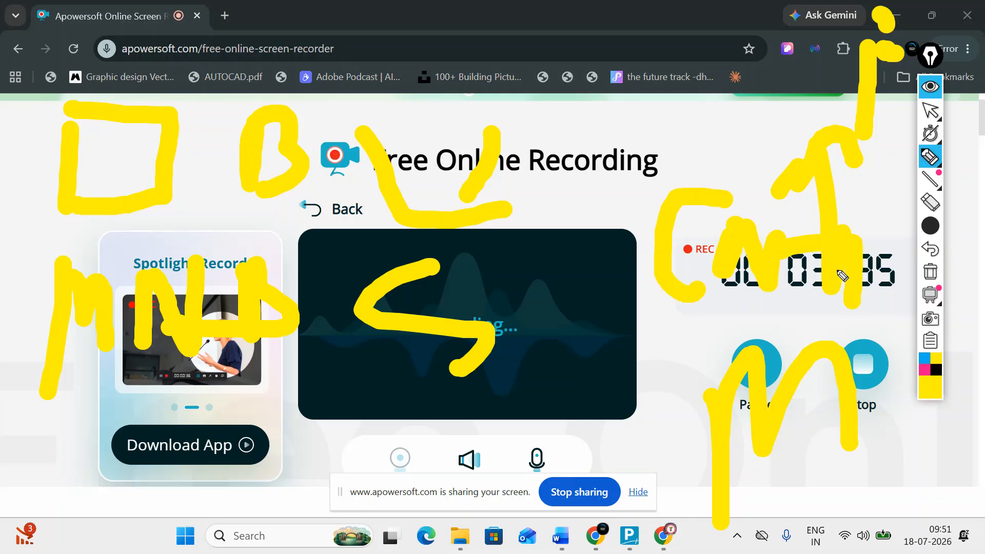
{"action": "left_click_drag", "start_coordinate": [731, 104], "coordinate": [736, 167]}
{"action": "left_click_drag", "start_coordinate": [718, 36], "coordinate": [704, 116]}
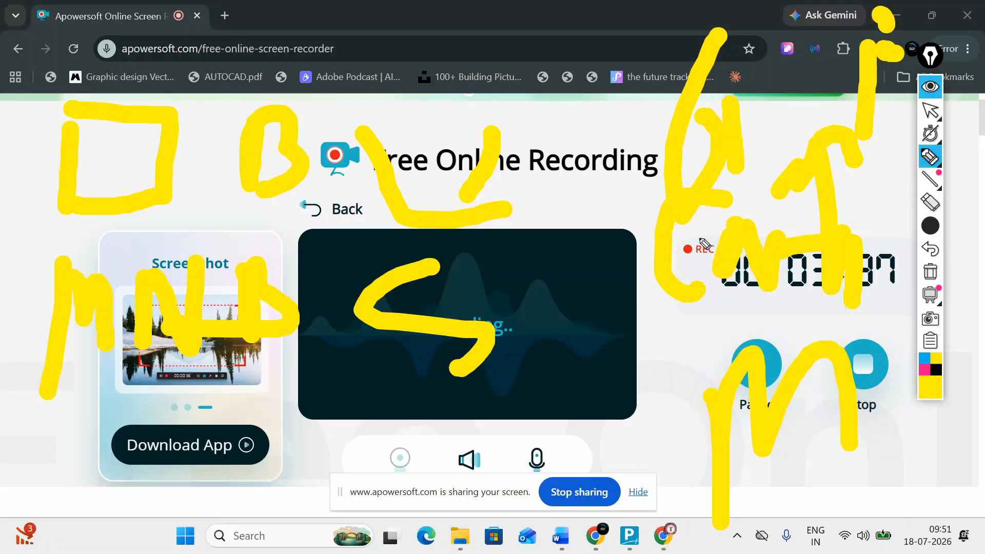
{"action": "left_click_drag", "start_coordinate": [649, 298], "coordinate": [620, 409]}
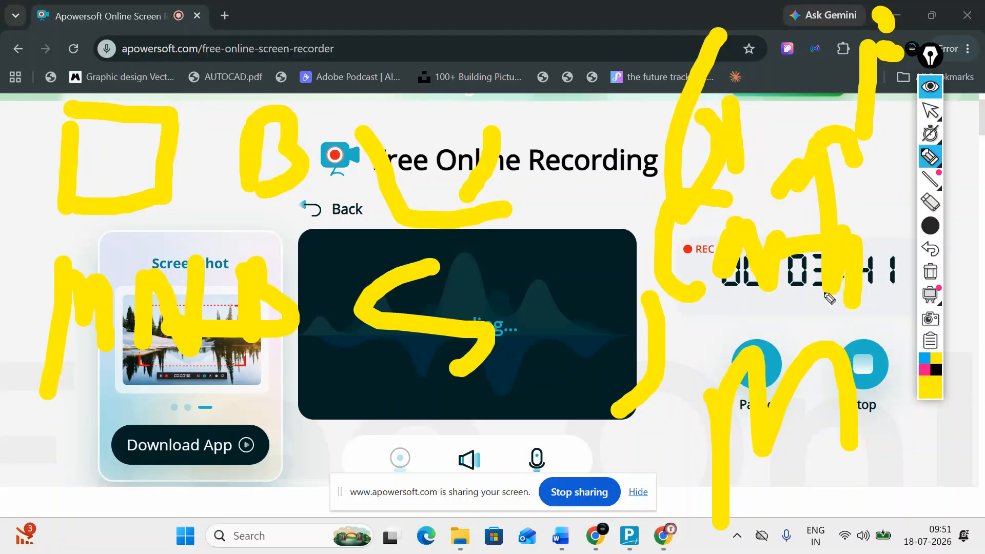
{"action": "left_click_drag", "start_coordinate": [745, 5], "coordinate": [978, 40]}
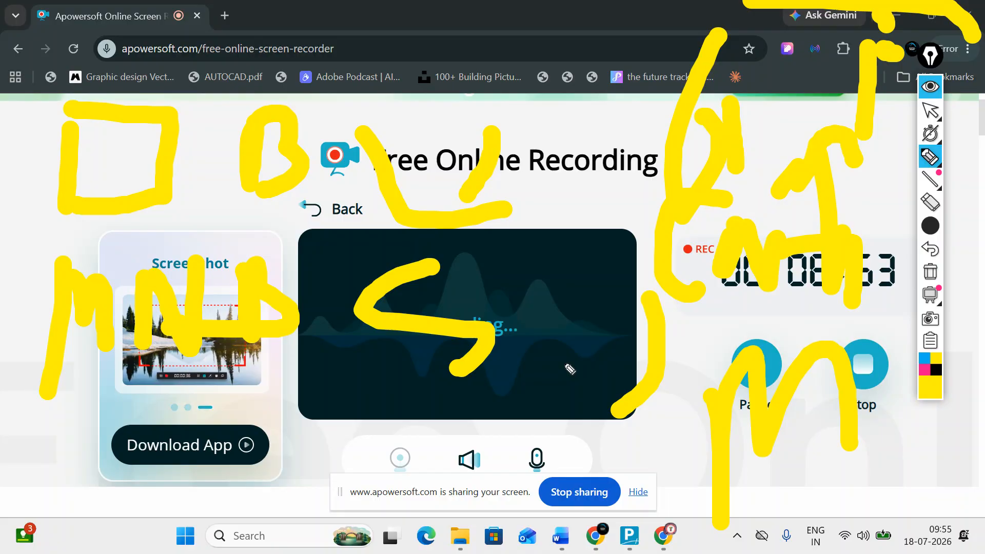
Clear all Epic Pen annotations, collapse its toolbar, and bring TallyPrime to the front.
{"action": "left_click", "coordinate": [930, 226]}
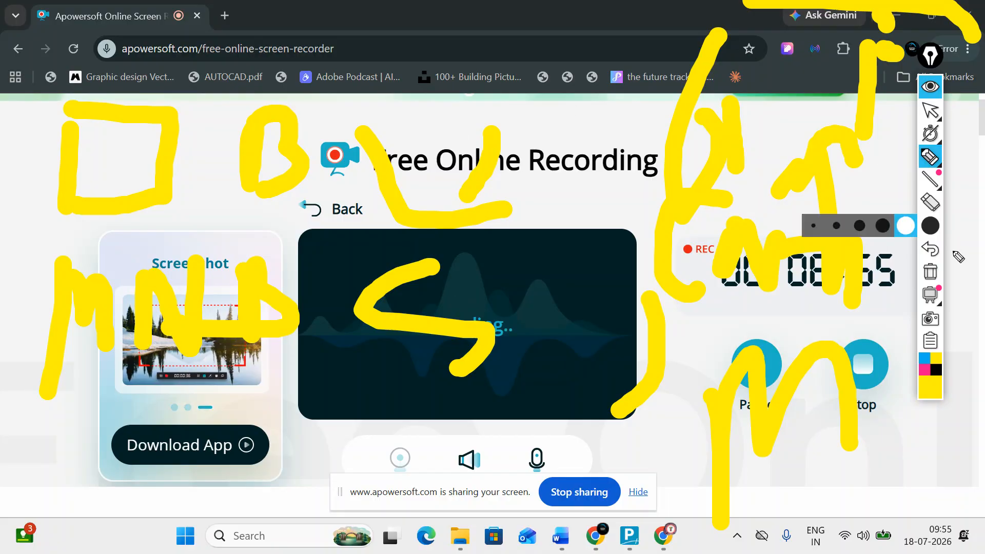
{"action": "left_click", "coordinate": [930, 271]}
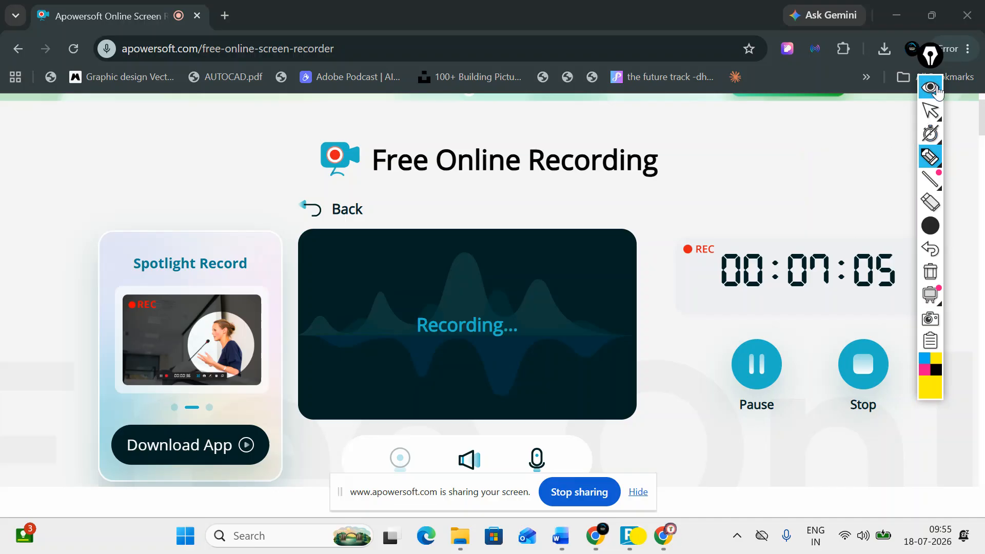
{"action": "left_click", "coordinate": [936, 91]}
{"action": "left_click", "coordinate": [629, 536]}
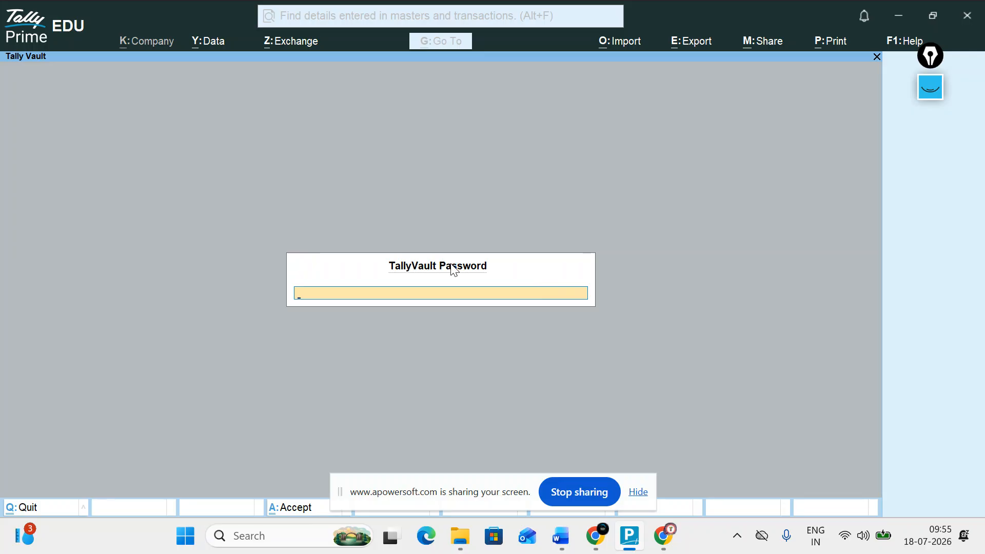
Skip TallyVault and start company THE FUTURE TRACK COMPUTER EDUCATION with address CITY CENTER DHANBAD.
{"action": "key", "text": "Escape"}
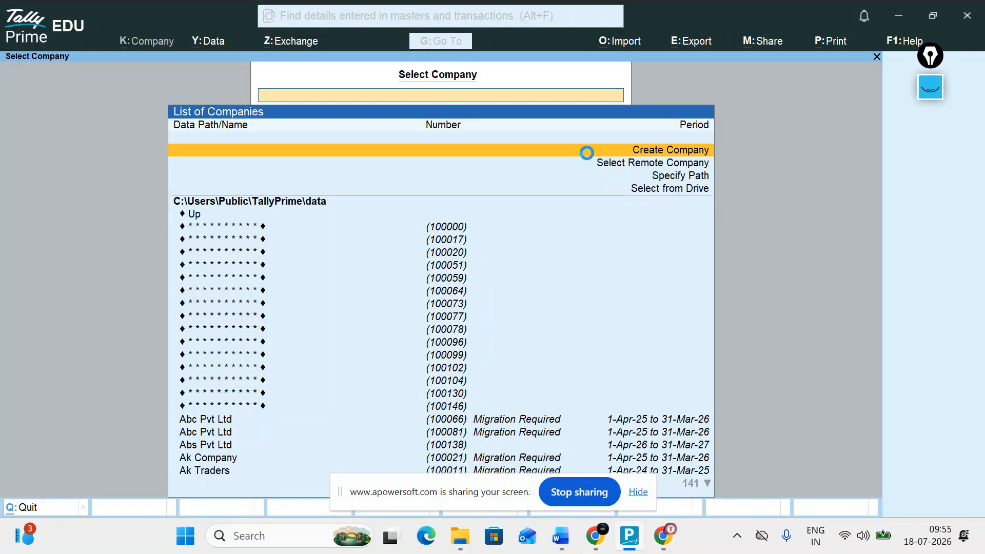
{"action": "left_click", "coordinate": [586, 152]}
{"action": "type", "text": "TH"}
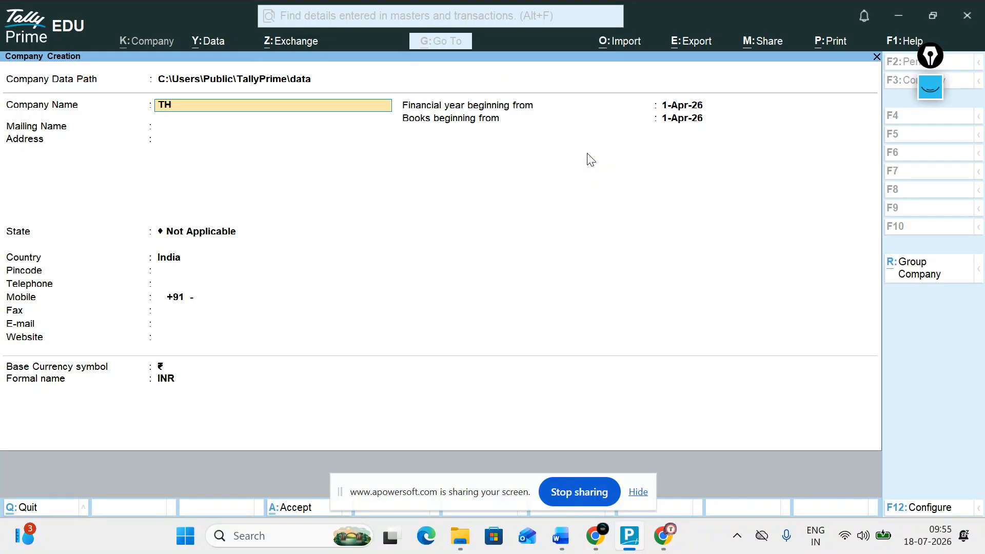
{"action": "type", "text": "E FUTURE TRACK COMPUTER EDUCATION"}
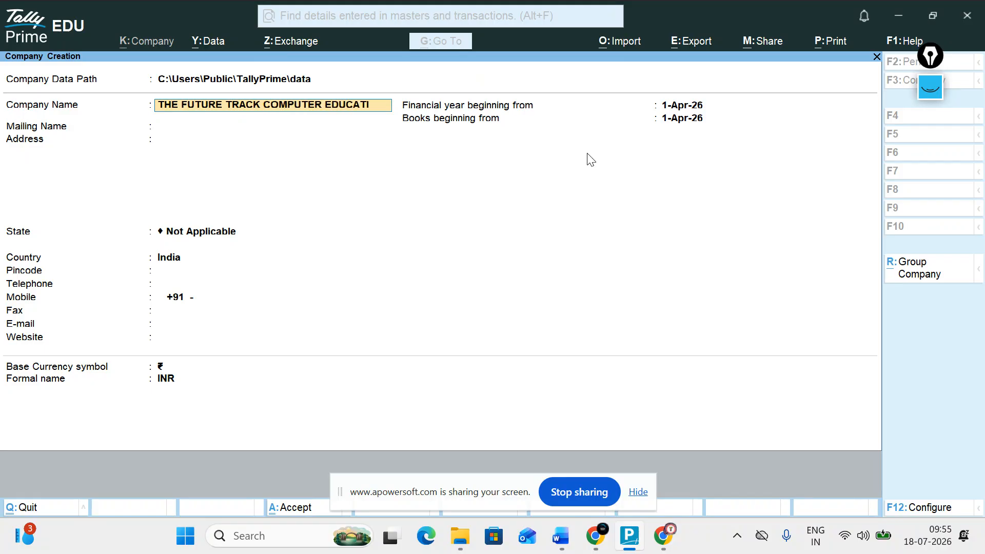
{"action": "key", "text": "Return"}
{"action": "key", "text": "Return"}
{"action": "type", "text": "CITY CETER"}
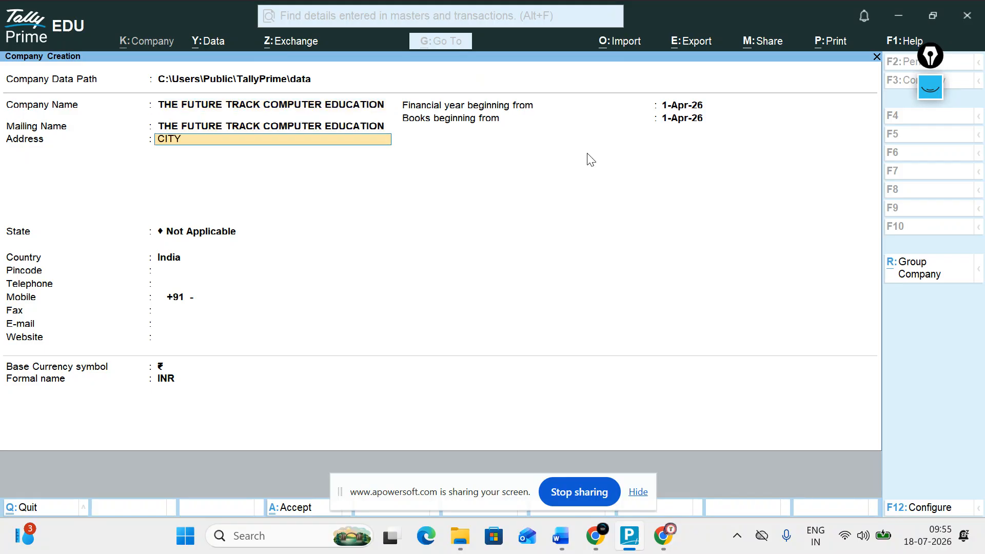
{"action": "key", "text": "BackSpace"}
{"action": "key", "text": "BackSpace"}
{"action": "key", "text": "BackSpace"}
{"action": "type", "text": "NTER H"}
{"action": "key", "text": "BackSpace"}
{"action": "type", "text": "DHANBAD"}
{"action": "key", "text": "Return"}
Set state Jharkhand and pincode 826001, then enter the mobile number.
{"action": "key", "text": "Return"}
{"action": "type", "text": "jh"}
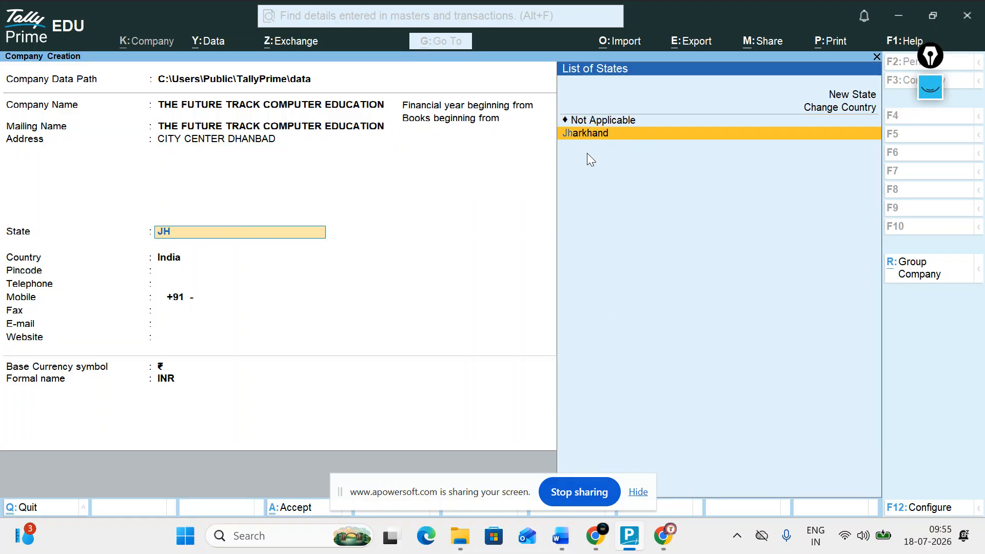
{"action": "key", "text": "Return"}
{"action": "type", "text": "826001"}
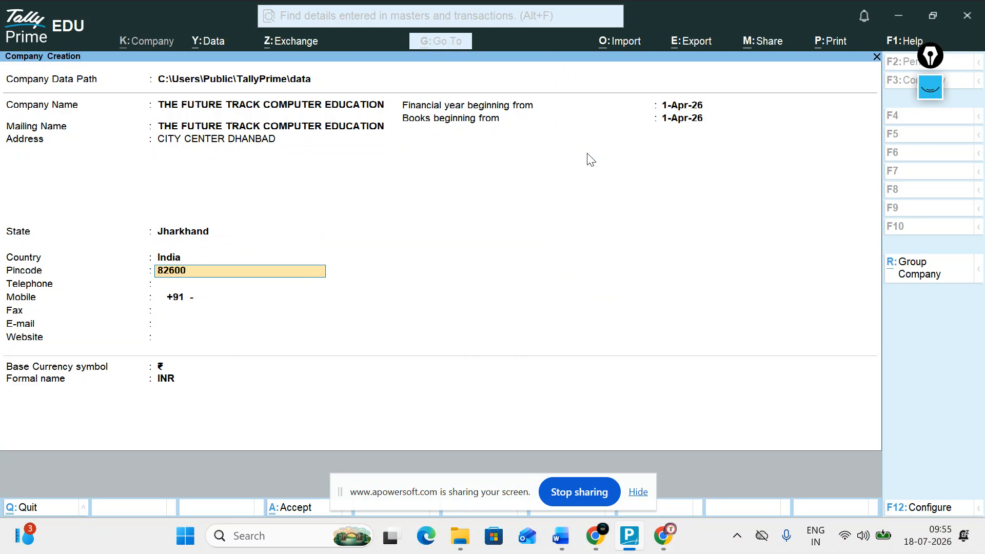
{"action": "key", "text": "Return"}
{"action": "key", "text": "Return"}
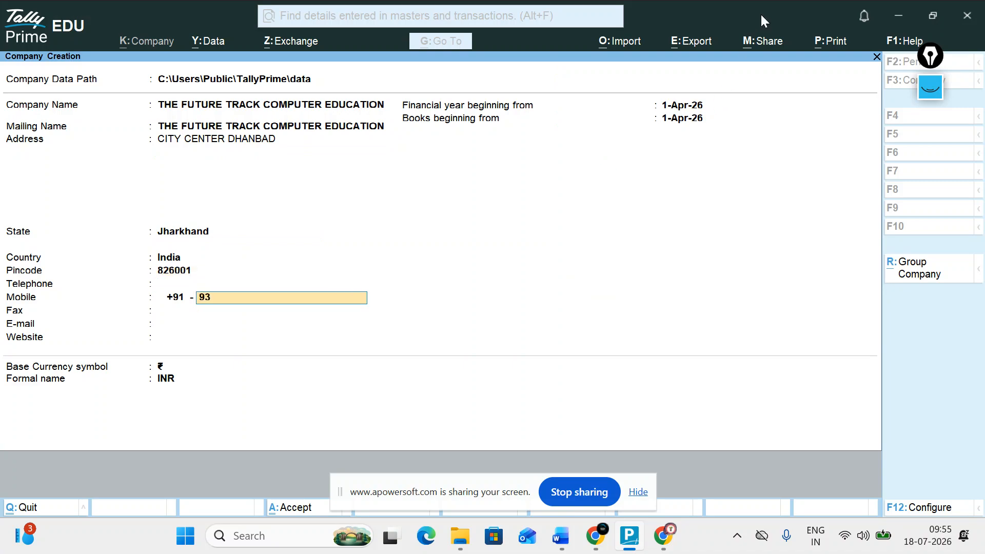
{"action": "key", "text": "Return"}
{"action": "key", "text": "Return"}
{"action": "key", "text": "Return"}
{"action": "key", "text": "Return"}
{"action": "key", "text": "Return"}
{"action": "key", "text": "Return"}
{"action": "key", "text": "Return"}
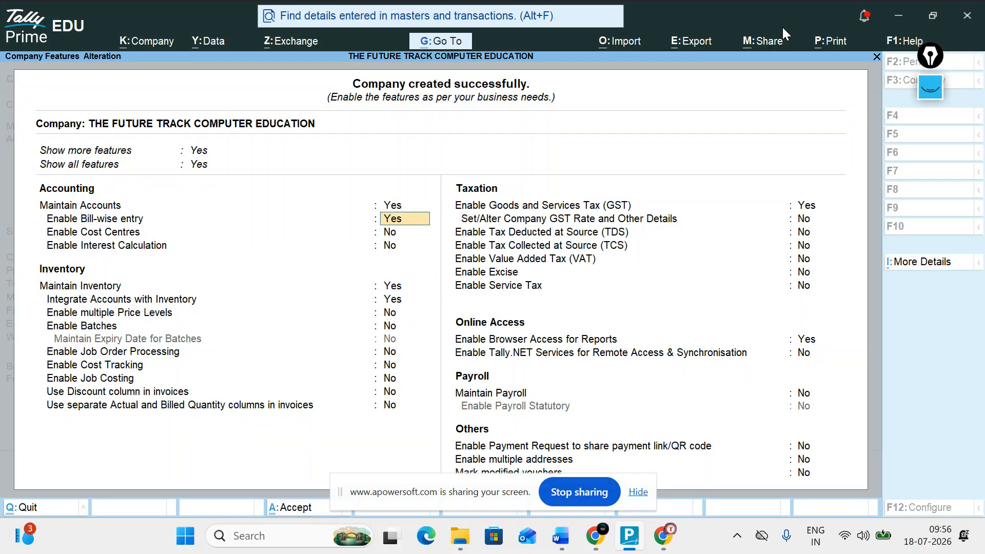
Enable GST with Jharkhand as registration state, Regular type, and Yes for other-territory assessee.
{"action": "left_click", "coordinate": [818, 210]}
{"action": "type", "text": "y"}
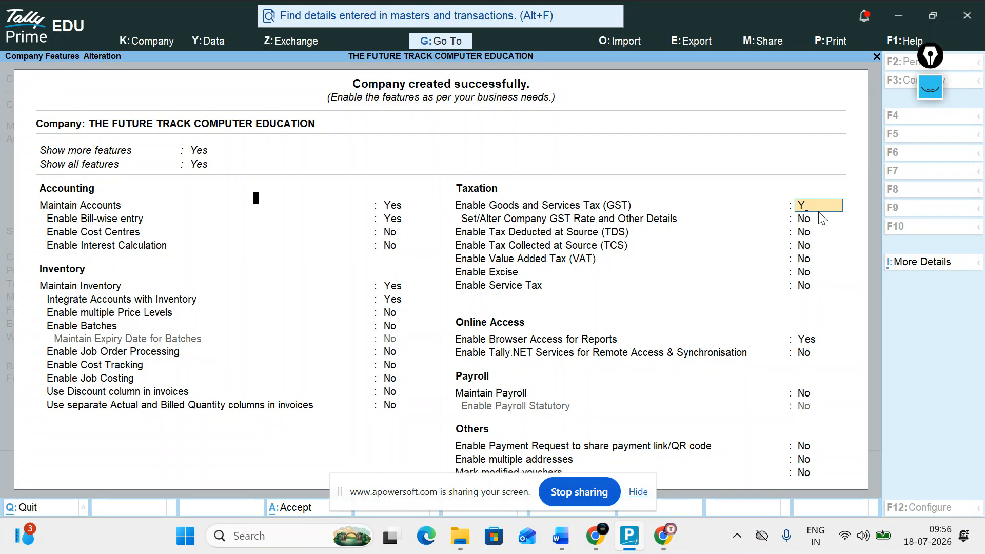
{"action": "key", "text": "Return"}
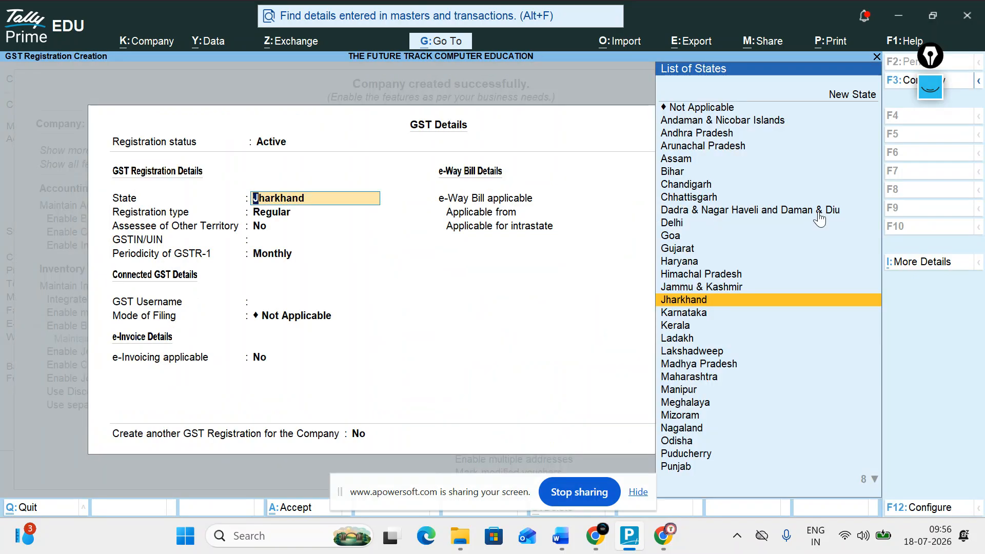
{"action": "left_click", "coordinate": [351, 211]}
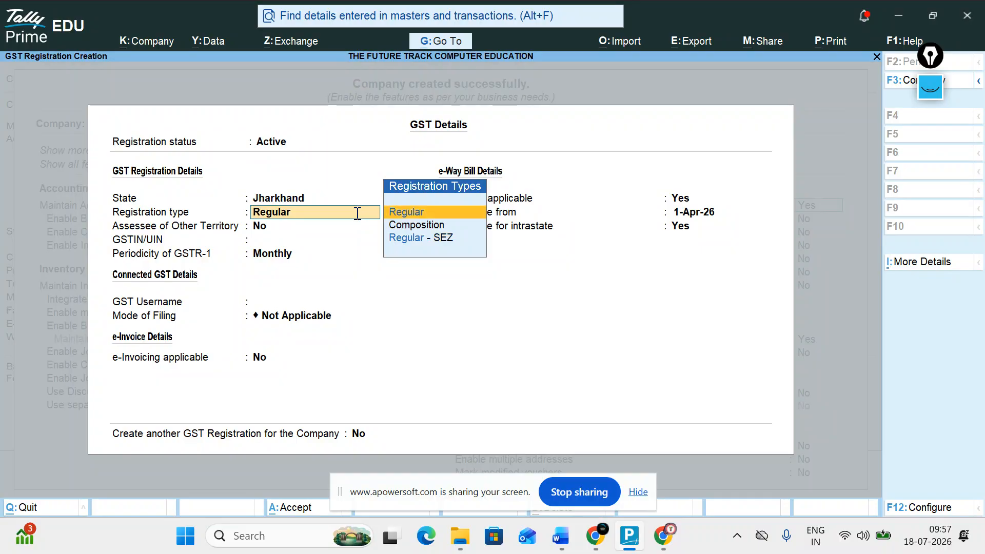
{"action": "key", "text": "Return"}
{"action": "type", "text": "y"}
{"action": "key", "text": "Return"}
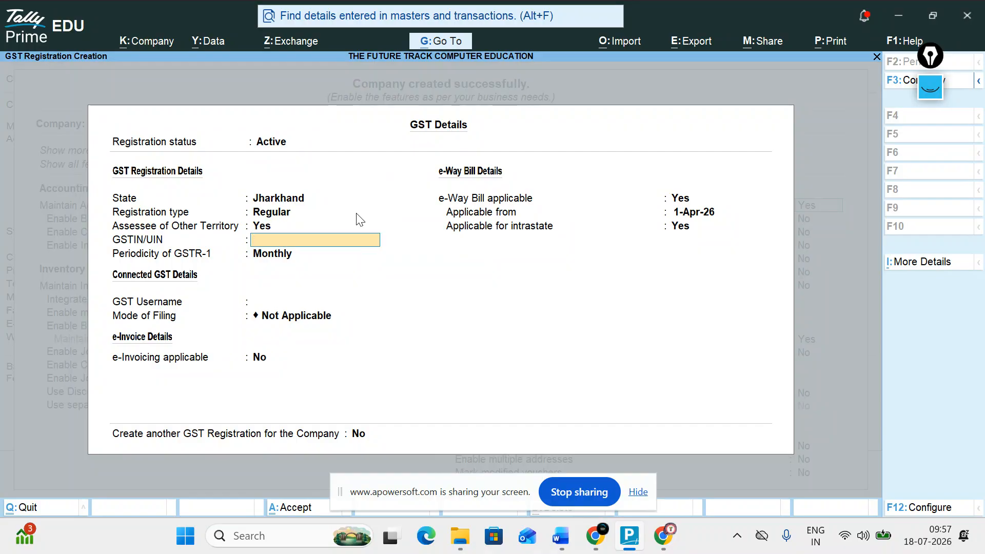
Enter the GSTIN, leave GST username blank, set e-Way Bill applicable to No, and save.
{"action": "type", "text": "2145697821213"}
{"action": "key", "text": "Return"}
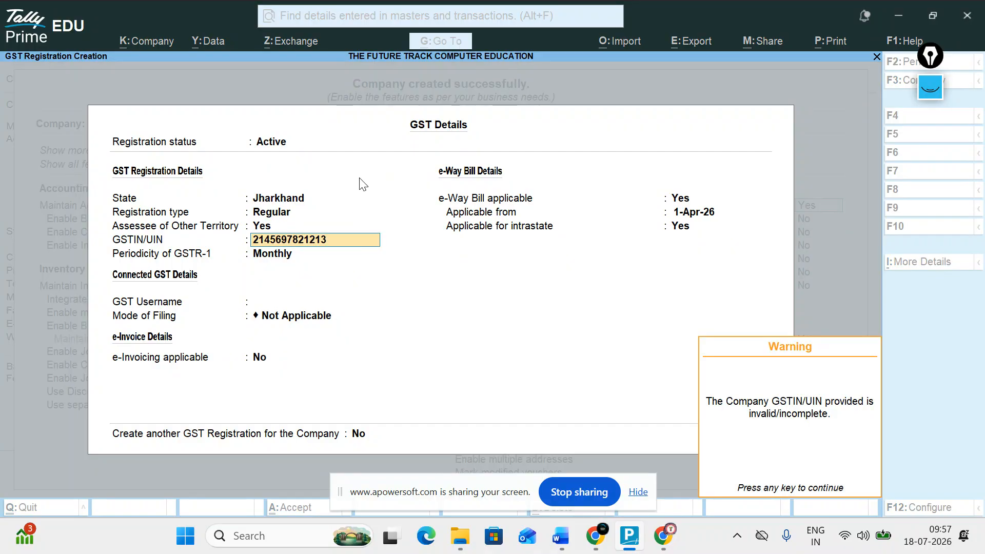
{"action": "key", "text": "Return"}
{"action": "key", "text": "Return"}
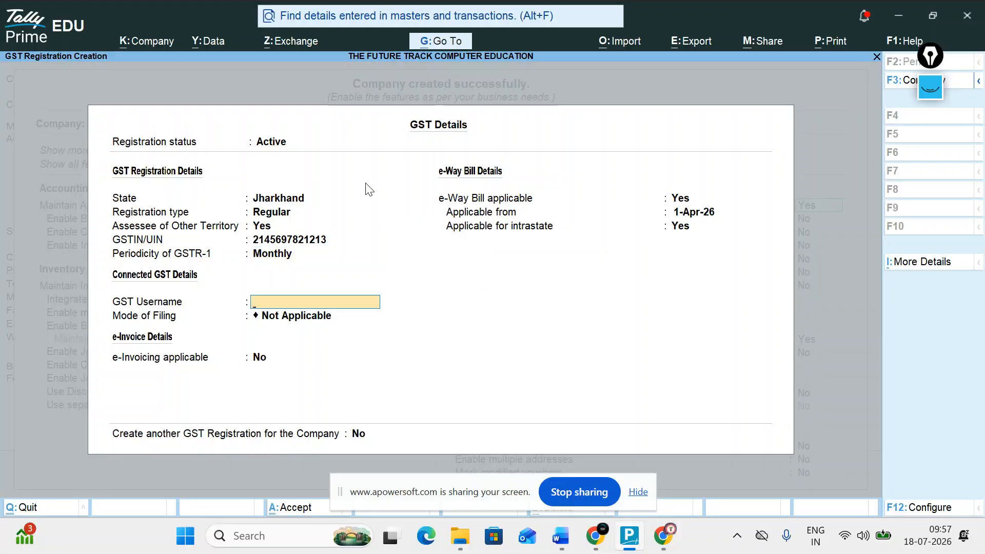
{"action": "key", "text": "Return"}
{"action": "key", "text": "Return"}
{"action": "key", "text": "Return"}
{"action": "key", "text": "Return"}
{"action": "key", "text": "Up"}
{"action": "type", "text": "N"}
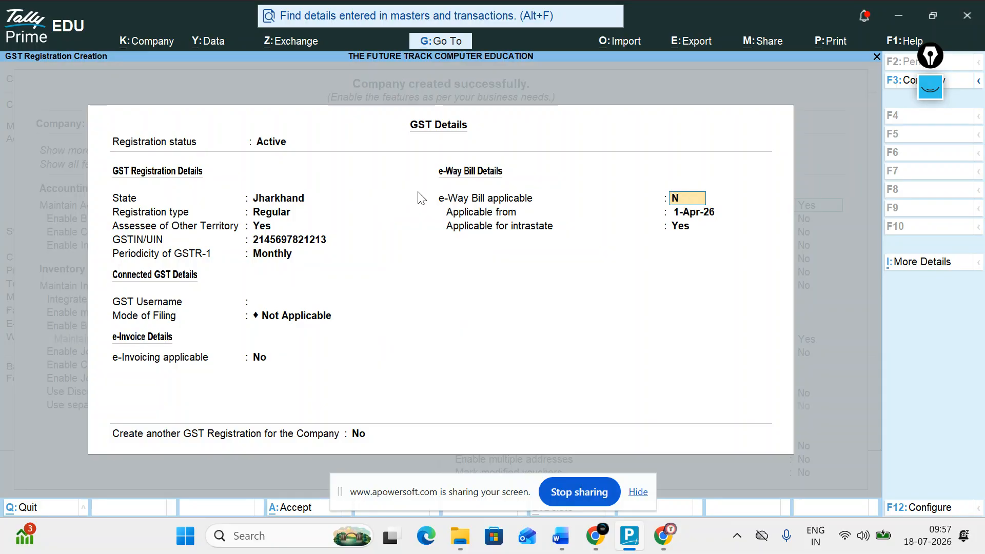
{"action": "key", "text": "Return"}
{"action": "key", "text": "Return"}
{"action": "key", "text": "Return"}
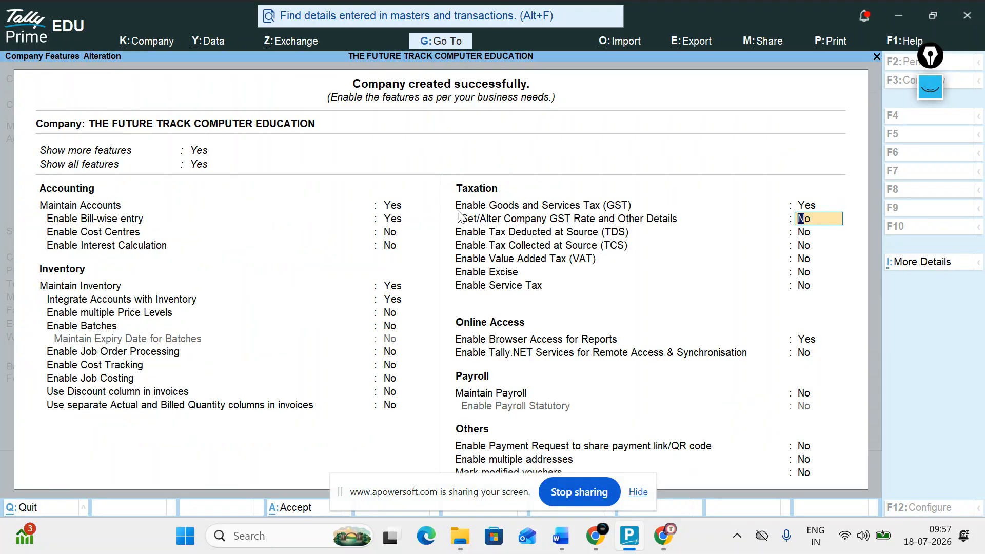
Accept the company features and start ledger SUPPLIER under Sundry Creditors.
{"action": "key", "text": "ctrl+a"}
{"action": "key", "text": "Return"}
{"action": "key", "text": "Down"}
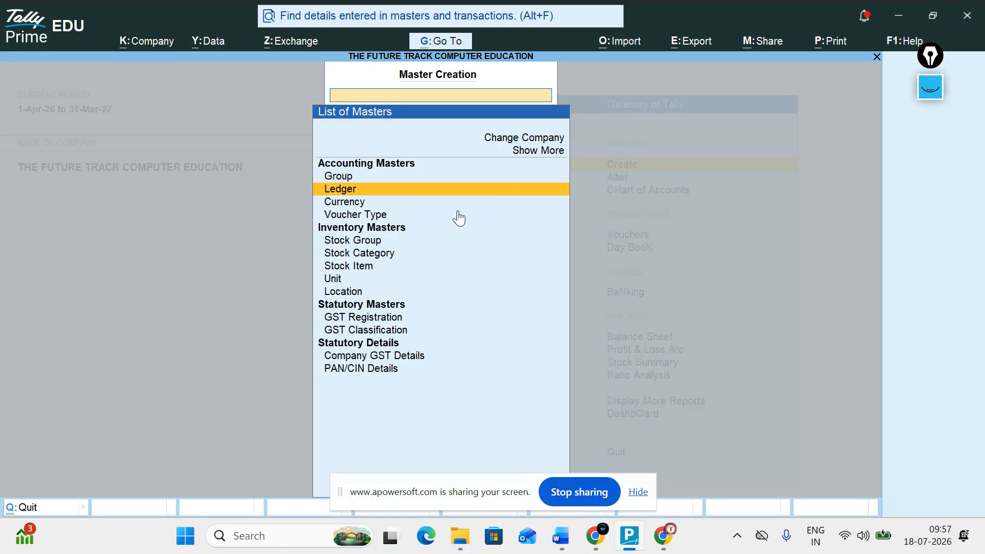
{"action": "key", "text": "Return"}
{"action": "type", "text": "SUPPLIER"}
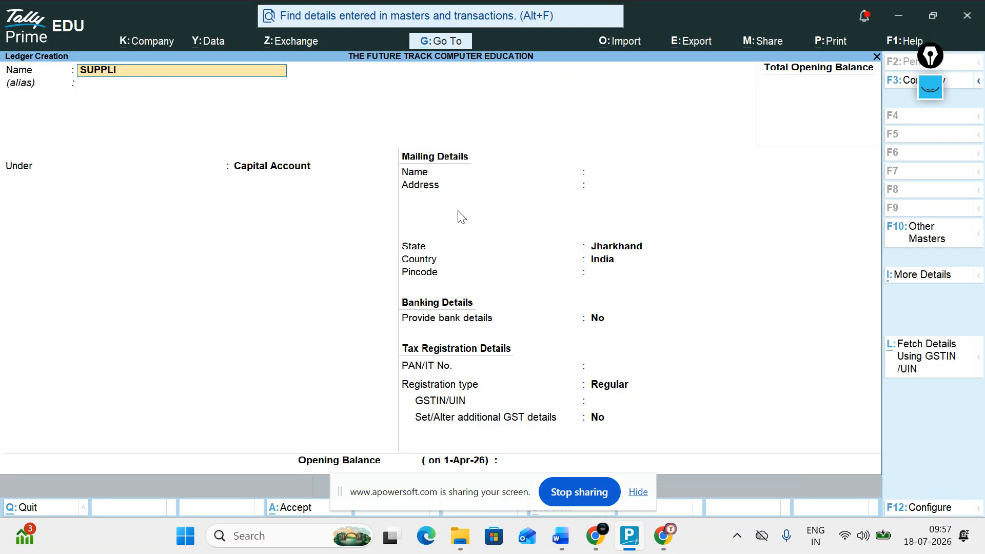
{"action": "key", "text": "Return"}
{"action": "type", "text": "S"}
{"action": "key", "text": "Down"}
{"action": "key", "text": "Down"}
{"action": "key", "text": "Down"}
{"action": "key", "text": "Down"}
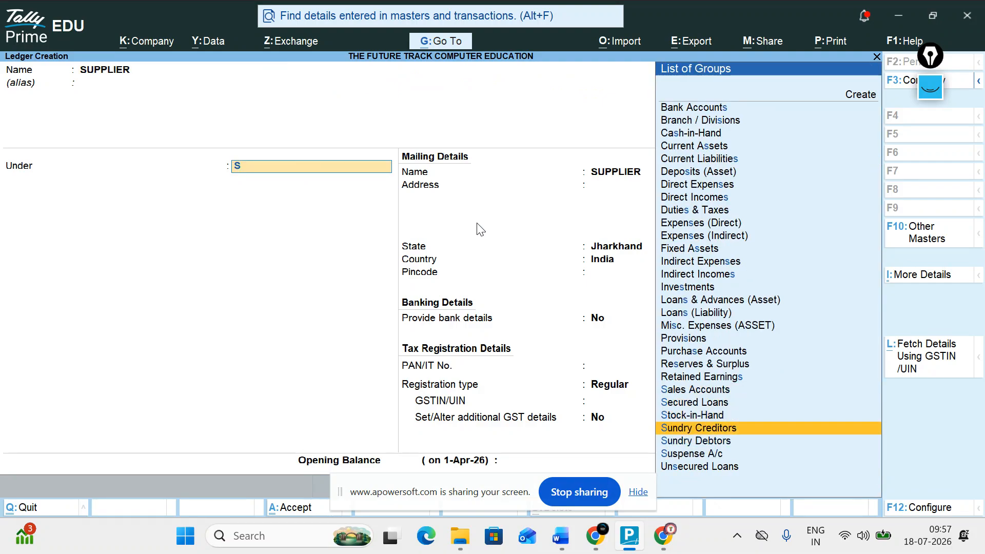
{"action": "key", "text": "Return"}
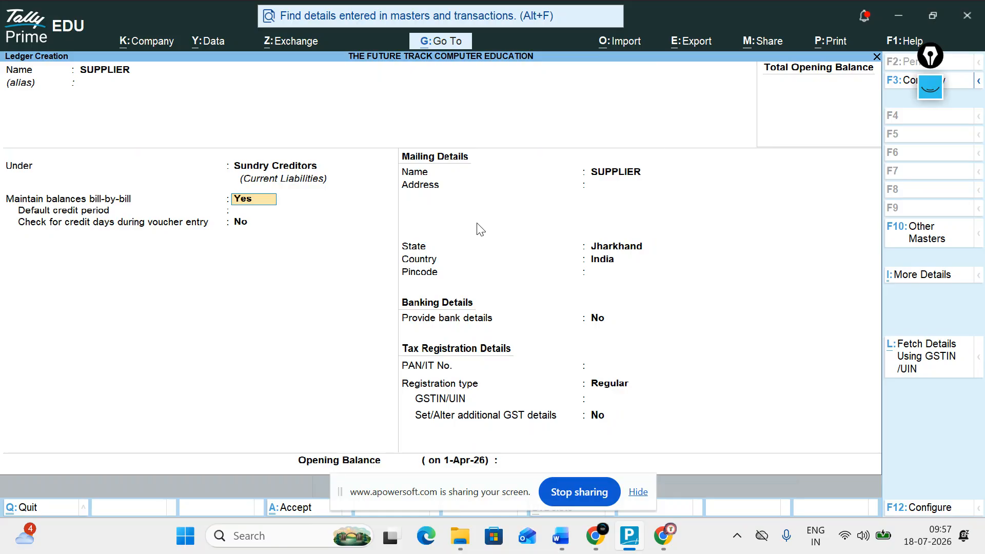
Give SUPPLIER the address CITY CENTER DHANBAD and save the ledger.
{"action": "key", "text": "Return"}
{"action": "key", "text": "Return"}
{"action": "key", "text": "Return"}
{"action": "key", "text": "Return"}
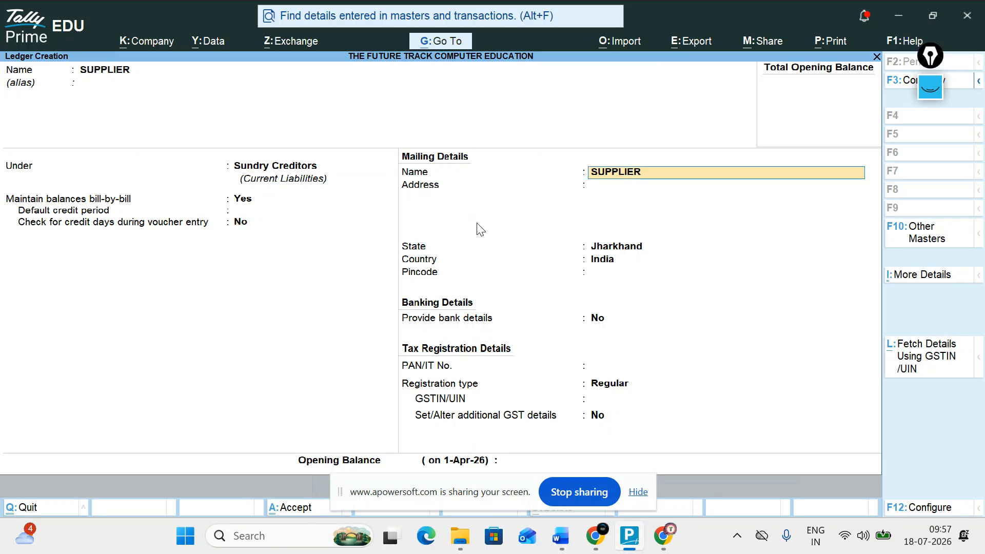
{"action": "type", "text": "CITY CENTER DAN"}
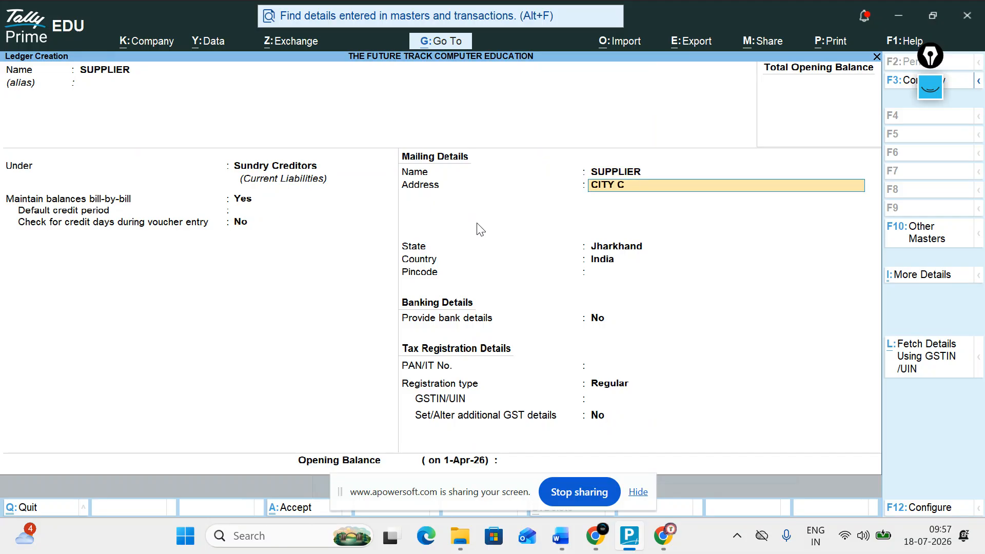
{"action": "key", "text": "BackSpace"}
{"action": "key", "text": "BackSpace"}
{"action": "type", "text": "HANBAD"}
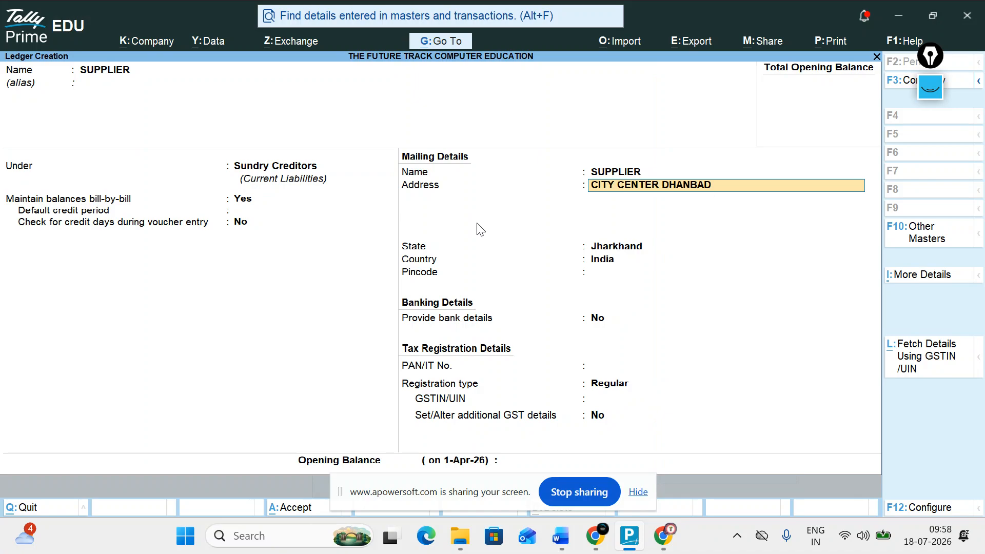
{"action": "key", "text": "Return"}
{"action": "key", "text": "Return"}
{"action": "key", "text": "Return"}
{"action": "key", "text": "Return"}
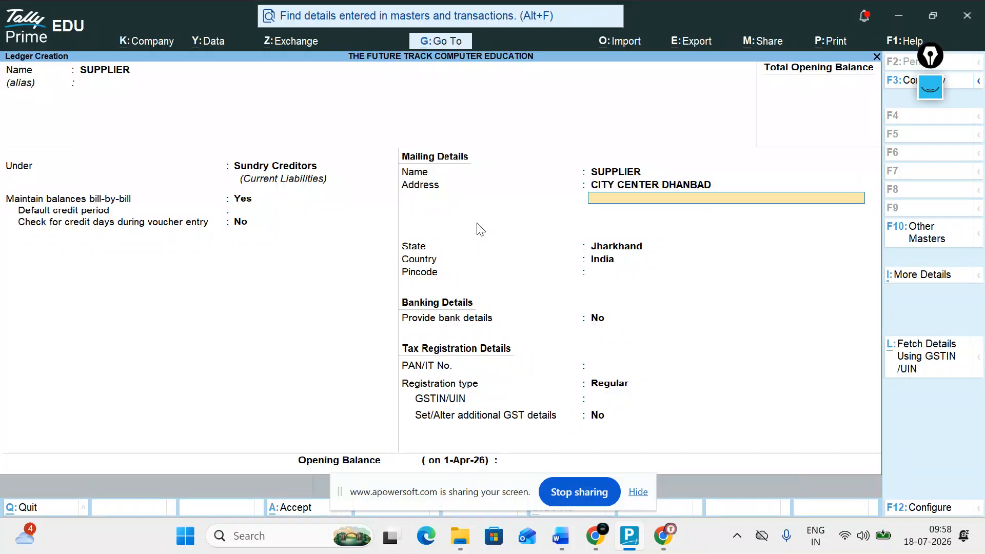
{"action": "key", "text": "Return"}
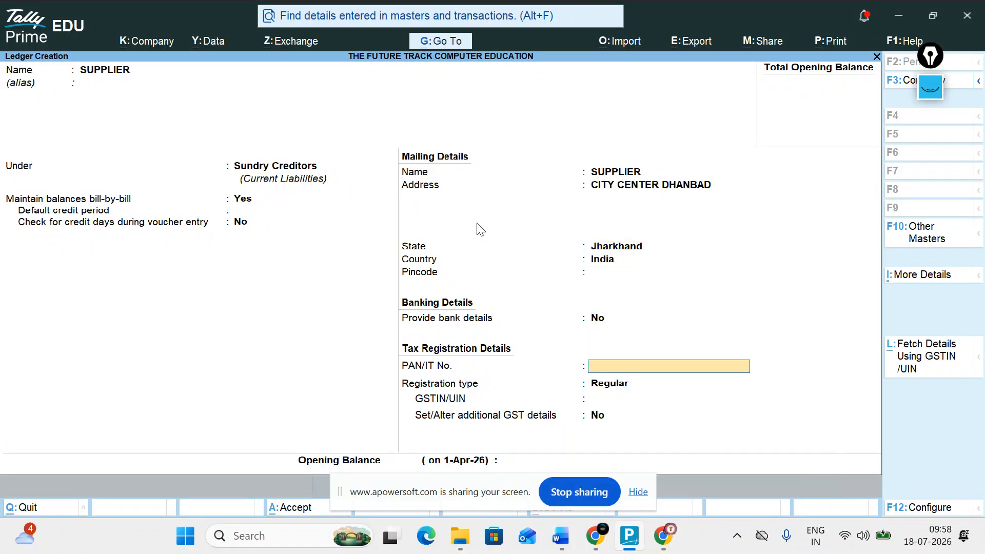
{"action": "key", "text": "Return"}
{"action": "key", "text": "Return"}
{"action": "key", "text": "Return"}
{"action": "key", "text": "Return"}
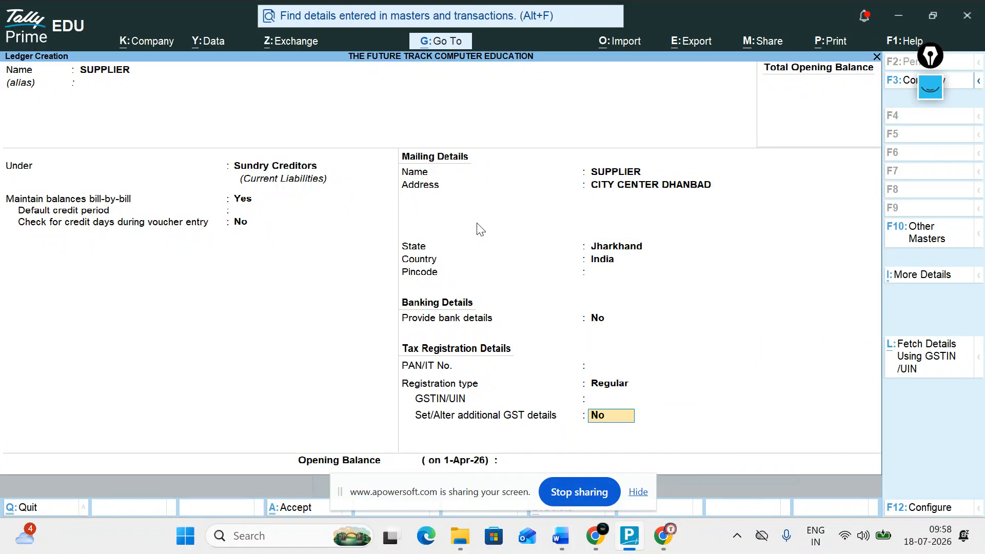
{"action": "key", "text": "Return"}
Create and save ledger BUYER under Sundry Debtors.
{"action": "type", "text": "BUYR"}
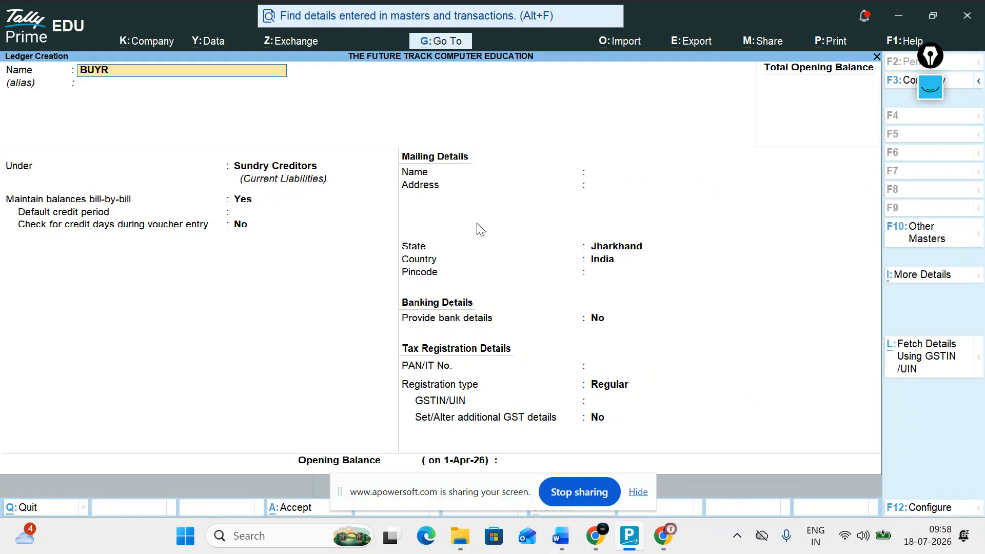
{"action": "key", "text": "BackSpace"}
{"action": "type", "text": "ER"}
{"action": "key", "text": "Return"}
{"action": "type", "text": "Su"}
{"action": "key", "text": "Down"}
{"action": "key", "text": "Return"}
Create ledger SALE with assessable value calculated on GST, for Goods, based on quantity.
{"action": "key", "text": "Return"}
{"action": "key", "text": "ctrl+a"}
{"action": "type", "text": "SALE"}
{"action": "key", "text": "Return"}
{"action": "type", "text": "S"}
{"action": "key", "text": "Return"}
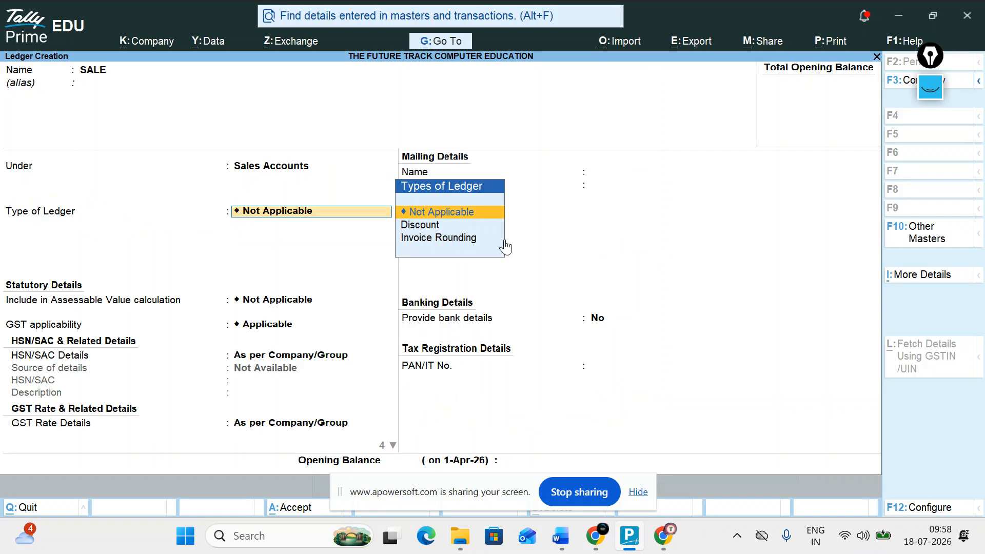
{"action": "key", "text": "Return"}
{"action": "key", "text": "Return"}
{"action": "key", "text": "Up"}
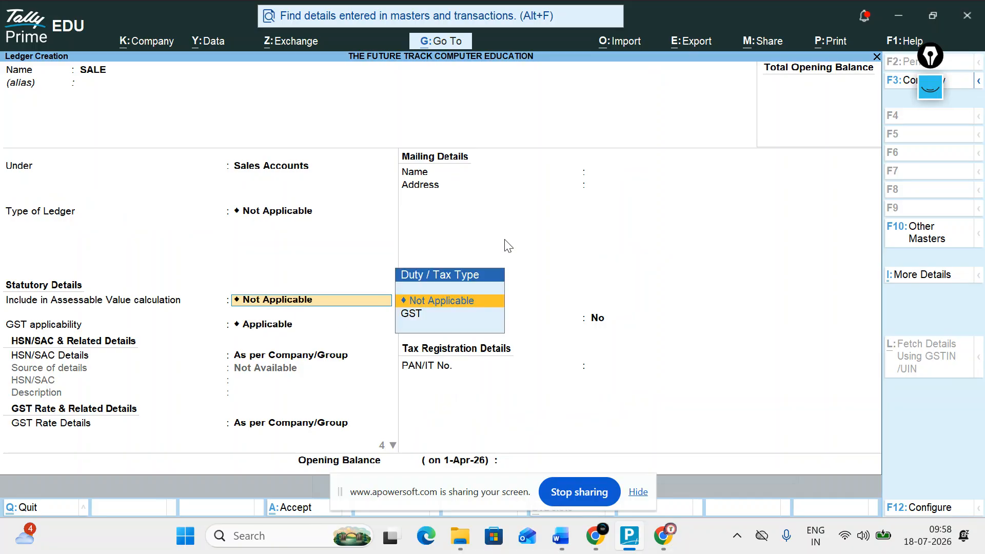
{"action": "key", "text": "Down"}
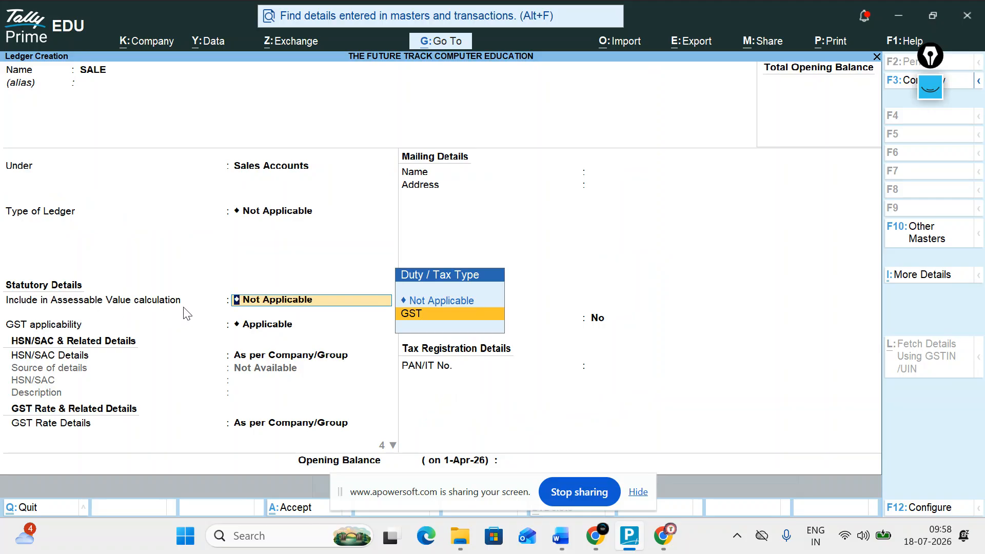
{"action": "key", "text": "Return"}
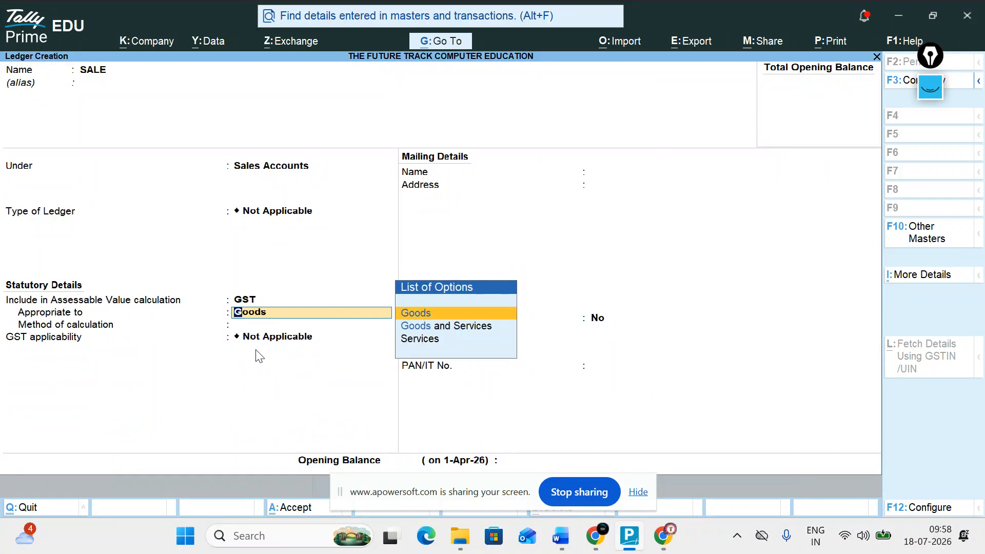
{"action": "key", "text": "Return"}
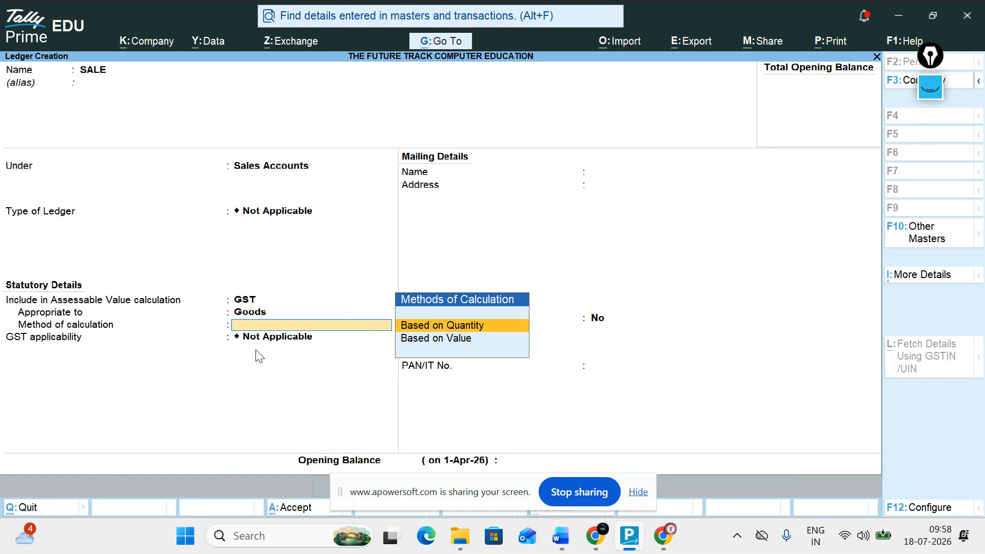
{"action": "key", "text": "Return"}
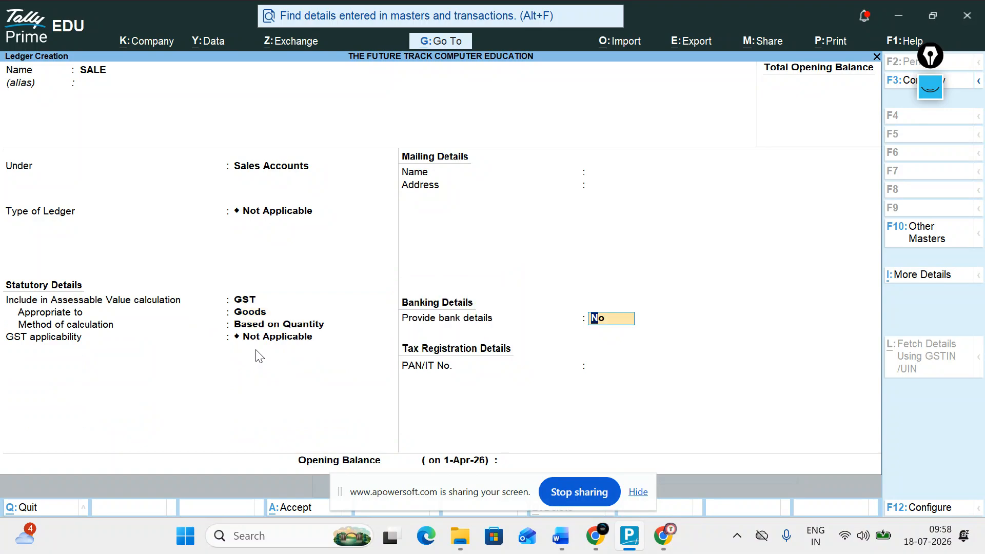
Re-select GST, Goods and Based on Quantity for SALE, then quit the form for a fresh ledger.
{"action": "key", "text": "BackSpace"}
{"action": "key", "text": "BackSpace"}
{"action": "key", "text": "BackSpace"}
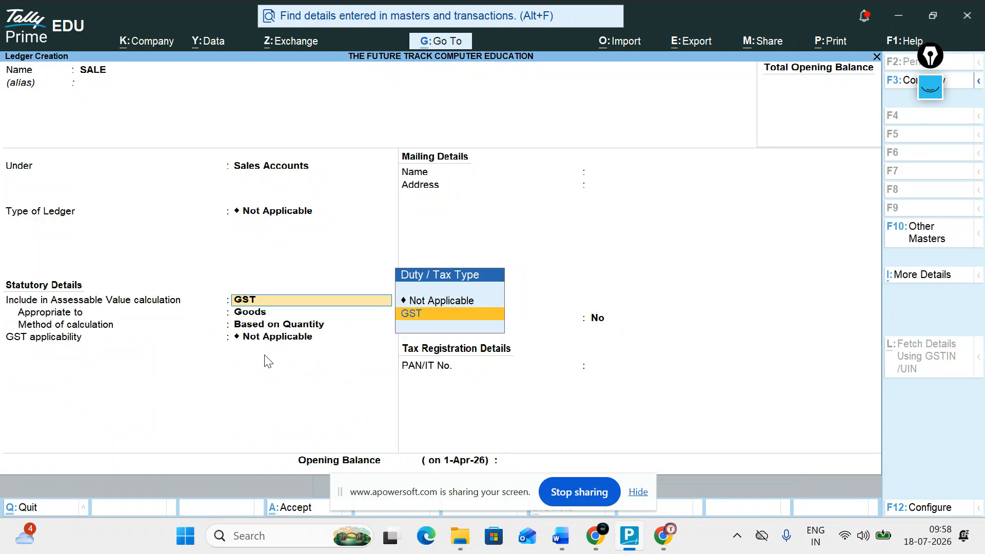
{"action": "key", "text": "Return"}
{"action": "key", "text": "Down"}
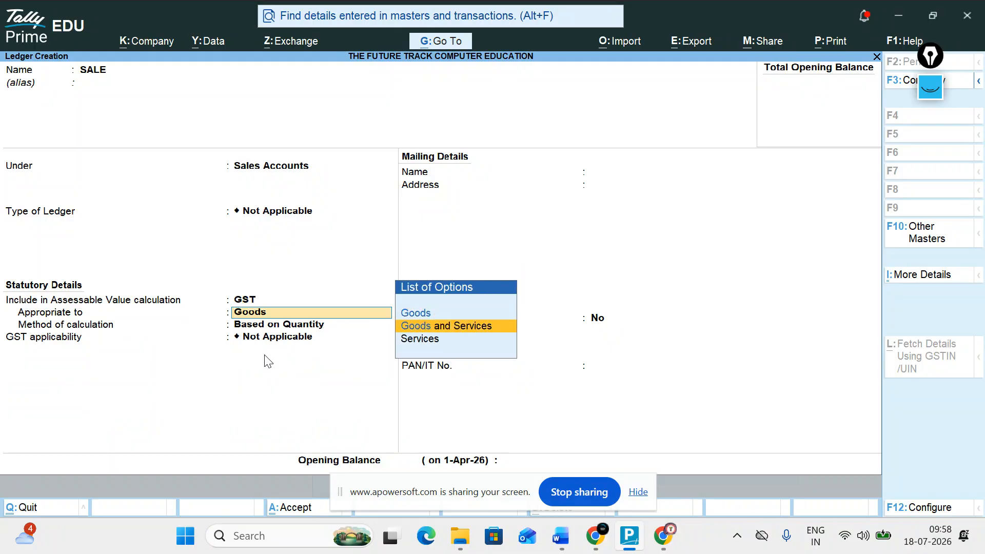
{"action": "key", "text": "Up"}
{"action": "key", "text": "Return"}
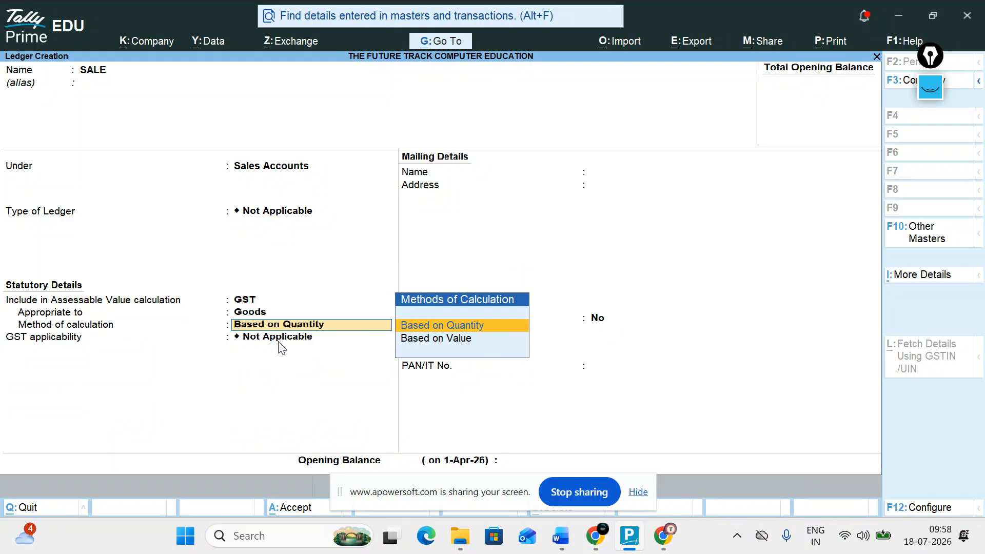
{"action": "key", "text": "Return"}
{"action": "key", "text": "Escape"}
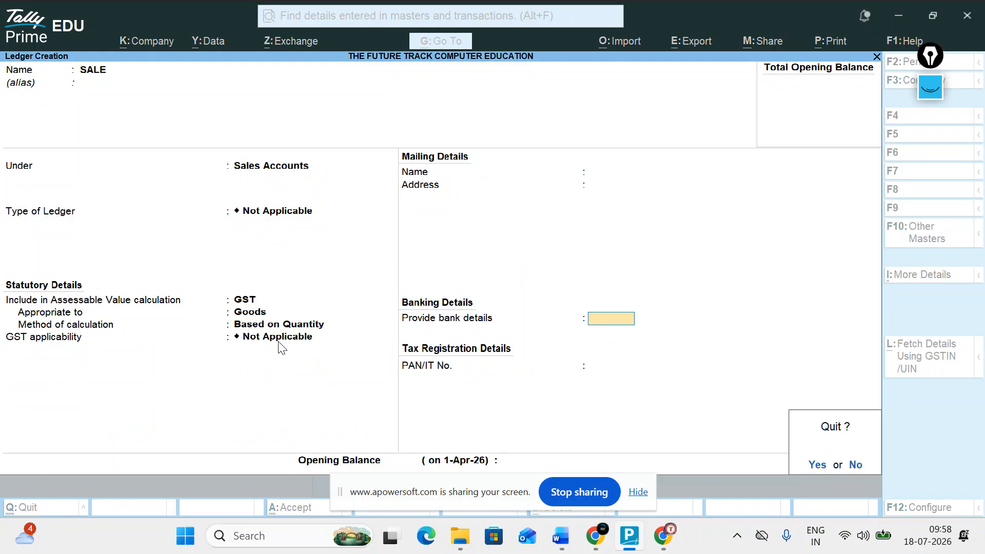
{"action": "key", "text": "y"}
{"action": "key", "text": "Return"}
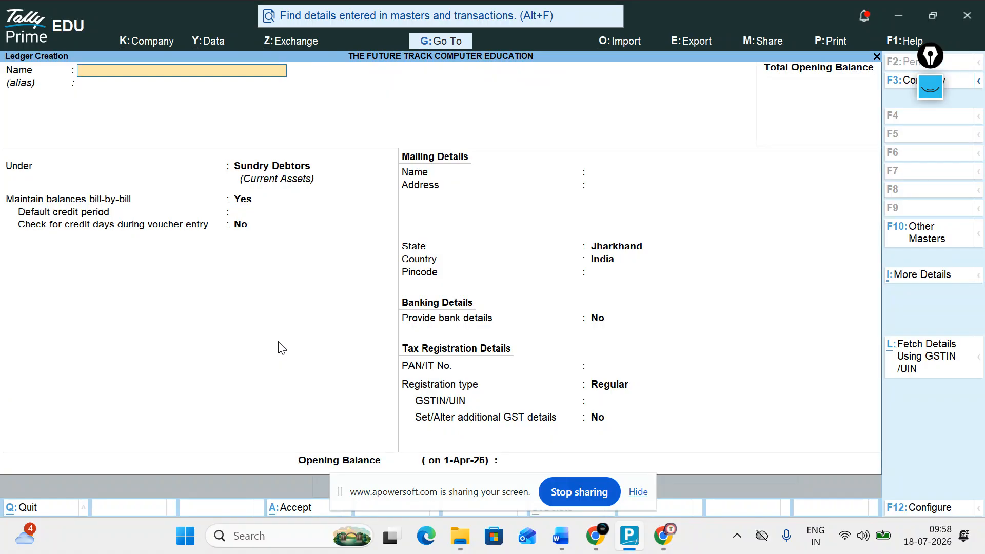
Start ledger PURCHASE under Purchase Accounts with GST chosen for assessable value.
{"action": "type", "text": "PURCHASE"}
{"action": "key", "text": "Return"}
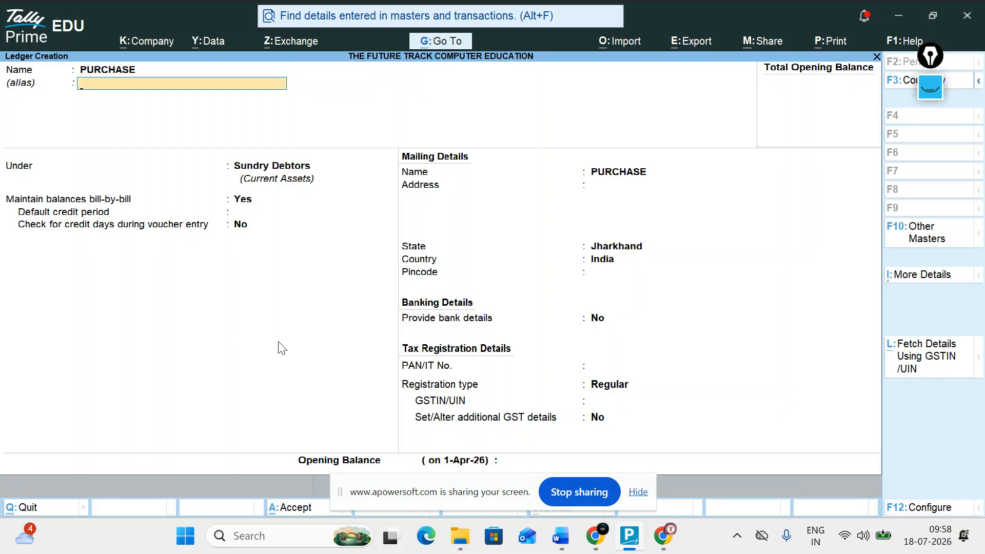
{"action": "key", "text": "Return"}
{"action": "type", "text": "p"}
{"action": "key", "text": "Down"}
{"action": "key", "text": "Return"}
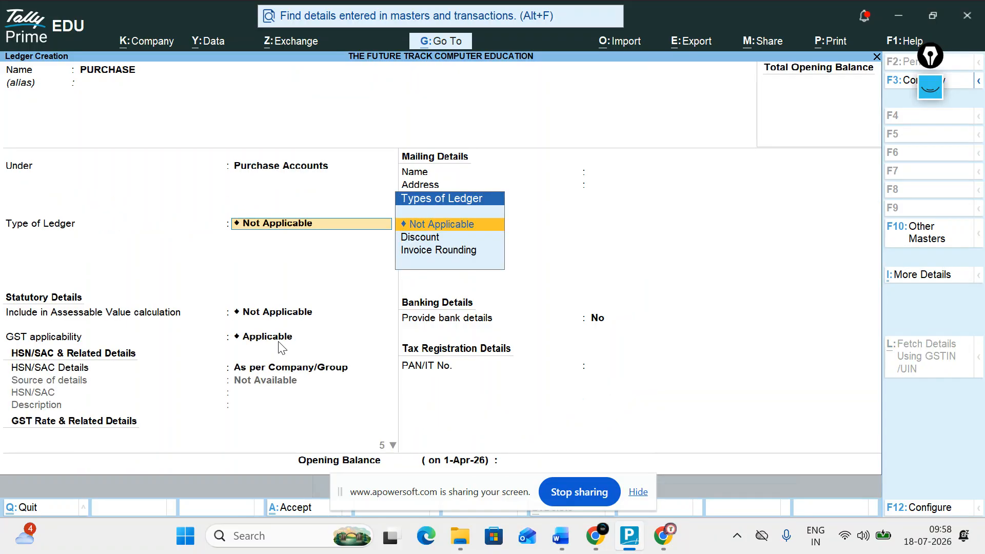
{"action": "key", "text": "Return"}
{"action": "key", "text": "Down"}
{"action": "key", "text": "Return"}
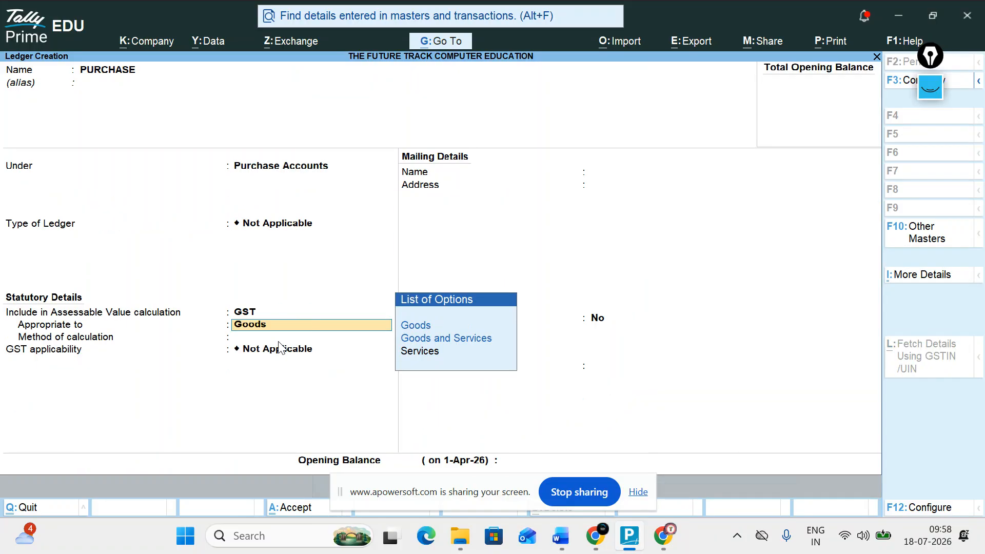
Make PURCHASE GST applicable, then abandon it unsaved and reopen a blank ledger form.
{"action": "key", "text": "BackSpace"}
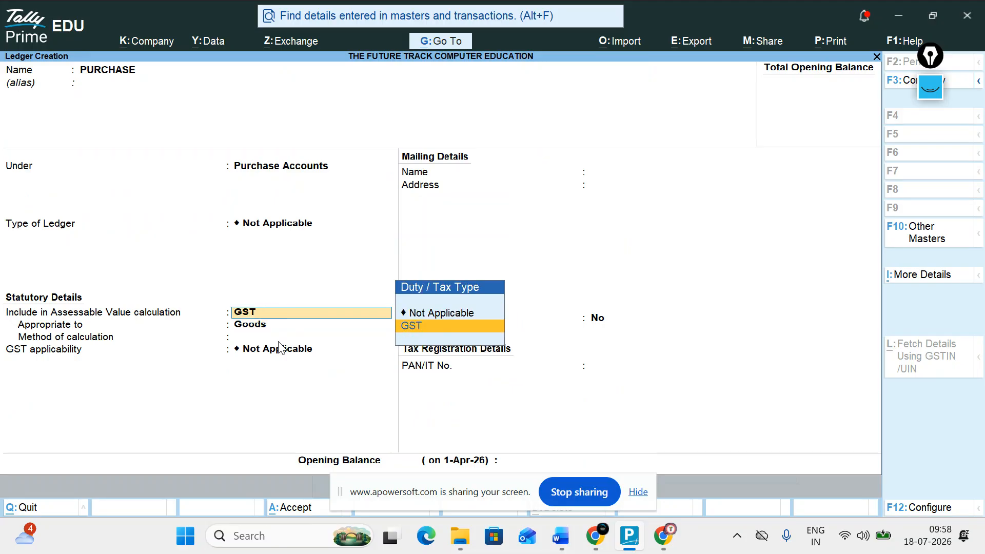
{"action": "key", "text": "BackSpace"}
{"action": "key", "text": "Return"}
{"action": "key", "text": "Return"}
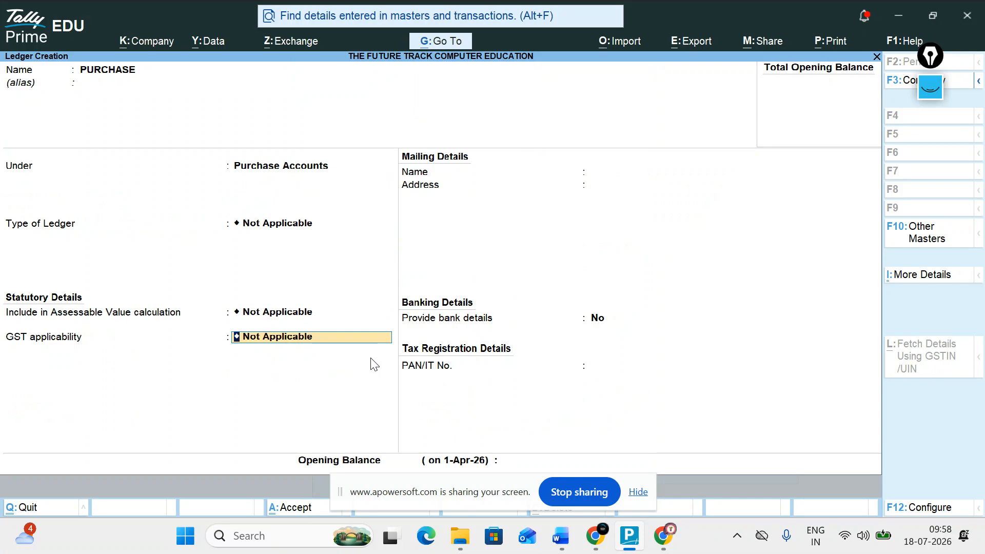
{"action": "key", "text": "Up"}
{"action": "key", "text": "Return"}
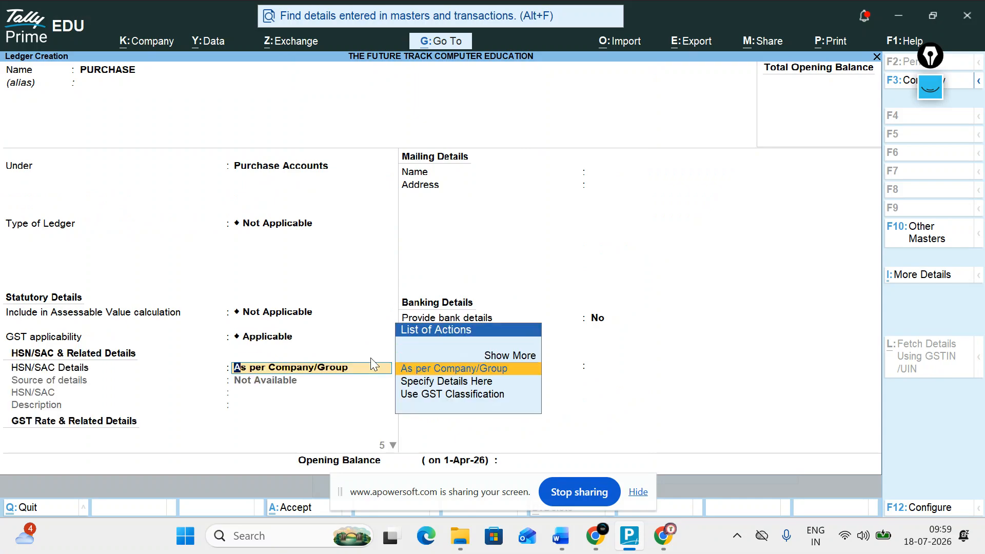
{"action": "key", "text": "Escape"}
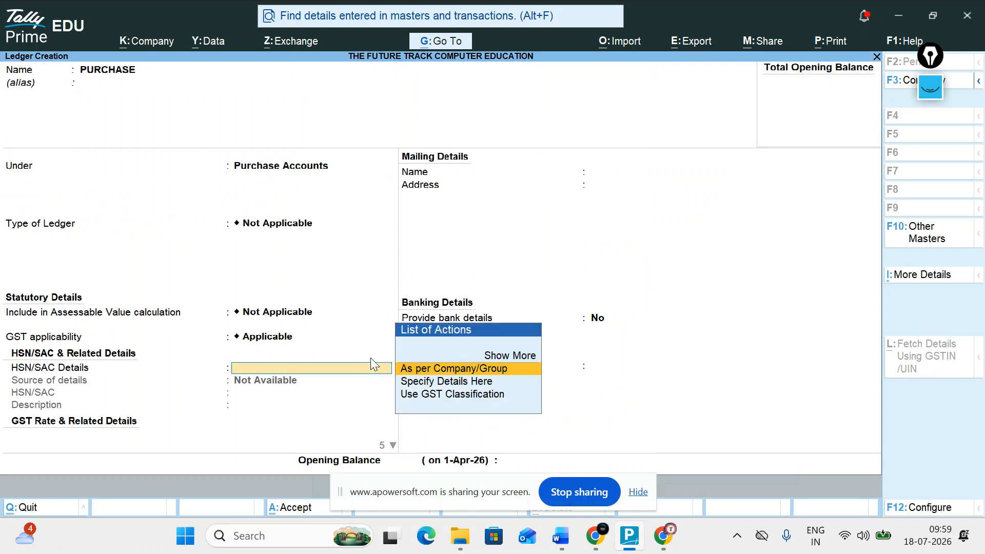
{"action": "key", "text": "ctrl+q"}
{"action": "key", "text": "Return"}
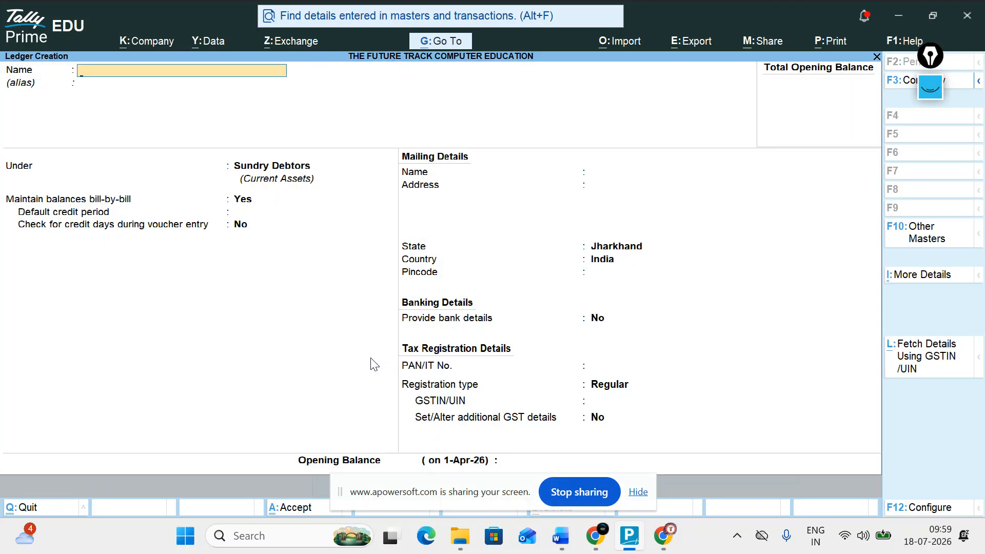
Create a ledger named PURCHAS under Purchase Accounts, leaving ledger and duty types Not Applicable.
{"action": "type", "text": "PURCHAS"}
{"action": "key", "text": "Return"}
{"action": "key", "text": "Return"}
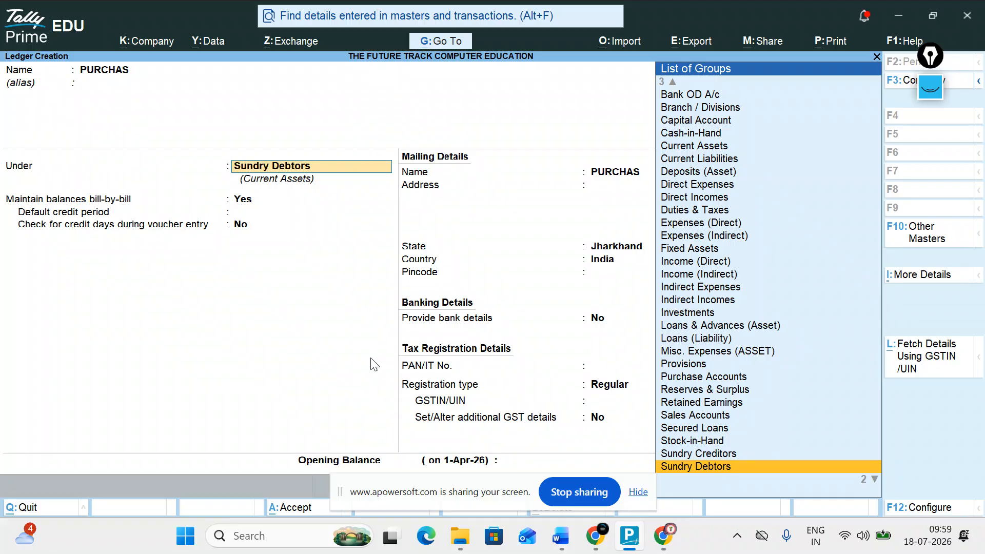
{"action": "type", "text": "P"}
{"action": "key", "text": "Down"}
{"action": "key", "text": "Return"}
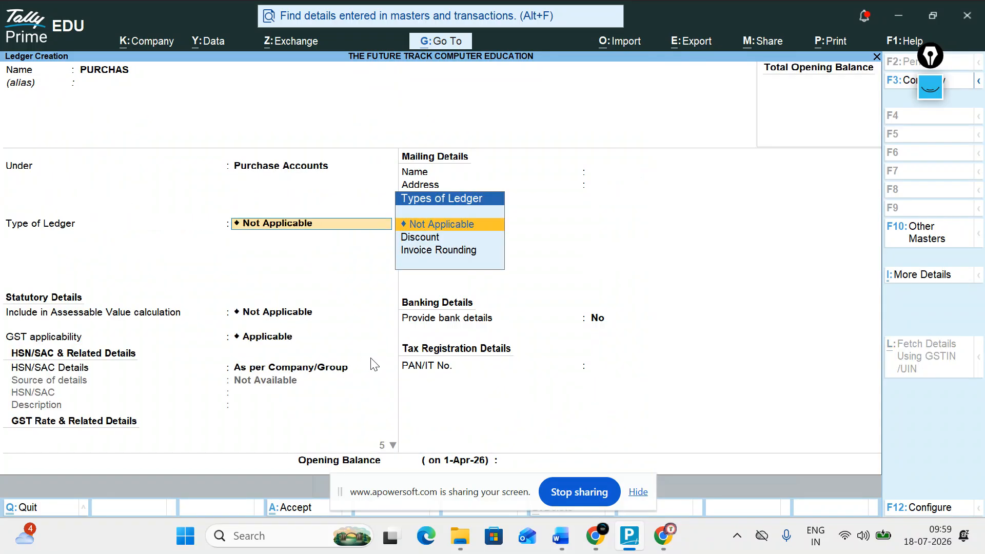
{"action": "key", "text": "Return"}
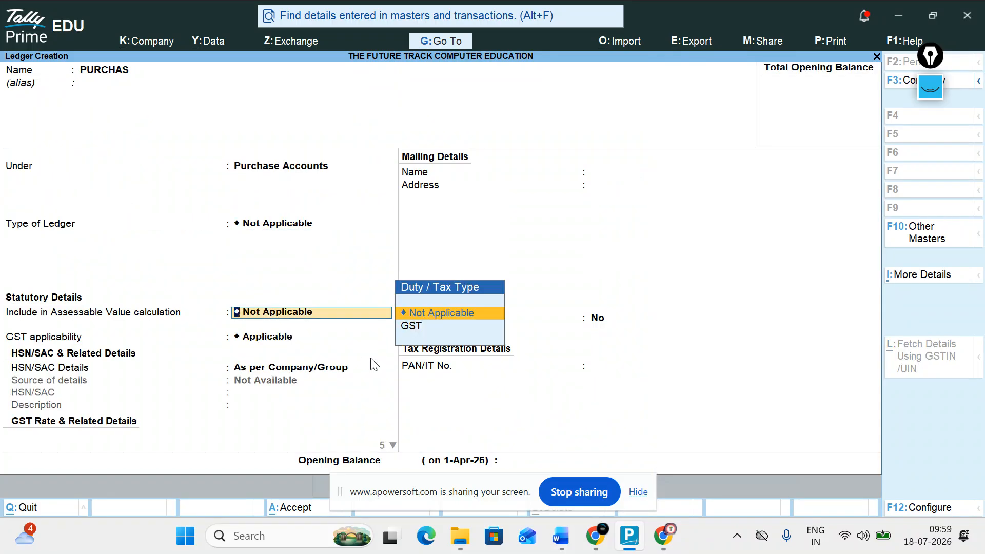
{"action": "key", "text": "Return"}
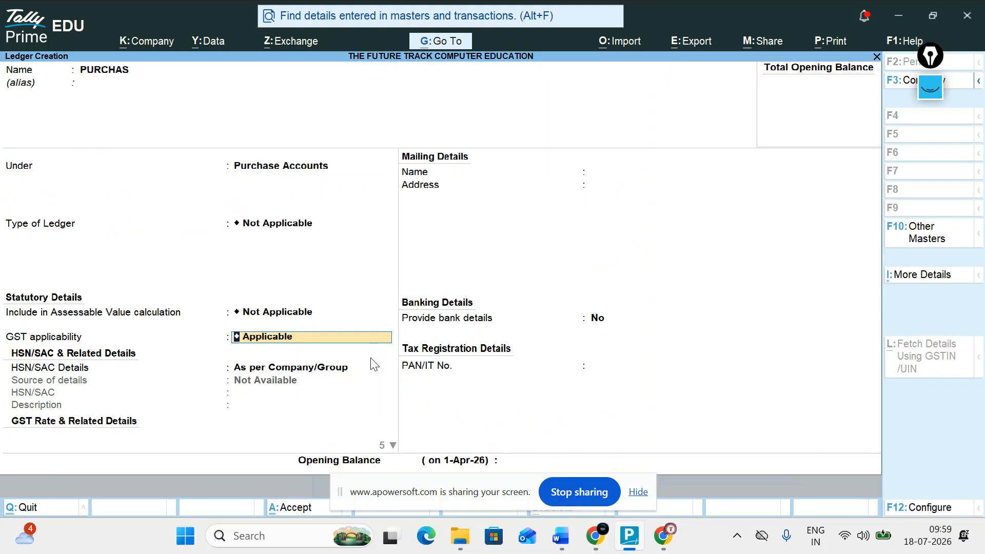
Make GST Applicable and specify HSN/SAC details here with code 14556.
{"action": "key", "text": "BackSpace"}
{"action": "key", "text": "Down"}
{"action": "key", "text": "Up"}
{"action": "key", "text": "Return"}
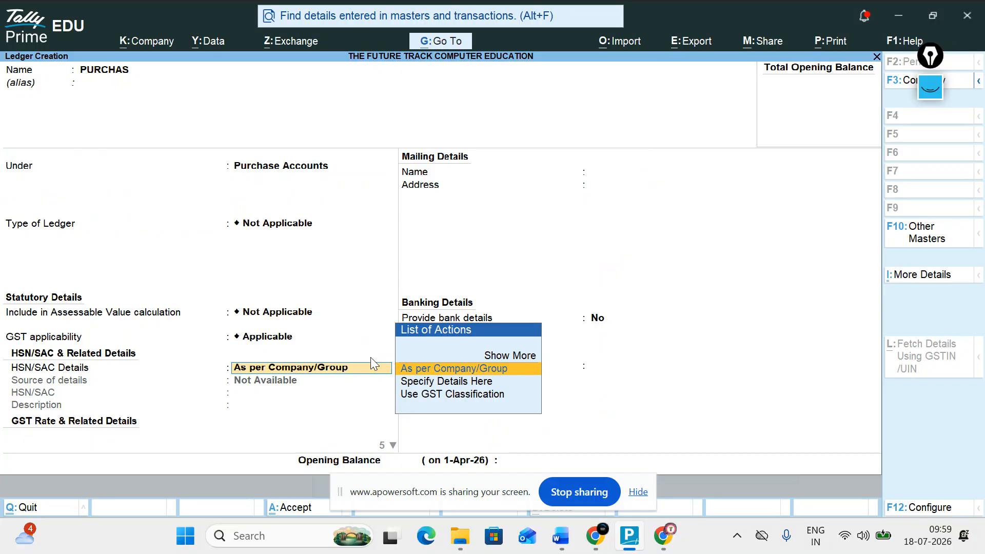
{"action": "key", "text": "Down"}
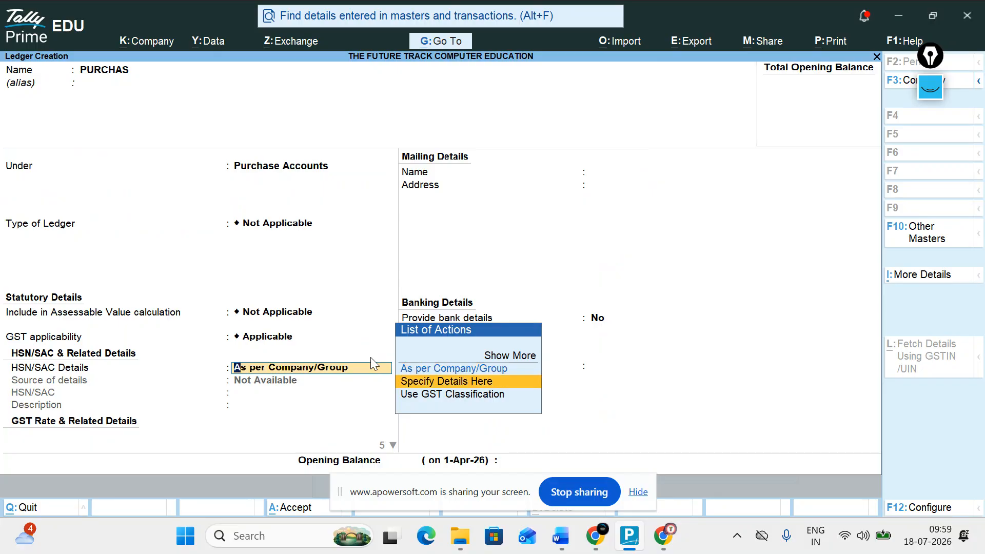
{"action": "key", "text": "Return"}
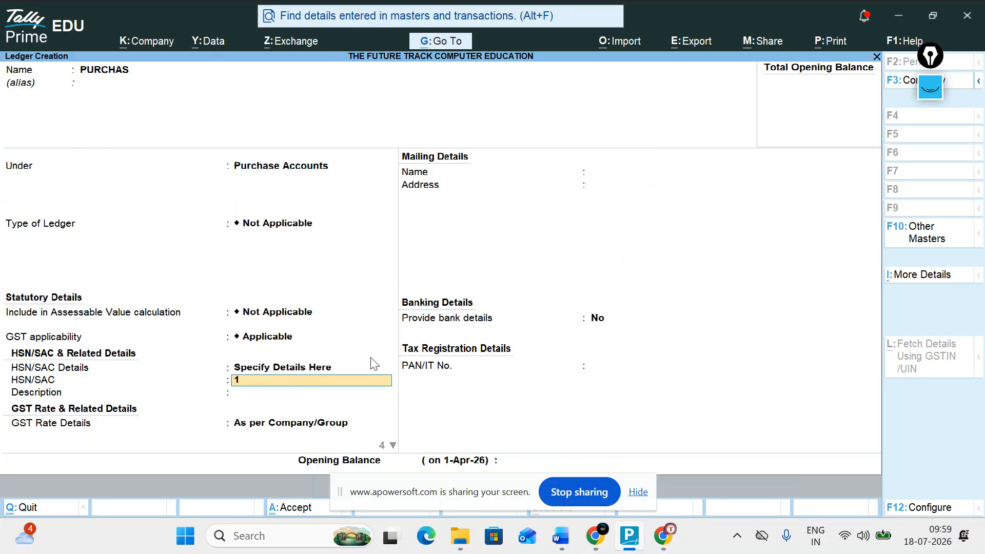
{"action": "type", "text": "4556"}
{"action": "key", "text": "Return"}
{"action": "key", "text": "Return"}
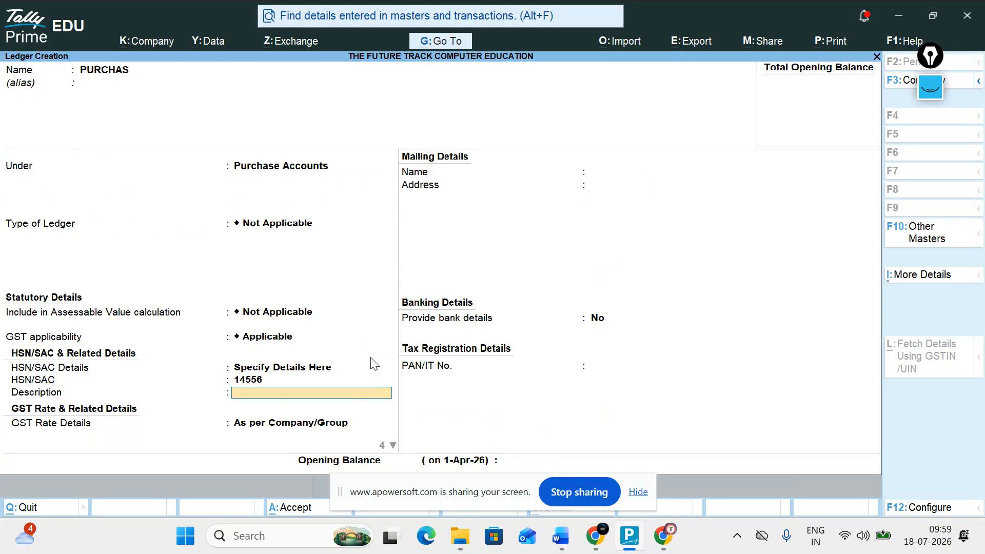
Set GST rate details to Specify Details Here with taxability type Taxable.
{"action": "key", "text": "Return"}
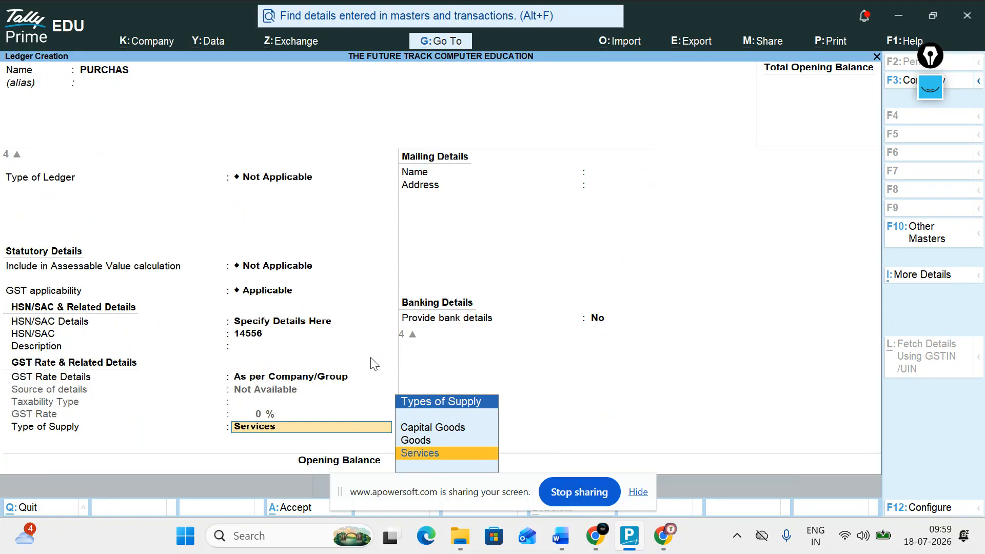
{"action": "key", "text": "BackSpace"}
{"action": "key", "text": "Down"}
{"action": "key", "text": "Return"}
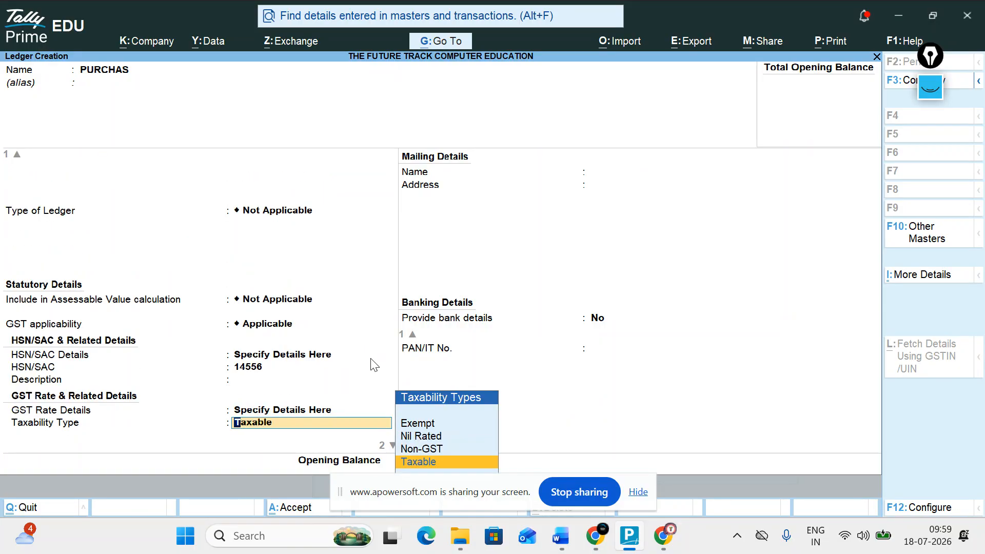
{"action": "key", "text": "Up"}
{"action": "key", "text": "Down"}
{"action": "key", "text": "BackSpace"}
{"action": "key", "text": "BackSpace"}
{"action": "key", "text": "BackSpace"}
{"action": "key", "text": "BackSpace"}
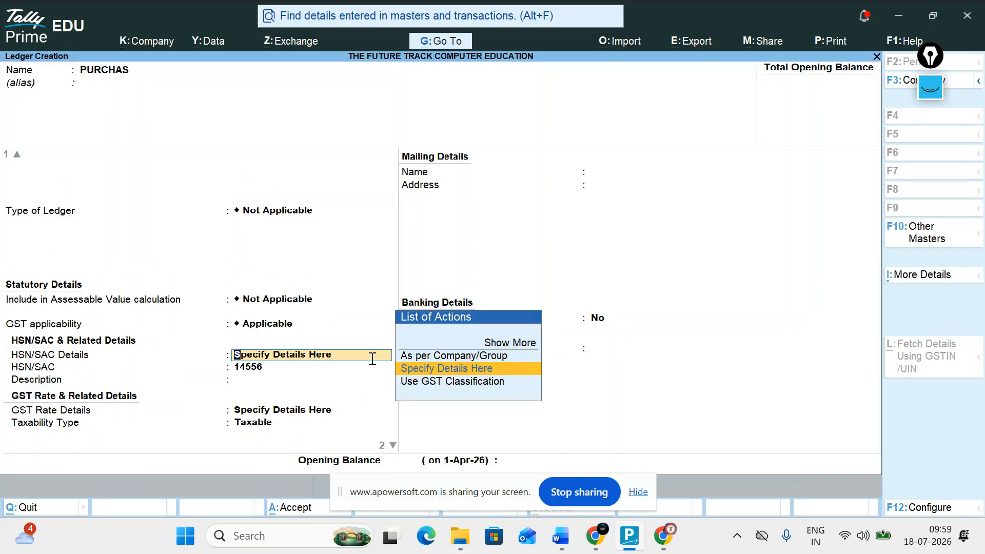
{"action": "key", "text": "Up"}
{"action": "key", "text": "Down"}
{"action": "key", "text": "Return"}
{"action": "key", "text": "Return"}
{"action": "key", "text": "Return"}
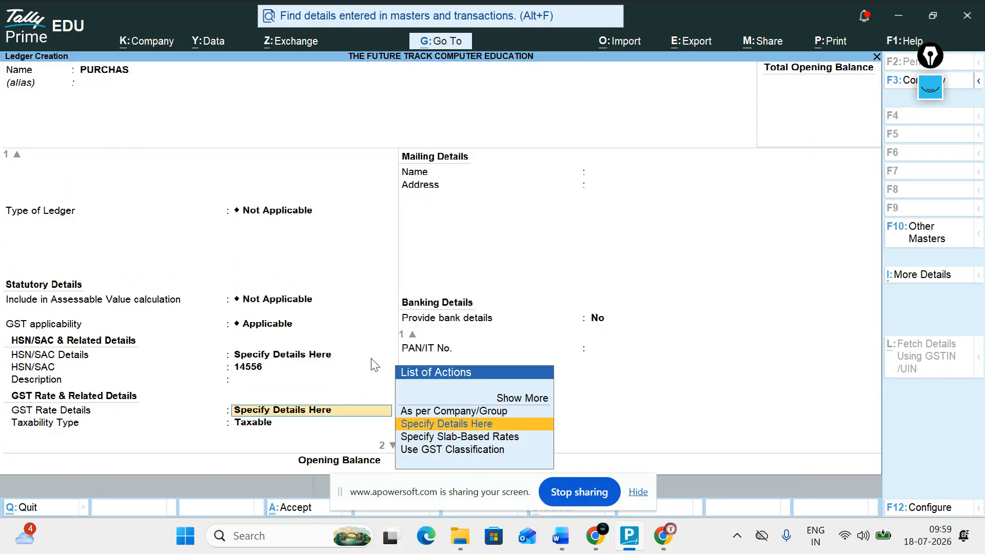
{"action": "key", "text": "Up"}
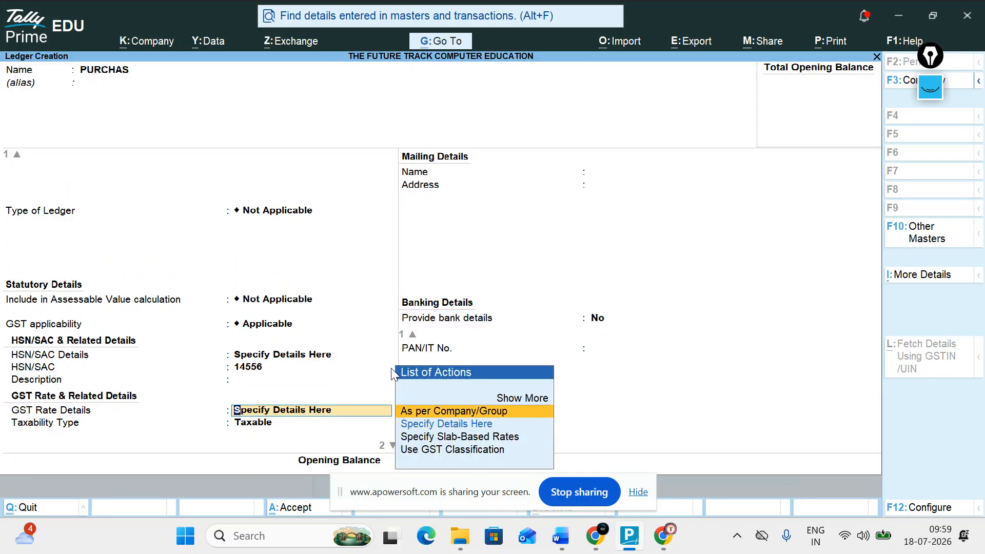
{"action": "key", "text": "Down"}
{"action": "key", "text": "Down"}
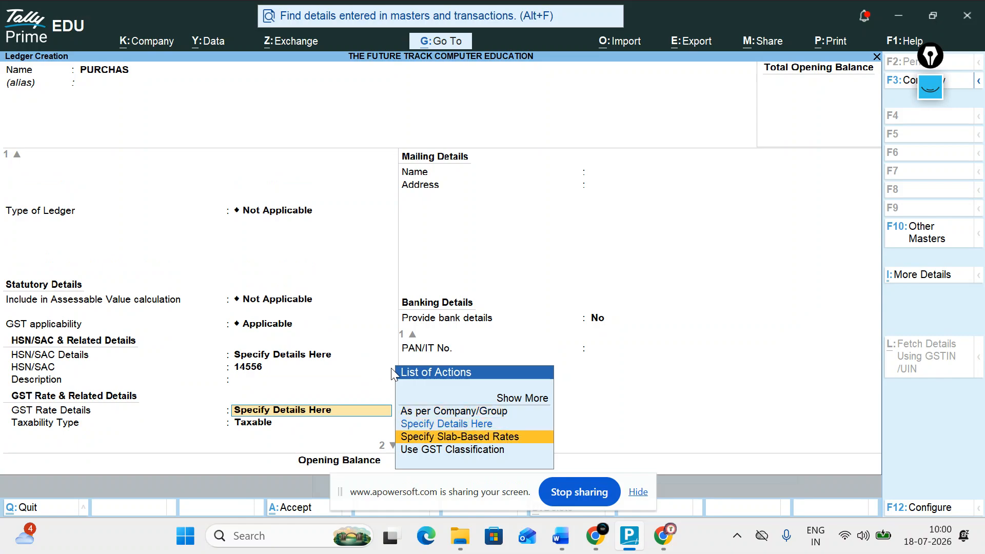
{"action": "key", "text": "Up"}
{"action": "key", "text": "Return"}
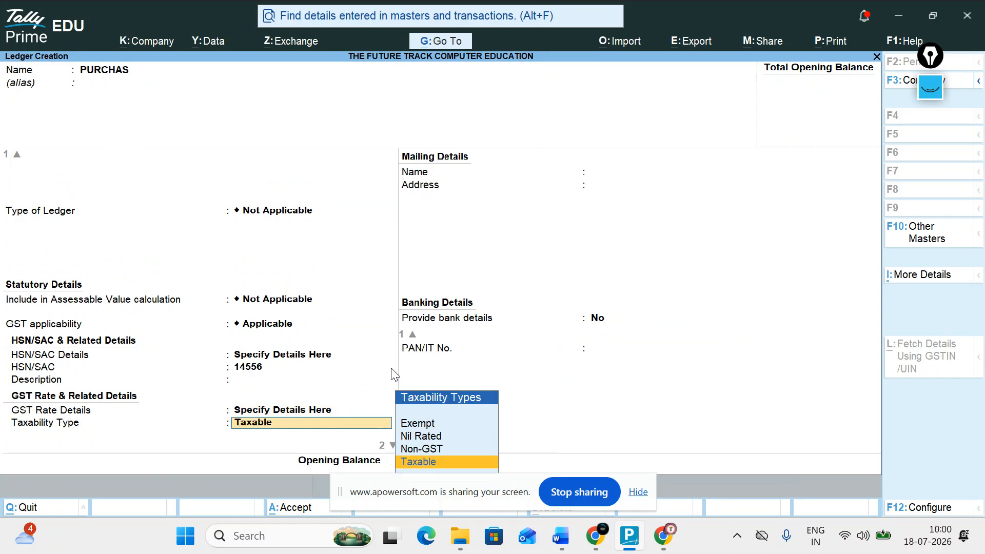
{"action": "key", "text": "Return"}
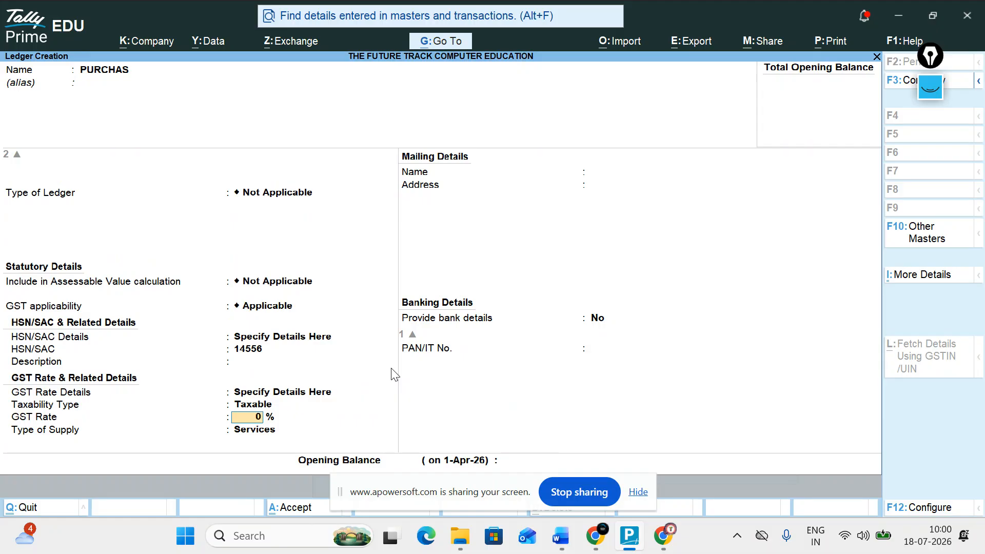
Enter an 18% GST rate with Goods as the type of supply, and save PURCHAS.
{"action": "type", "text": "18"}
{"action": "key", "text": "Return"}
{"action": "key", "text": "Up"}
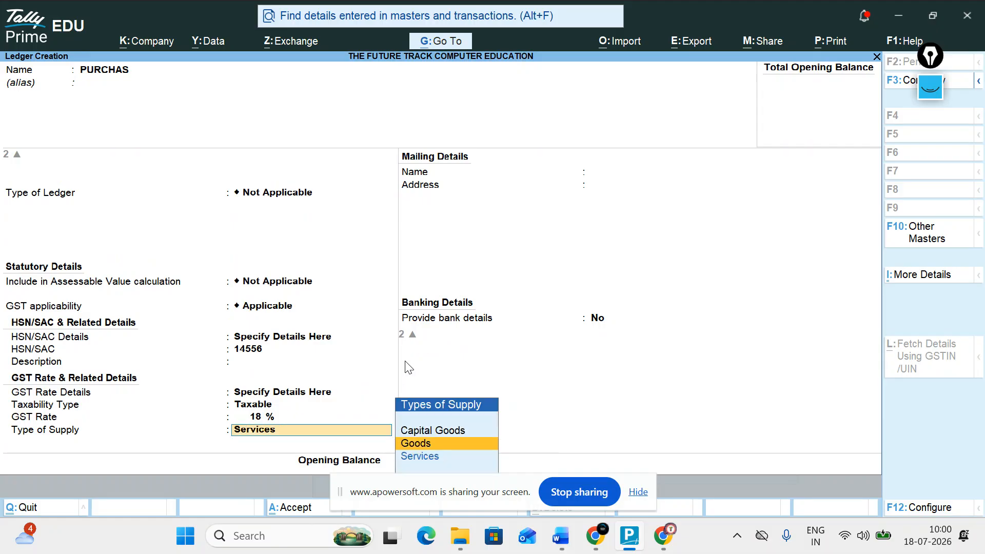
{"action": "key", "text": "Return"}
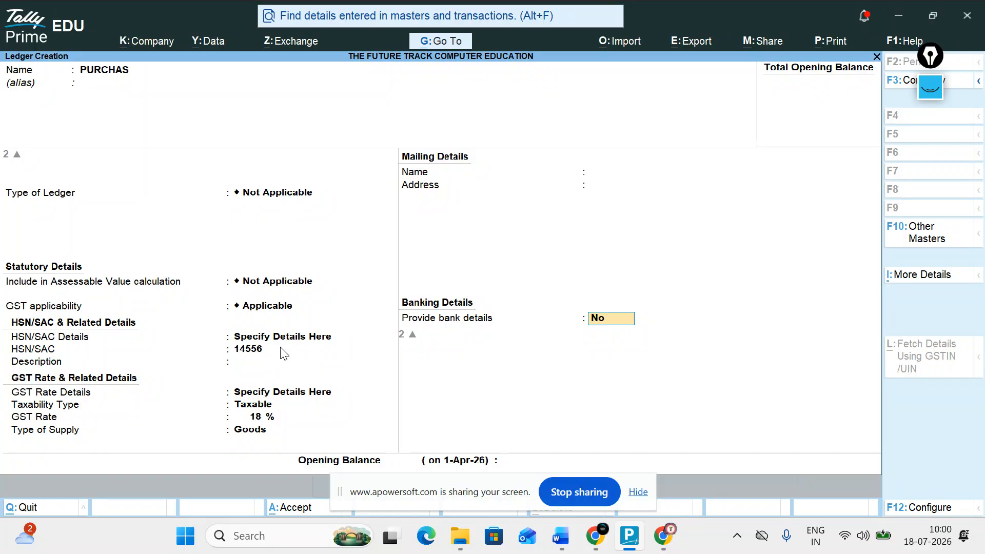
{"action": "key", "text": "Return"}
{"action": "key", "text": "Return"}
{"action": "key", "text": "Return"}
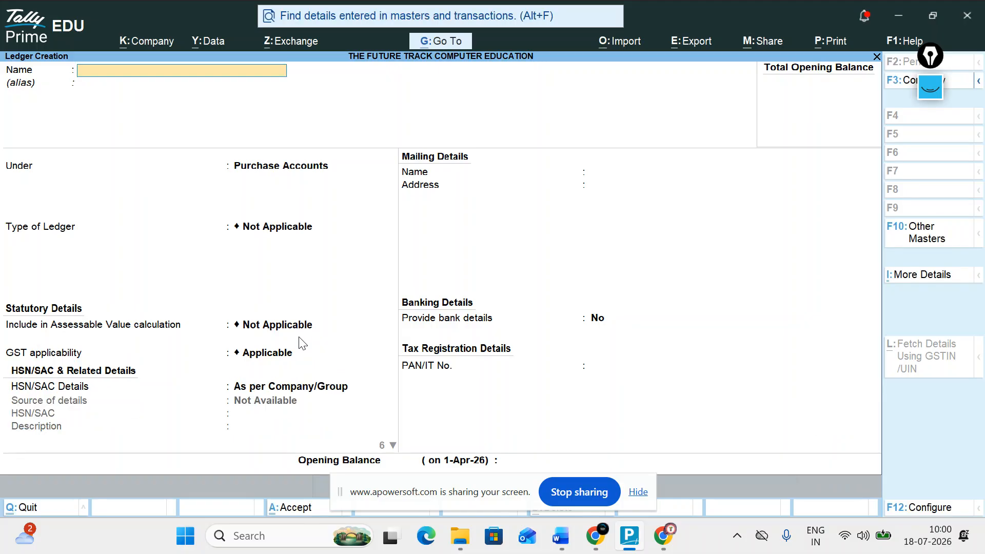
Create a ledger named SALE under Sales Accounts, GST Applicable, with HSN/SAC 2123212.
{"action": "type", "text": "SALE"}
{"action": "key", "text": "Return"}
{"action": "type", "text": "sa"}
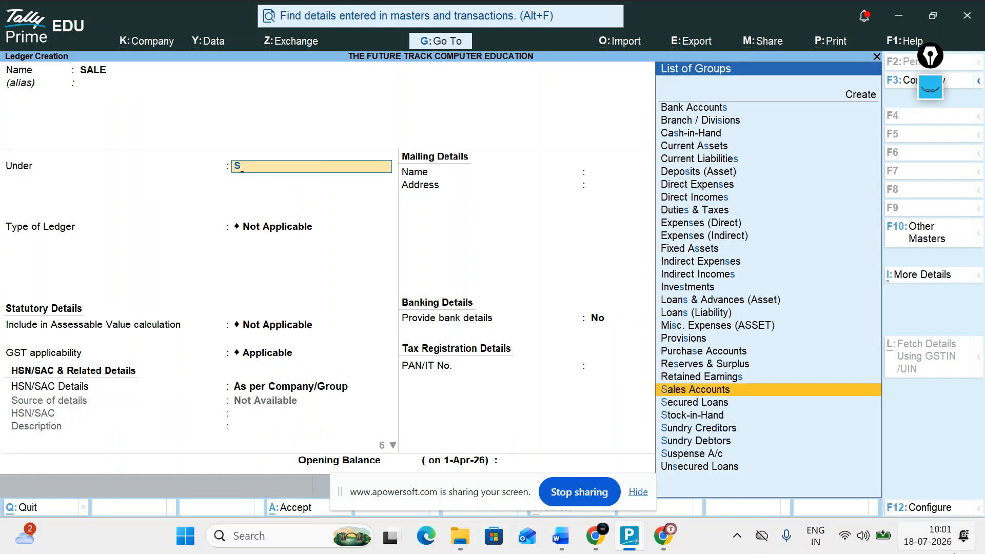
{"action": "key", "text": "Return"}
{"action": "key", "text": "Return"}
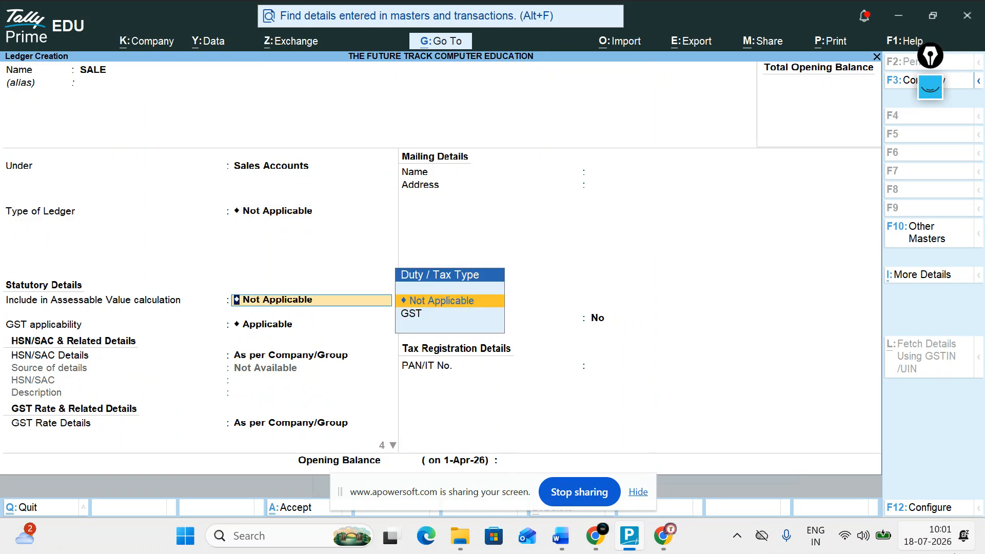
{"action": "key", "text": "Return"}
{"action": "key", "text": "Return"}
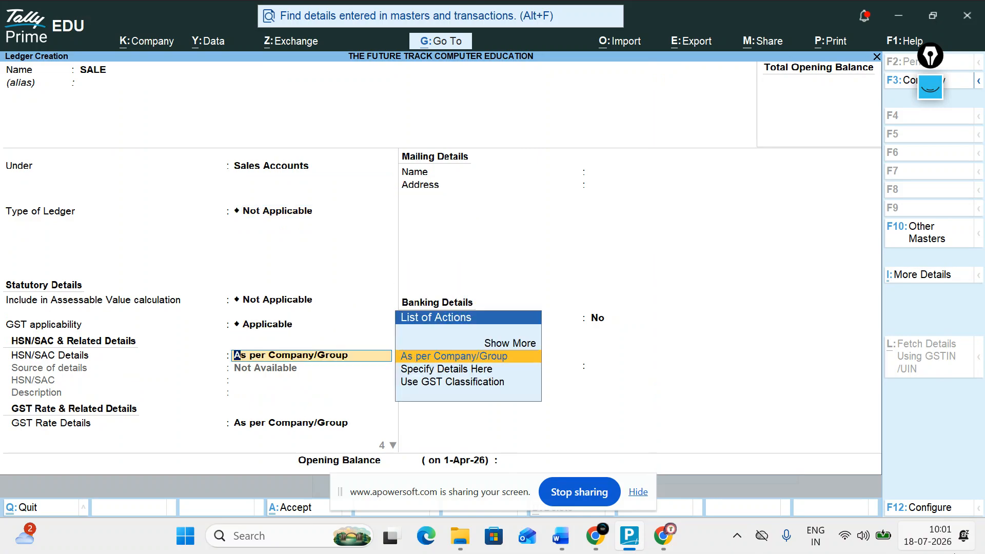
{"action": "key", "text": "Down"}
{"action": "key", "text": "Return"}
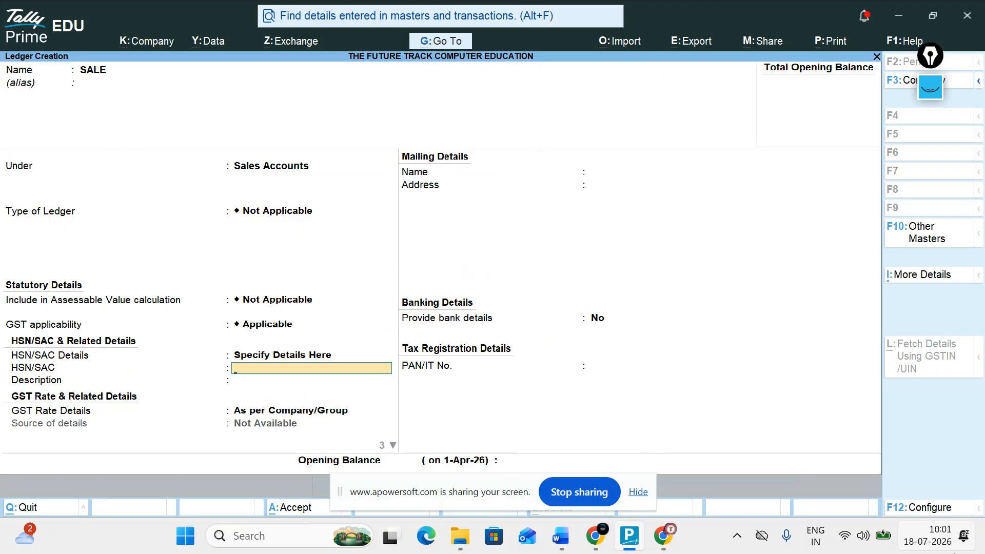
{"action": "type", "text": "2123212"}
{"action": "key", "text": "Return"}
{"action": "key", "text": "Return"}
Specify the GST rate here as Taxable at 18% on Goods and save SALE.
{"action": "key", "text": "Down"}
{"action": "key", "text": "Return"}
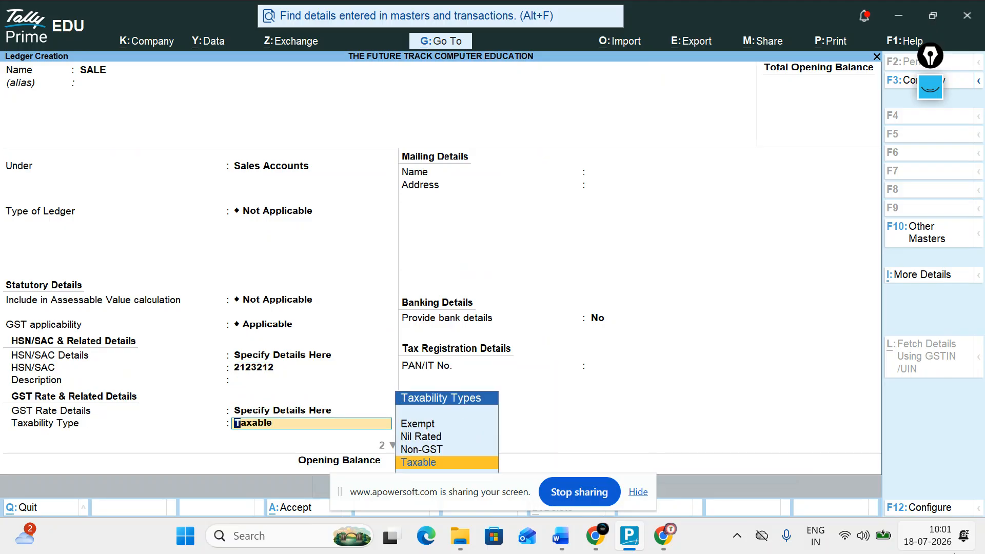
{"action": "key", "text": "Return"}
{"action": "type", "text": "18"}
{"action": "key", "text": "Return"}
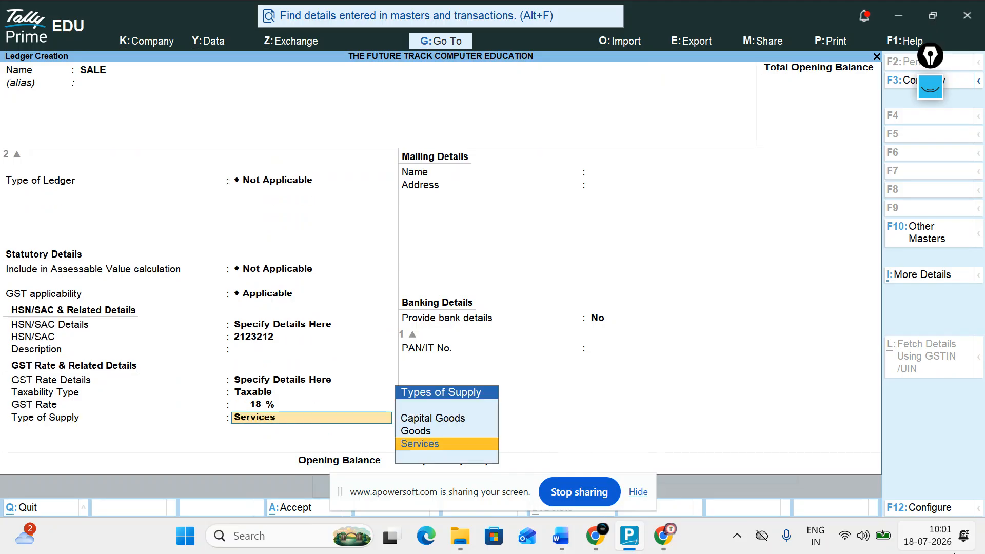
{"action": "key", "text": "Up"}
{"action": "key", "text": "Return"}
{"action": "key", "text": "ctrl+a"}
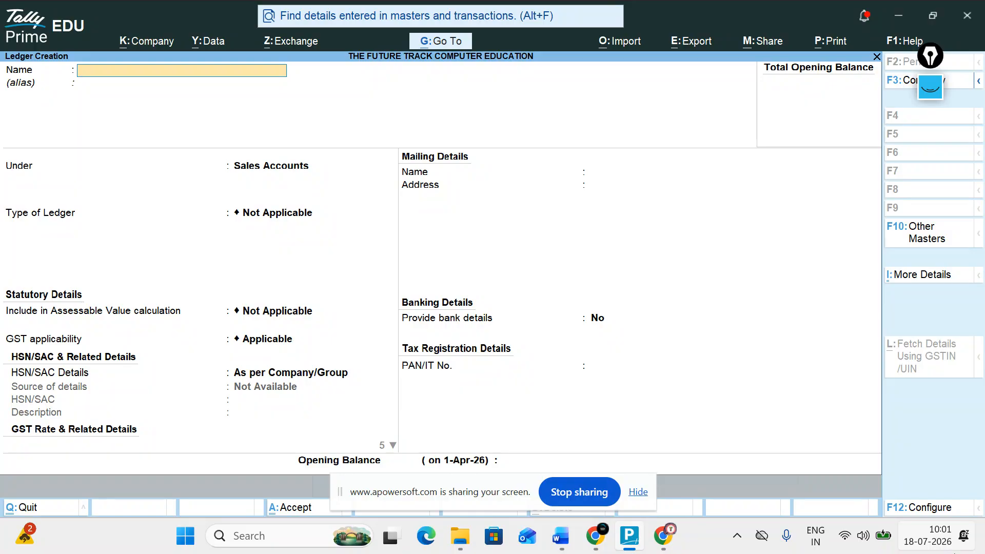
Reopen the SALE ledger in alteration and re-save it with Goods as the supply type.
{"action": "key", "text": "Page_Up"}
{"action": "key", "text": "Page_Up"}
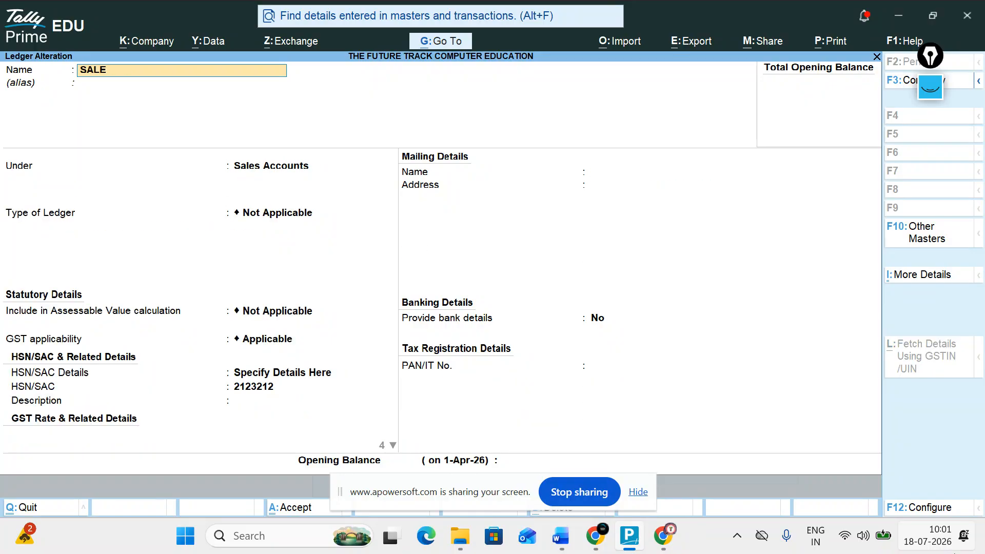
{"action": "key", "text": "Return"}
{"action": "key", "text": "Return"}
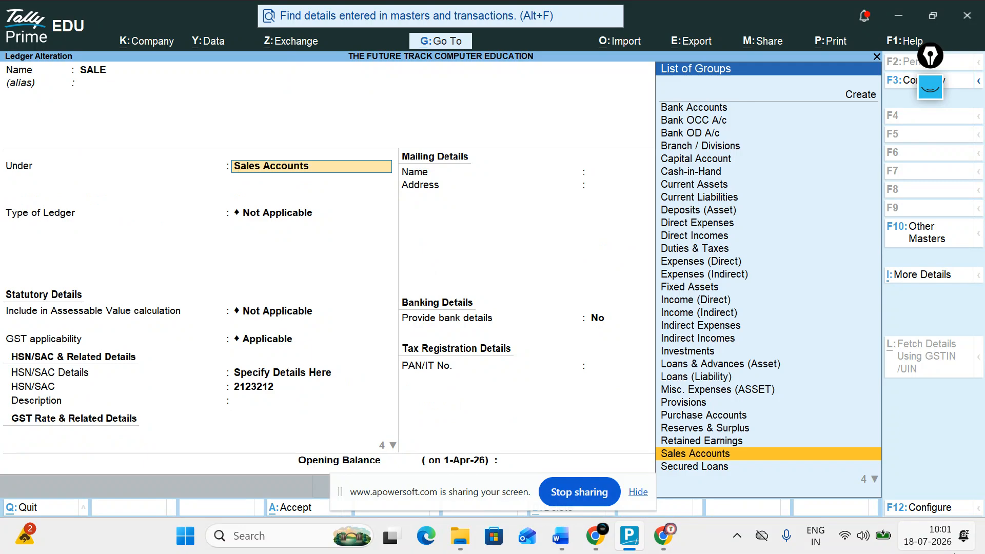
{"action": "key", "text": "Return"}
{"action": "key", "text": "Return"}
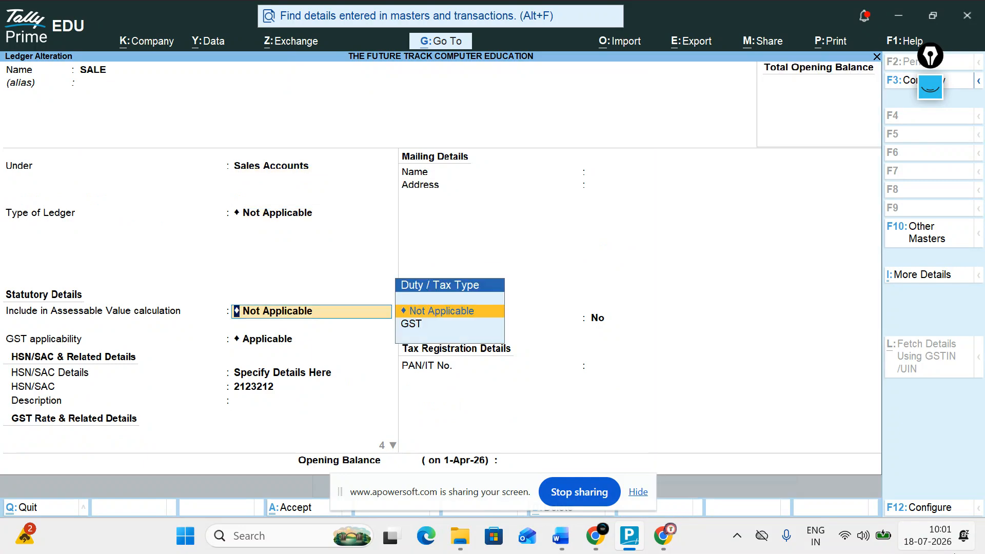
{"action": "key", "text": "Return"}
{"action": "key", "text": "Return"}
{"action": "key", "text": "Return"}
{"action": "key", "text": "Return"}
{"action": "key", "text": "Return"}
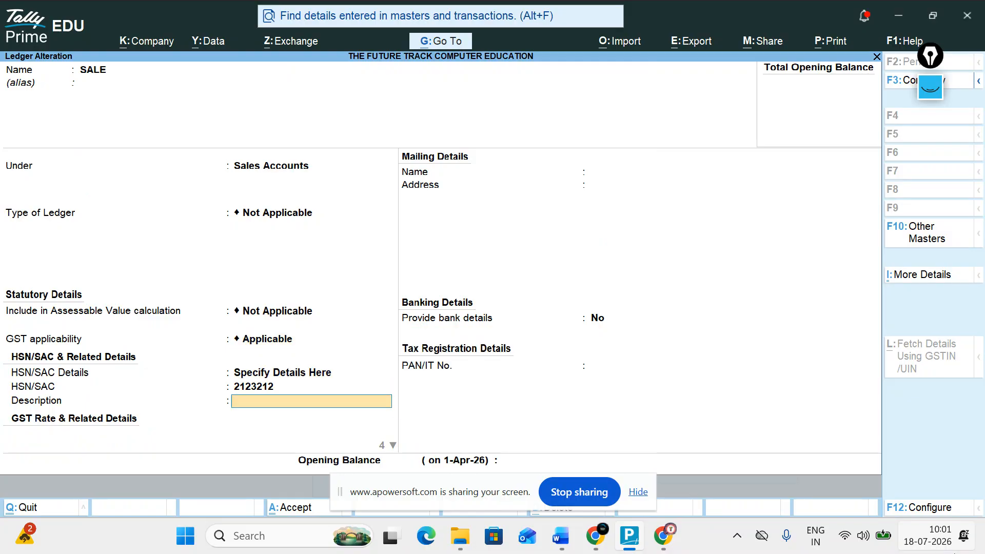
{"action": "key", "text": "Return"}
{"action": "key", "text": "Return"}
{"action": "key", "text": "Return"}
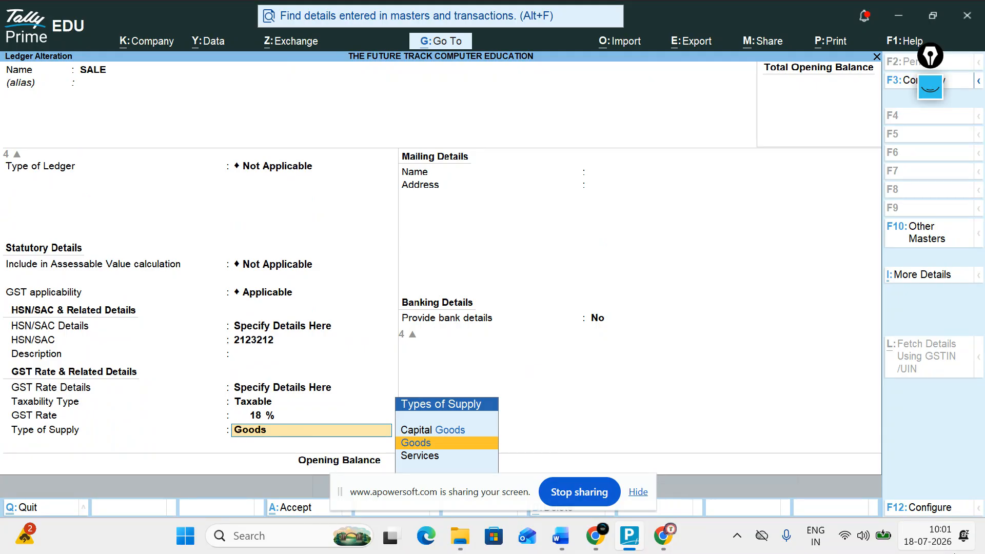
{"action": "key", "text": "Return"}
{"action": "key", "text": "Return"}
{"action": "key", "text": "Return"}
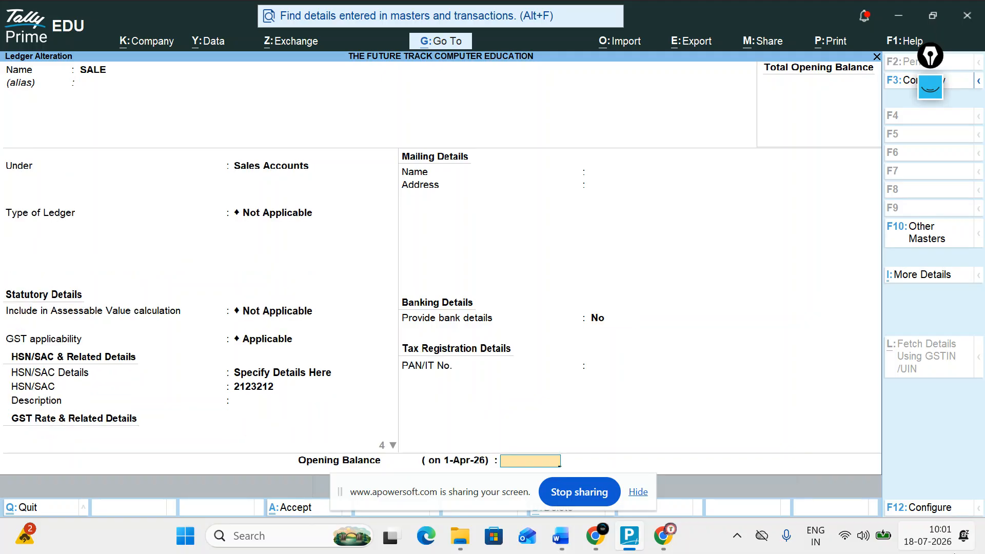
Start a new ledger named SGST under the Duties & Taxes group.
{"action": "key", "text": "Escape"}
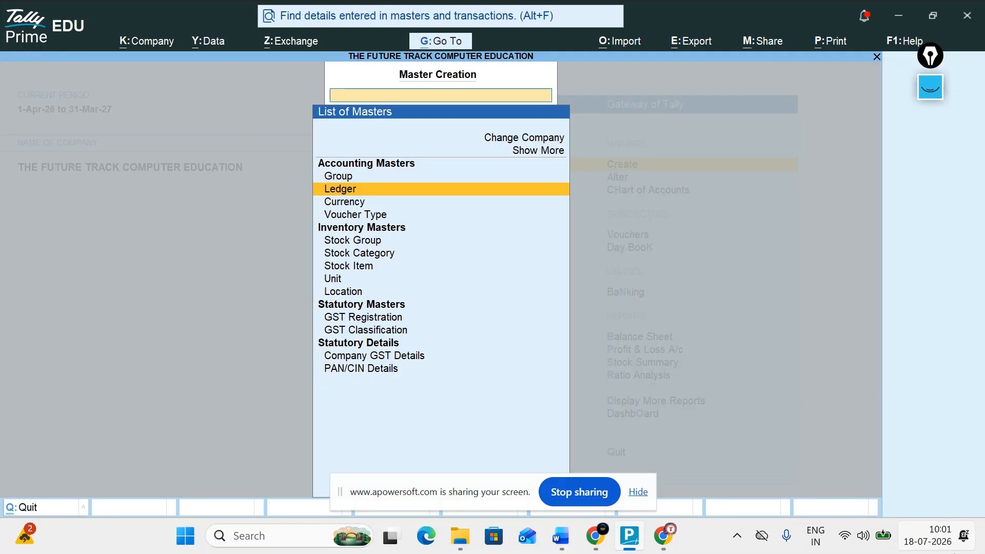
{"action": "key", "text": "Escape"}
{"action": "key", "text": "Return"}
{"action": "key", "text": "Down"}
{"action": "key", "text": "Return"}
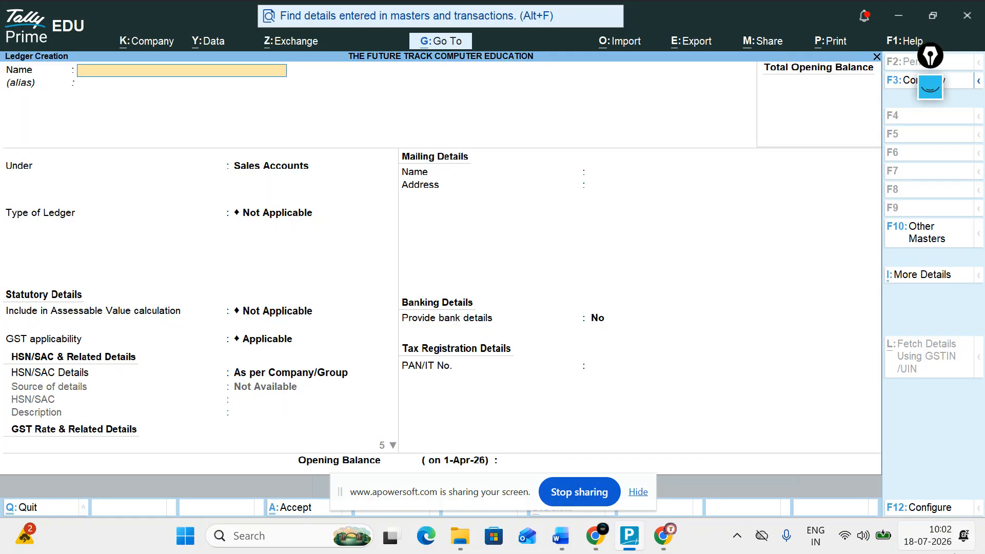
{"action": "type", "text": "SGST"}
{"action": "key", "text": "Return"}
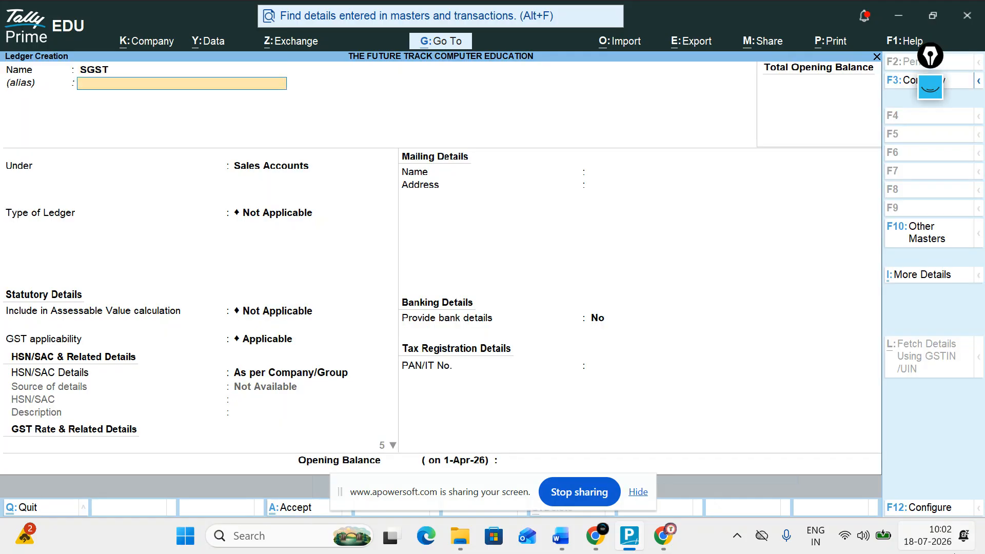
{"action": "key", "text": "Return"}
{"action": "type", "text": "D"}
{"action": "key", "text": "Down"}
{"action": "key", "text": "Down"}
{"action": "key", "text": "Down"}
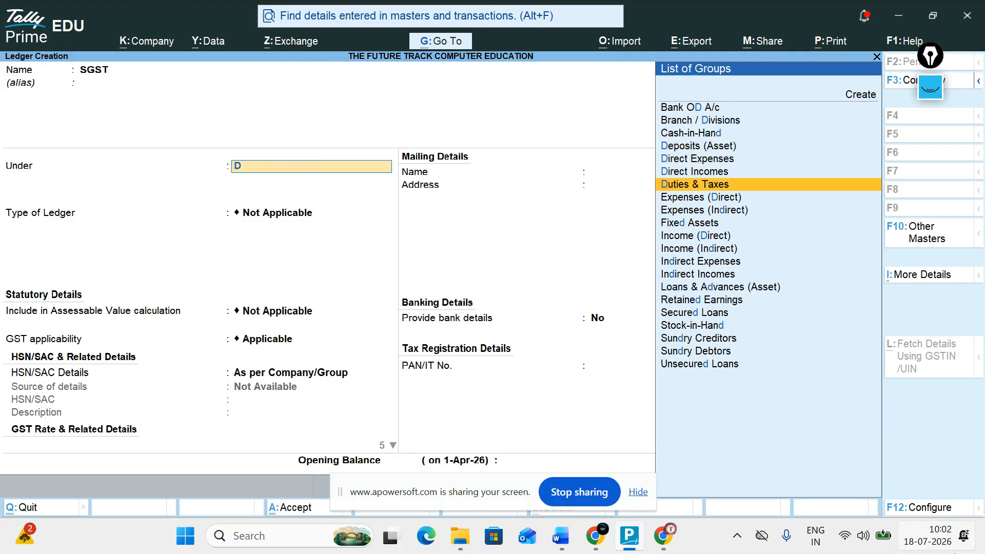
{"action": "key", "text": "Return"}
Give SGST duty type GST, tax type SGST/UTGST at 9%, and save it.
{"action": "key", "text": "Up"}
{"action": "key", "text": "Return"}
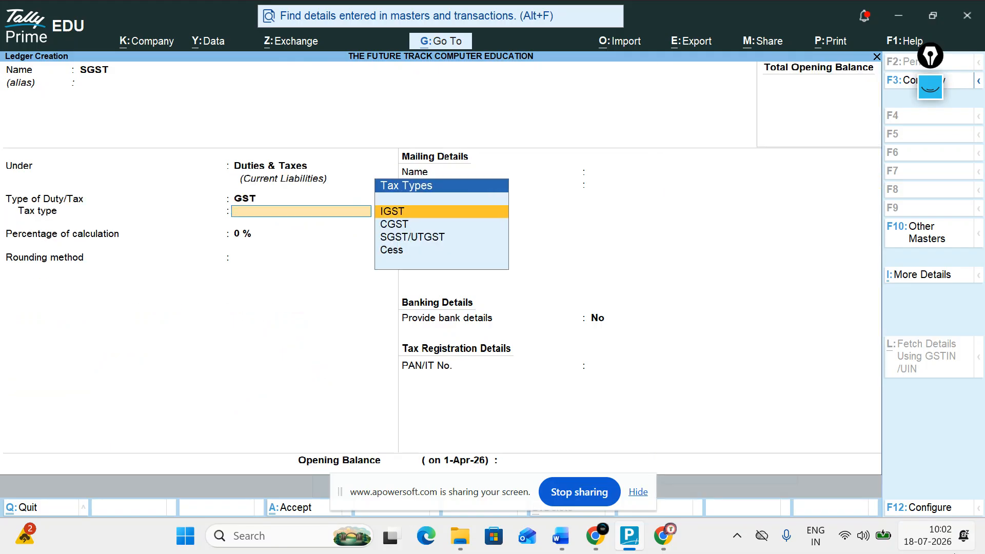
{"action": "key", "text": "Down"}
{"action": "key", "text": "Down"}
{"action": "key", "text": "Up"}
{"action": "key", "text": "Down"}
{"action": "key", "text": "Return"}
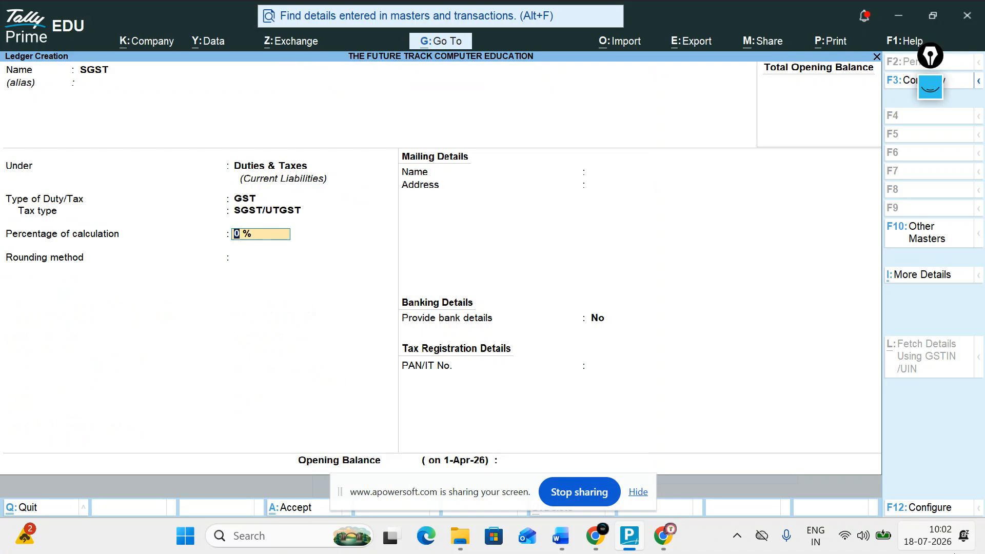
{"action": "type", "text": "9"}
{"action": "key", "text": "Return"}
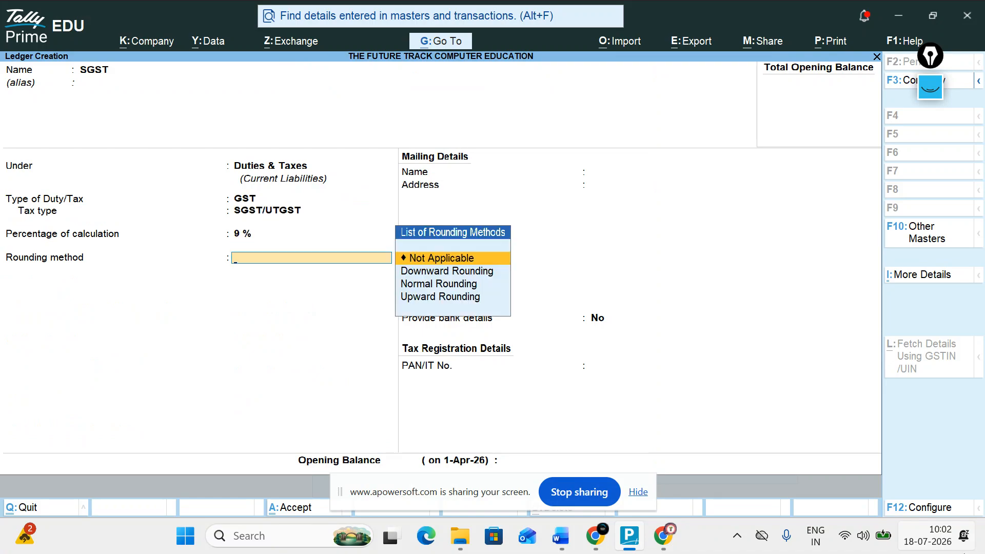
{"action": "key", "text": "Return"}
{"action": "key", "text": "Return"}
Create the CGST ledger under Duties & Taxes with duty type GST, tax type CGST, 9%.
{"action": "type", "text": "SGST"}
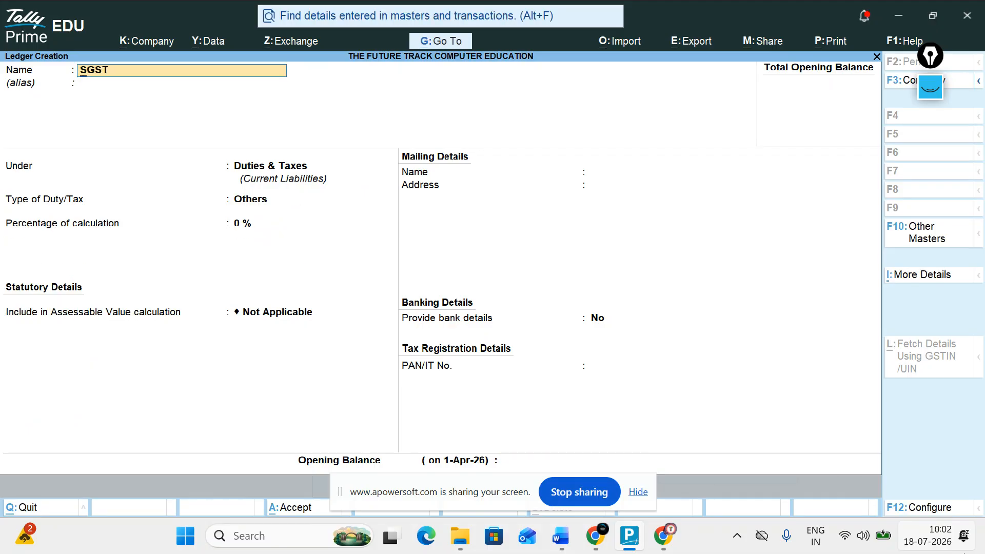
{"action": "key", "text": "Return"}
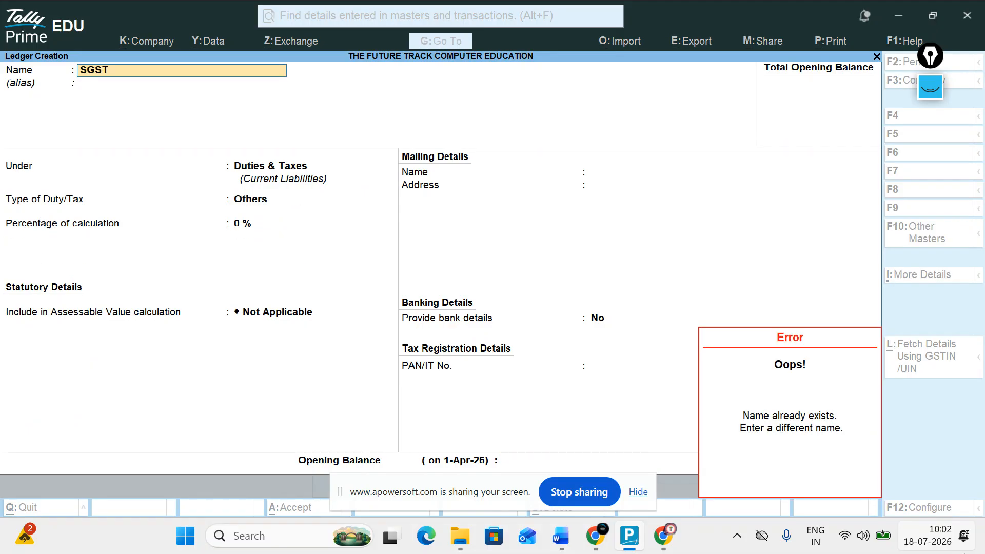
{"action": "type", "text": "CGST"}
{"action": "key", "text": "Return"}
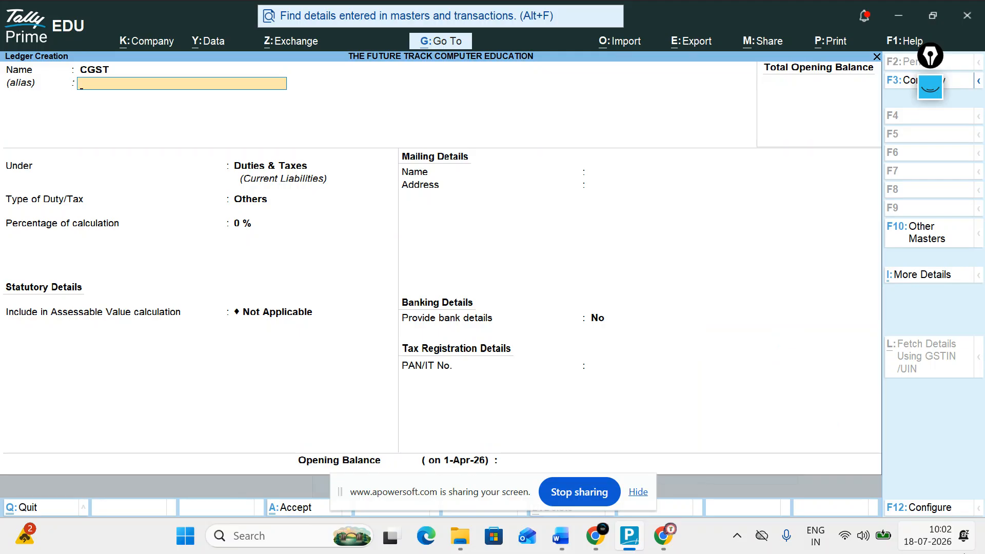
{"action": "key", "text": "Return"}
{"action": "key", "text": "Return"}
{"action": "key", "text": "Up"}
{"action": "key", "text": "Return"}
{"action": "key", "text": "Down"}
{"action": "key", "text": "Return"}
{"action": "type", "text": "9"}
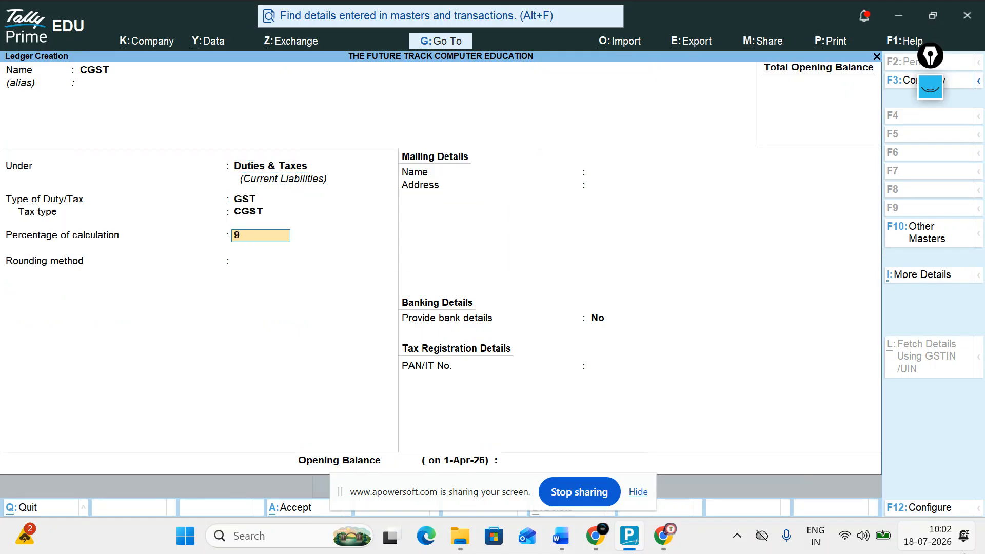
{"action": "key", "text": "Return"}
{"action": "key", "text": "Return"}
{"action": "key", "text": "Return"}
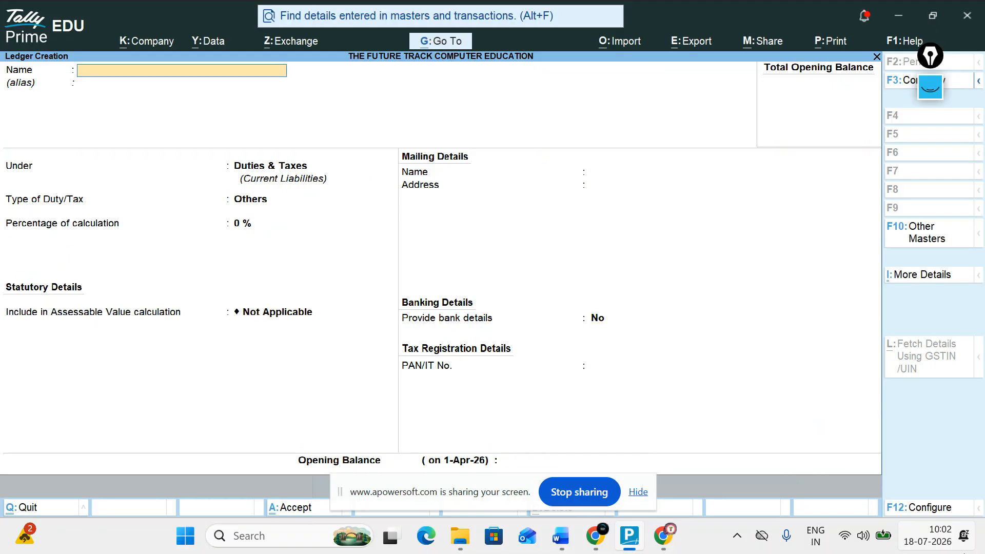
Create a GST ledger under Duties & Taxes with duty type GST and tax type Cess.
{"action": "type", "text": "SGST"}
{"action": "key", "text": "Return"}
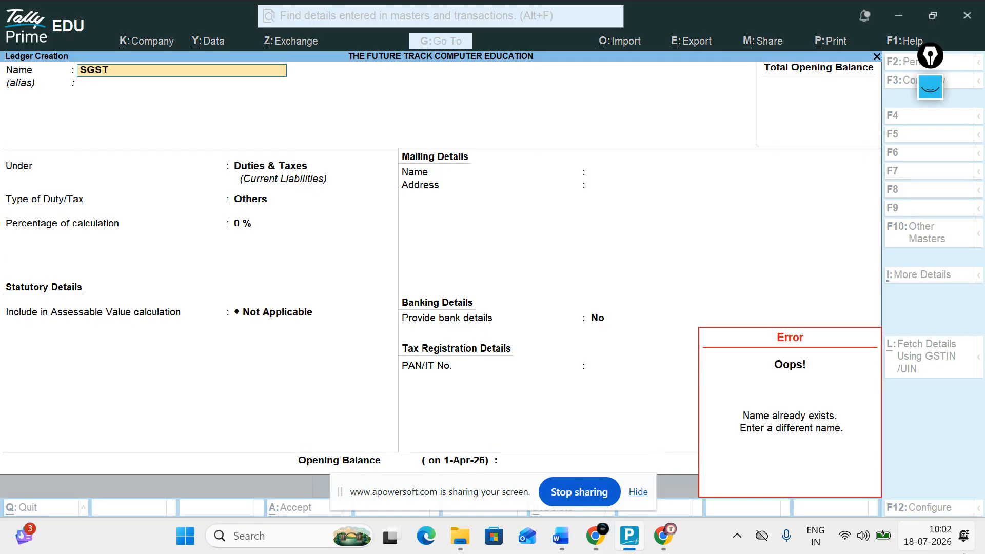
{"action": "key", "text": "Escape"}
{"action": "type", "text": "GST"}
{"action": "key", "text": "Return"}
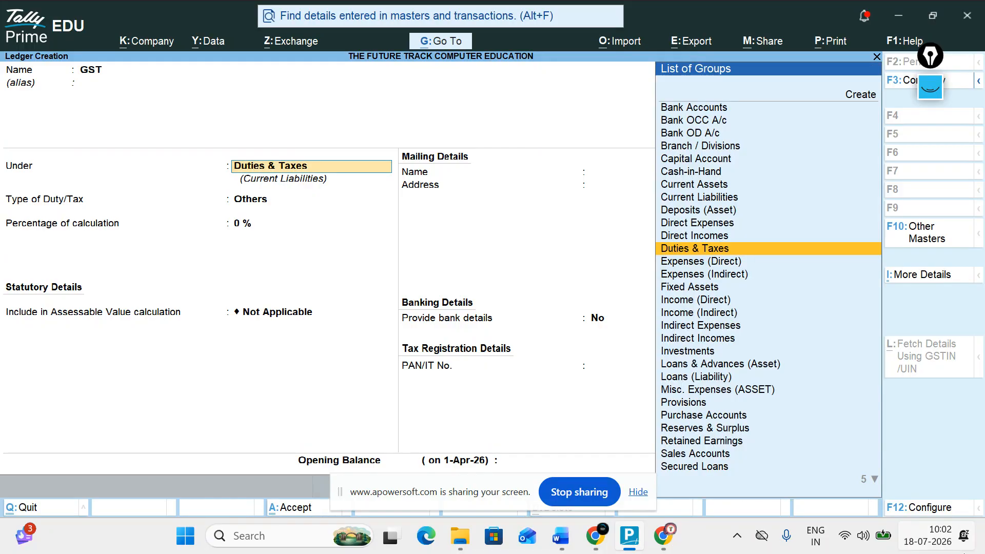
{"action": "key", "text": "Return"}
{"action": "key", "text": "Up"}
{"action": "key", "text": "Return"}
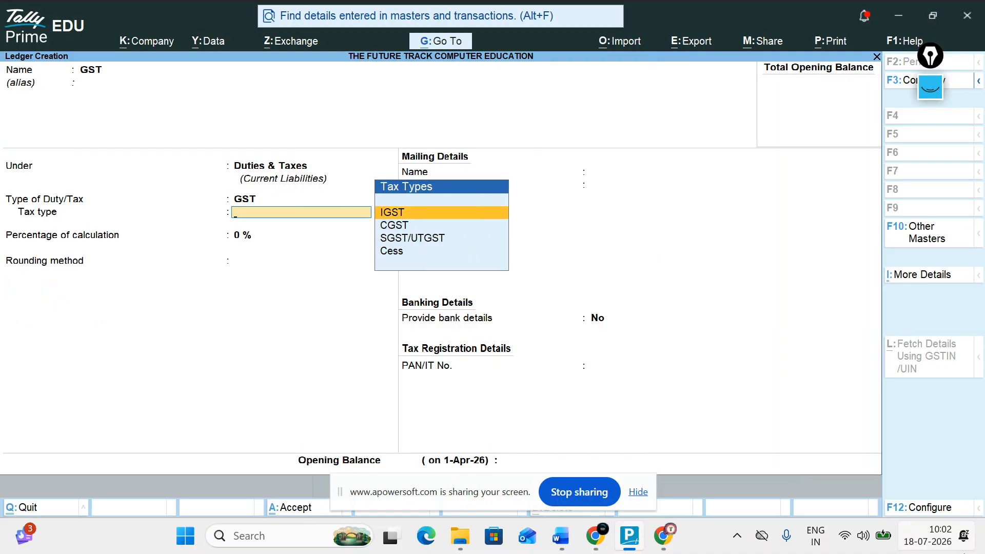
{"action": "key", "text": "Down"}
{"action": "key", "text": "Down"}
{"action": "key", "text": "Down"}
{"action": "key", "text": "Return"}
{"action": "key", "text": "Return"}
{"action": "key", "text": "Return"}
{"action": "key", "text": "Return"}
{"action": "key", "text": "Return"}
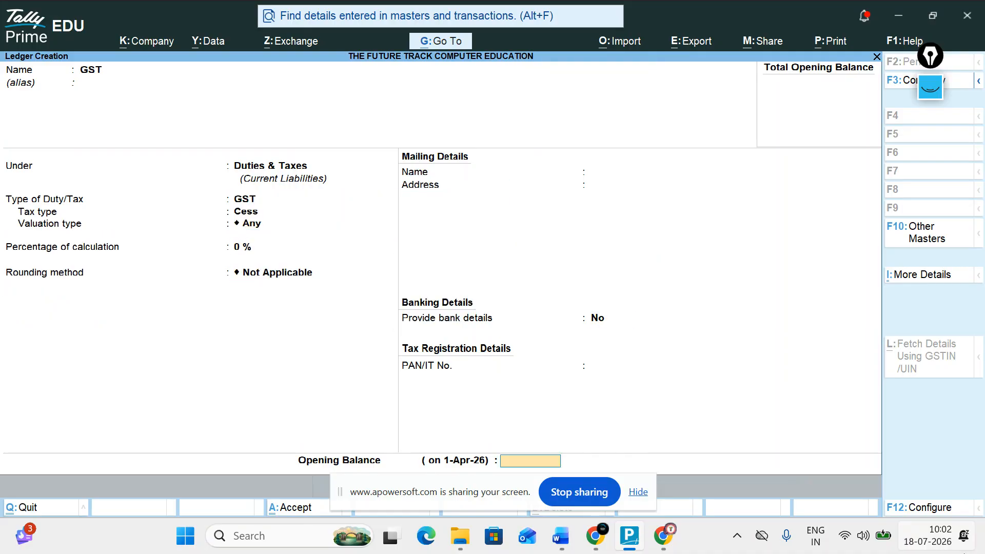
{"action": "key", "text": "Return"}
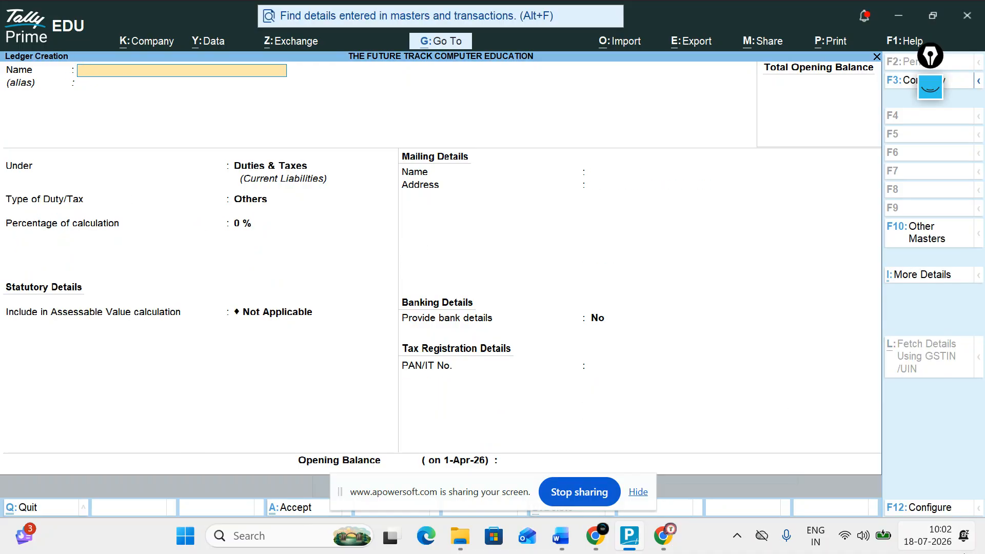
Open the GST ledger for alteration through Alter > Ledger.
{"action": "key", "text": "Escape"}
{"action": "key", "text": "Escape"}
{"action": "key", "text": "Down"}
{"action": "key", "text": "Return"}
{"action": "key", "text": "Down"}
{"action": "key", "text": "Up"}
{"action": "key", "text": "Return"}
{"action": "key", "text": "Down"}
{"action": "key", "text": "Down"}
{"action": "key", "text": "Down"}
{"action": "key", "text": "Down"}
{"action": "key", "text": "Up"}
{"action": "key", "text": "Up"}
{"action": "key", "text": "Up"}
{"action": "key", "text": "Down"}
{"action": "key", "text": "Down"}
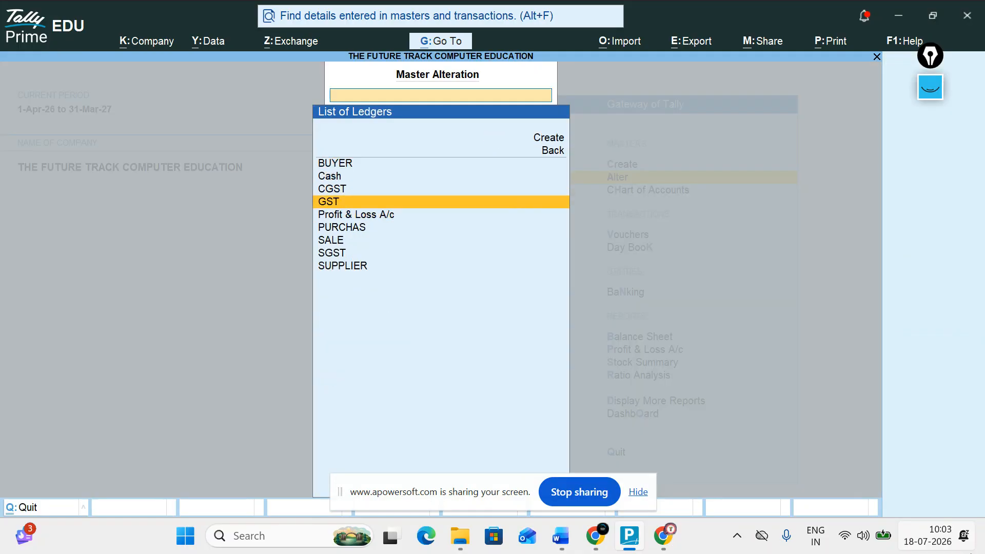
{"action": "key", "text": "Return"}
Delete the GST ledger with Alt+D, confirm Yes, and return to the Gateway.
{"action": "key", "text": "alt+d"}
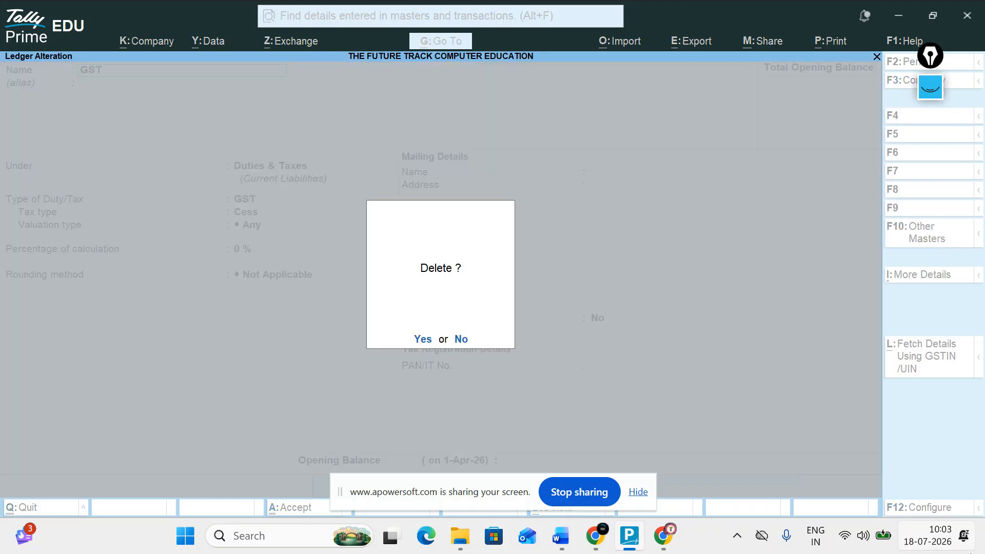
{"action": "key", "text": "y"}
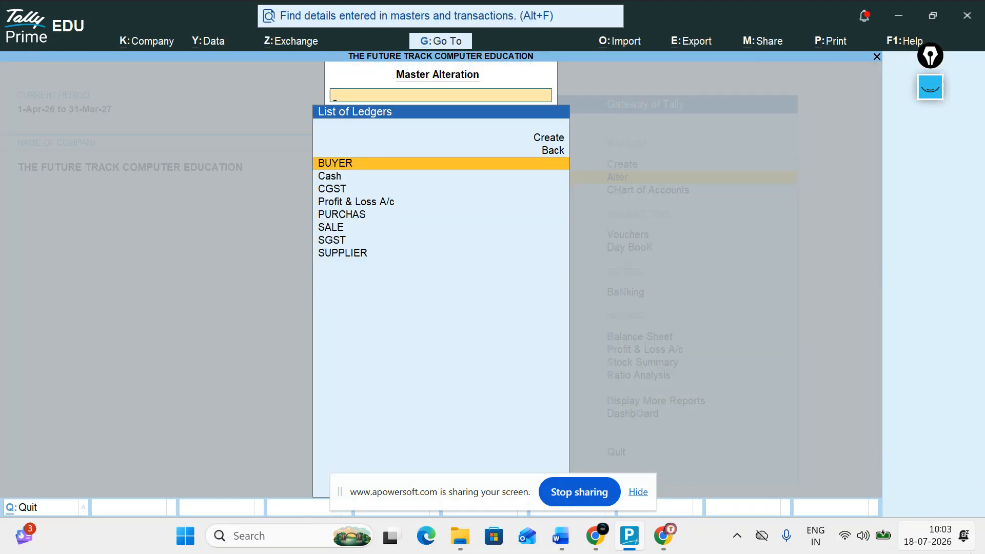
{"action": "key", "text": "Escape"}
{"action": "key", "text": "Down"}
{"action": "key", "text": "Down"}
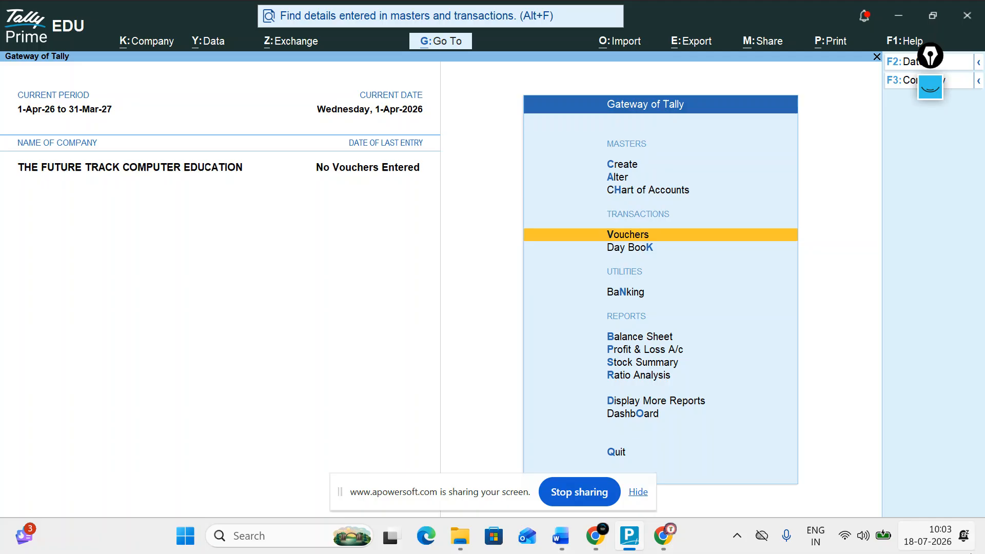
{"action": "key", "text": "Return"}
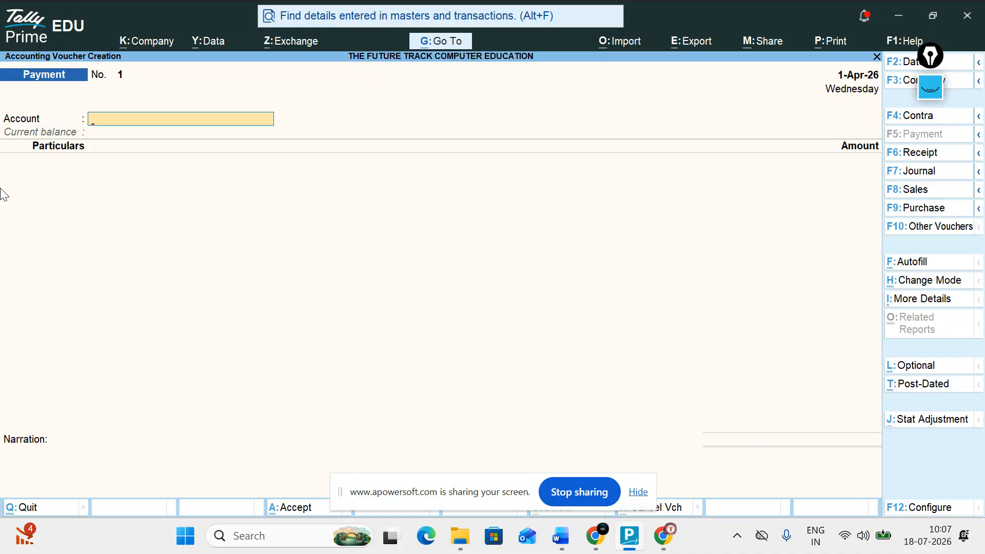
Return from Word to TallyPrime and quit the empty Payment voucher without saving.
{"action": "key", "text": "alt+Tab"}
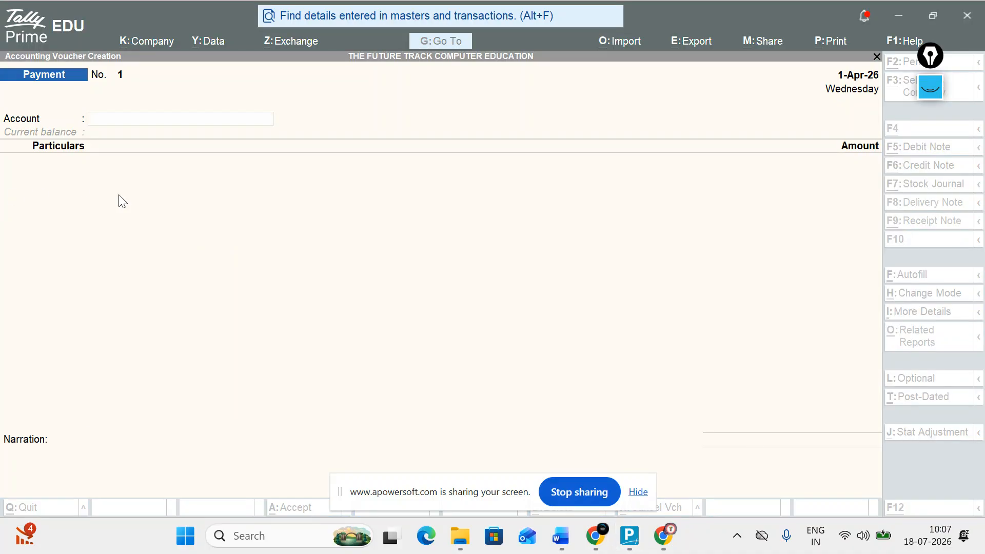
{"action": "left_click", "coordinate": [558, 535]}
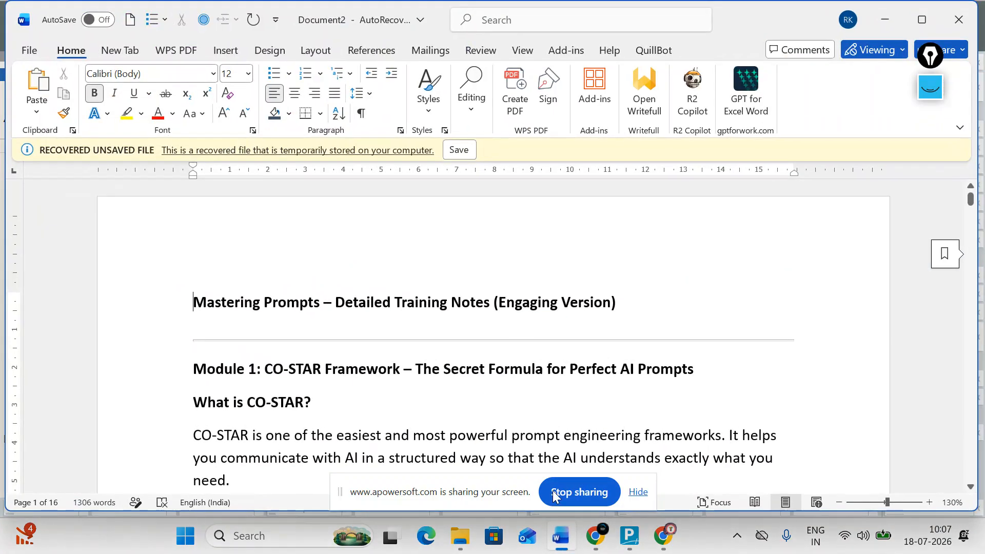
{"action": "left_click", "coordinate": [640, 536]}
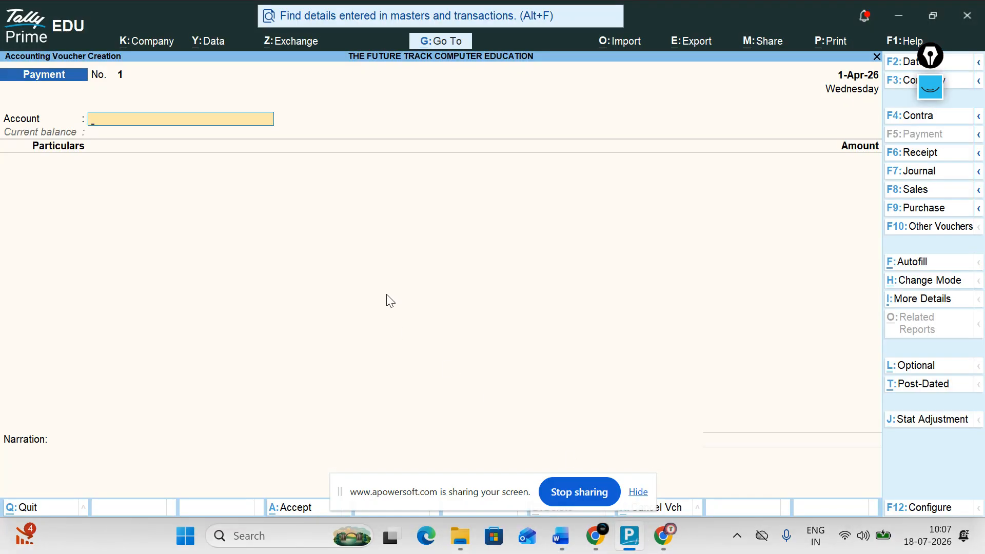
{"action": "key", "text": "Escape"}
{"action": "key", "text": "Return"}
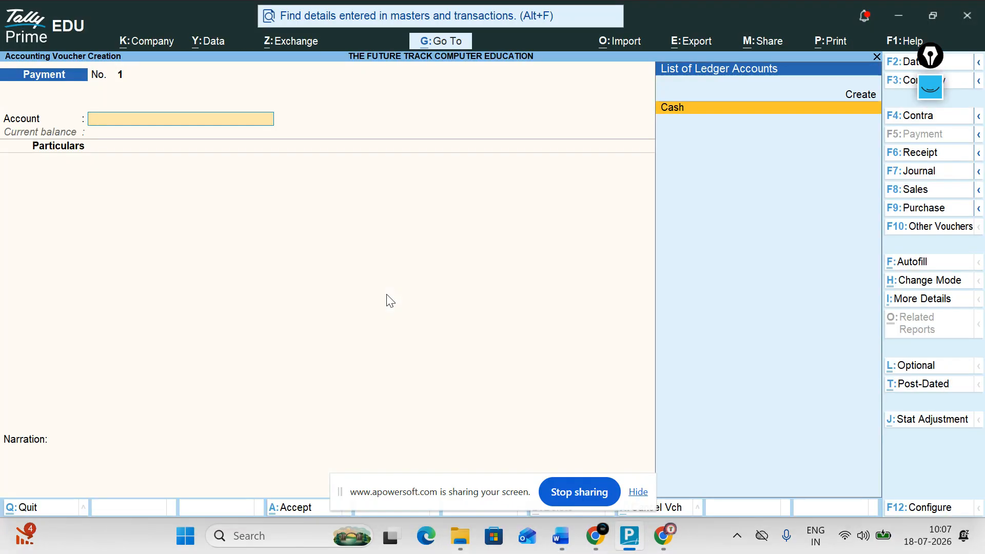
{"action": "key", "text": "Escape"}
{"action": "key", "text": "Return"}
{"action": "key", "text": "Up"}
{"action": "key", "text": "Up"}
{"action": "key", "text": "Up"}
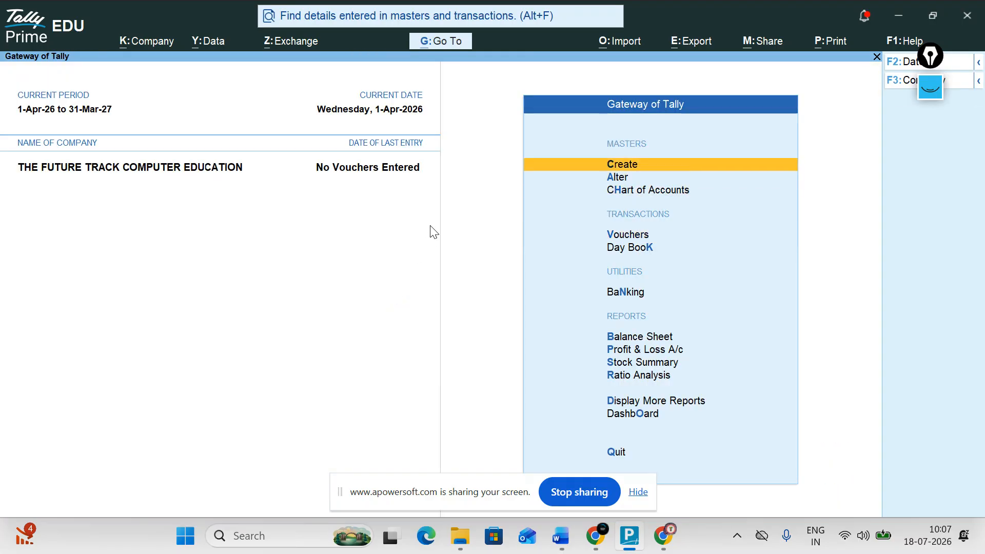
Start a new stock item named MOUSE and create PCS as its unit.
{"action": "key", "text": "Return"}
{"action": "key", "text": "Down"}
{"action": "key", "text": "Down"}
{"action": "key", "text": "Down"}
{"action": "key", "text": "Down"}
{"action": "key", "text": "Down"}
{"action": "key", "text": "Down"}
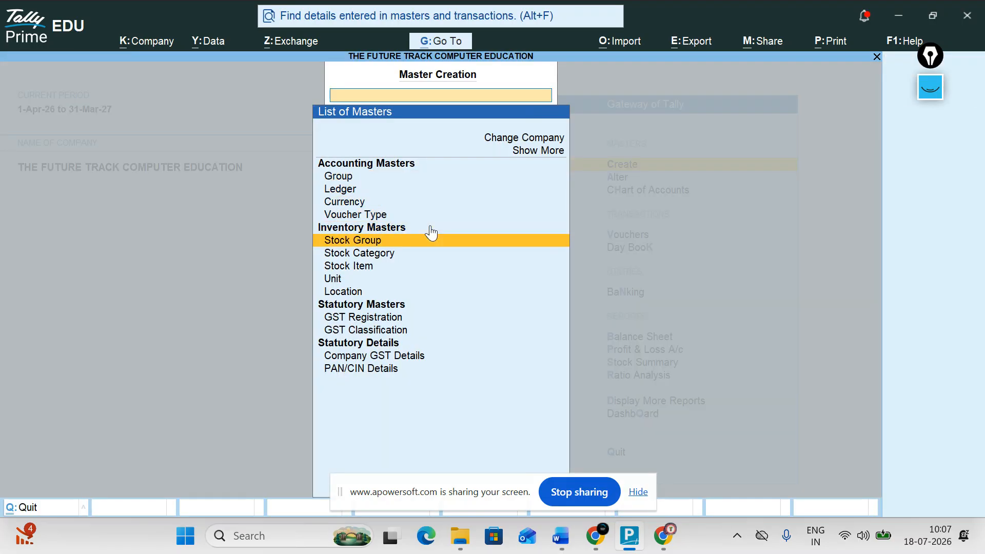
{"action": "key", "text": "Return"}
{"action": "type", "text": "MOUSE"}
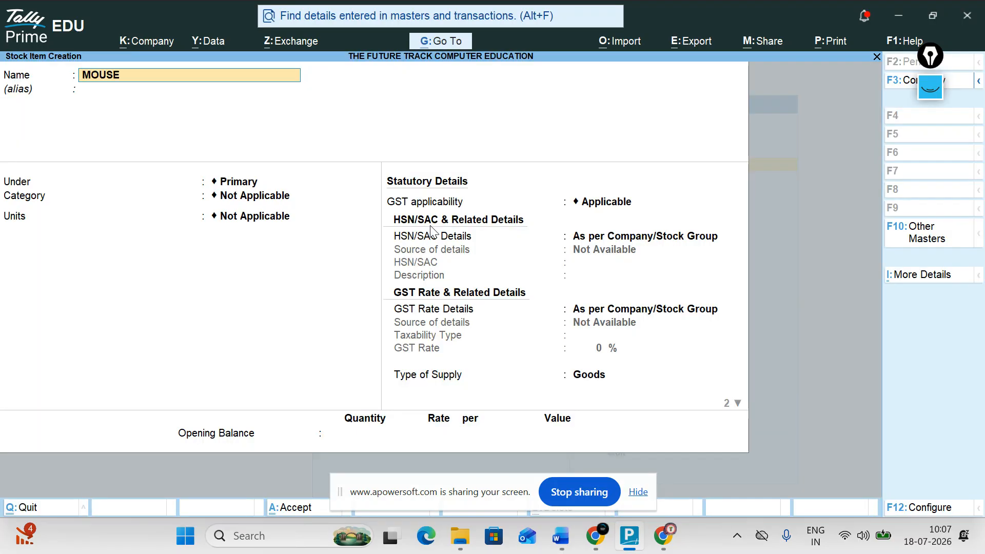
{"action": "key", "text": "Return"}
{"action": "key", "text": "Return"}
{"action": "key", "text": "Return"}
{"action": "key", "text": "Return"}
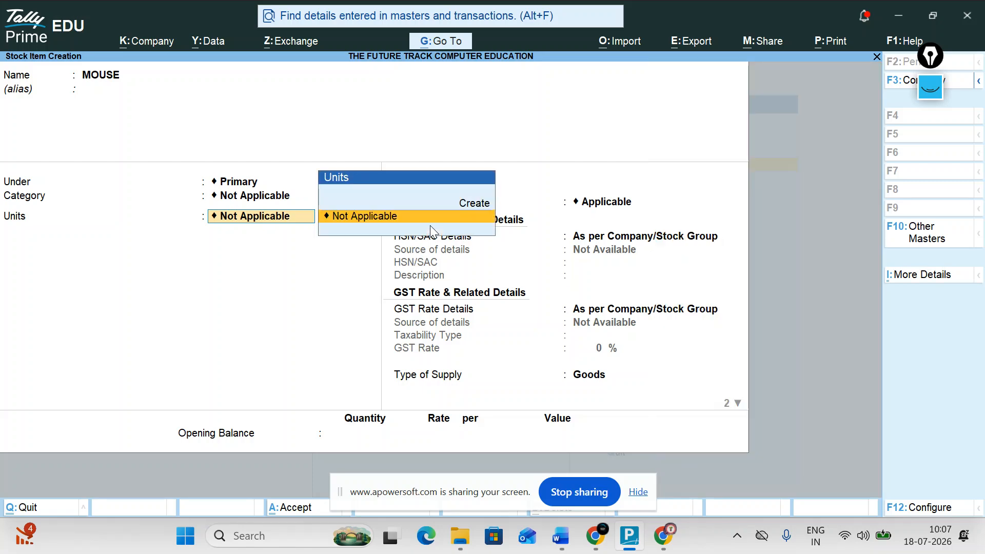
{"action": "key", "text": "Up"}
{"action": "key", "text": "Return"}
{"action": "type", "text": "PCS"}
{"action": "key", "text": "Return"}
{"action": "key", "text": "Return"}
{"action": "key", "text": "Return"}
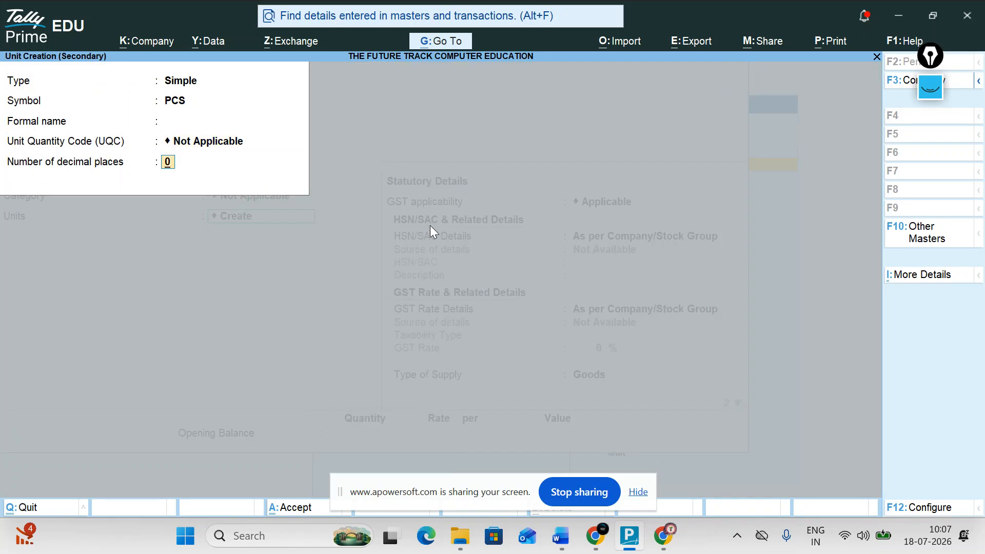
{"action": "key", "text": "Return"}
{"action": "key", "text": "Return"}
{"action": "key", "text": "Return"}
Give MOUSE HSN/SAC 213212 and a taxable 18% GST rate as goods.
{"action": "key", "text": "ctrl"}
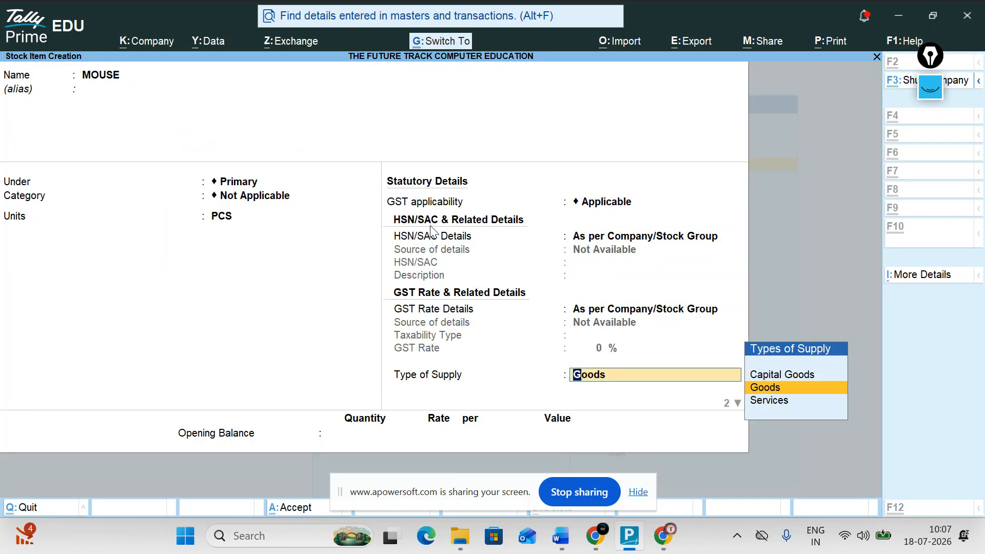
{"action": "key", "text": "BackSpace"}
{"action": "key", "text": "BackSpace"}
{"action": "key", "text": "BackSpace"}
{"action": "key", "text": "BackSpace"}
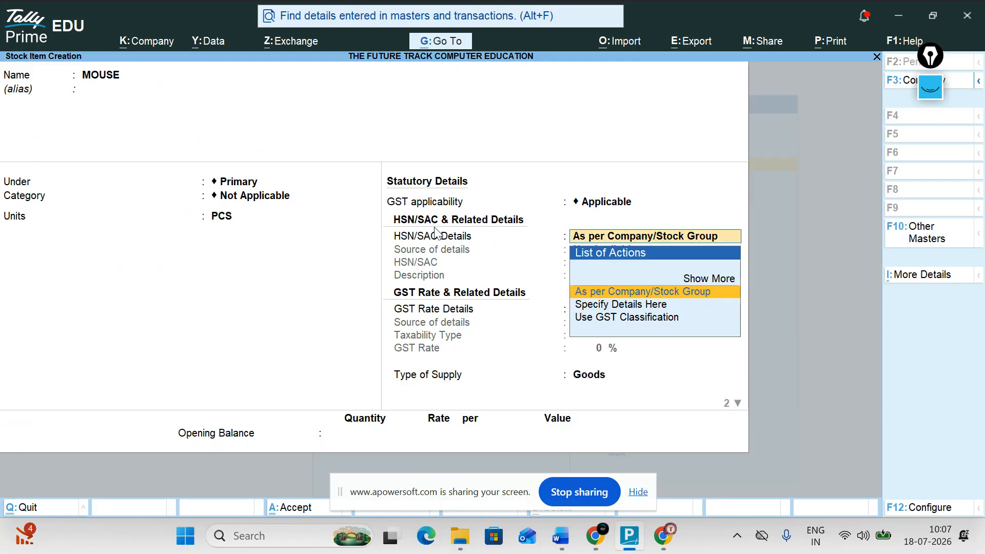
{"action": "key", "text": "BackSpace"}
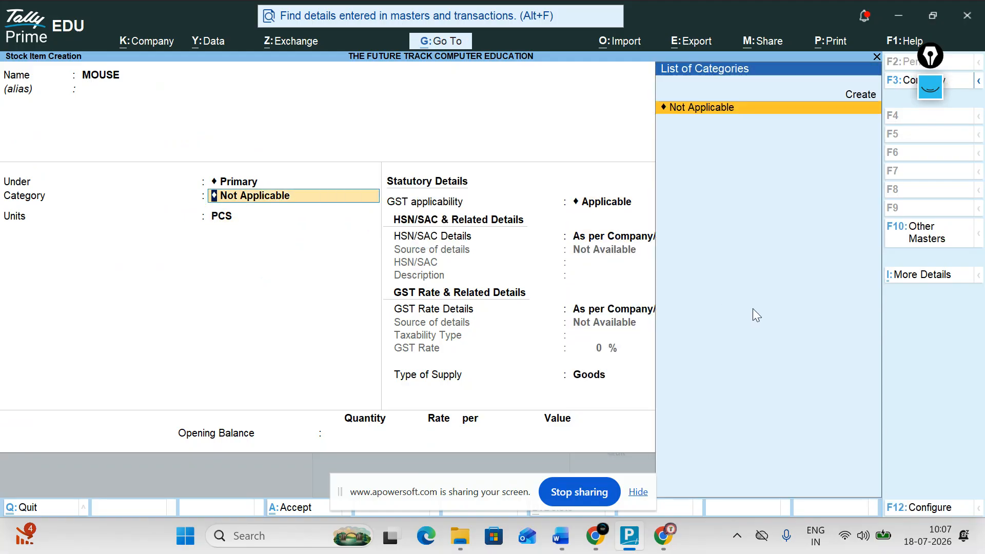
{"action": "key", "text": "Return"}
{"action": "key", "text": "Return"}
{"action": "key", "text": "Return"}
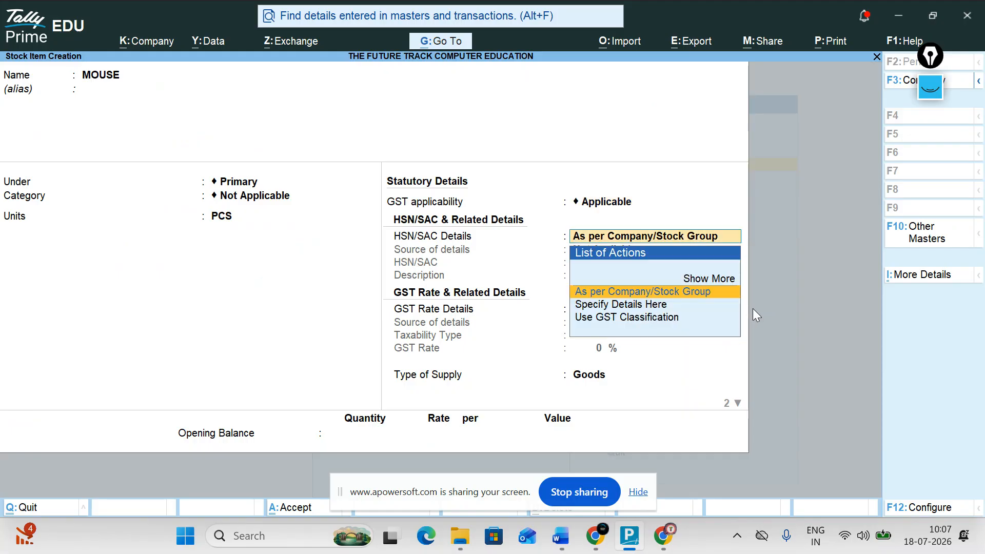
{"action": "key", "text": "Down"}
{"action": "key", "text": "Return"}
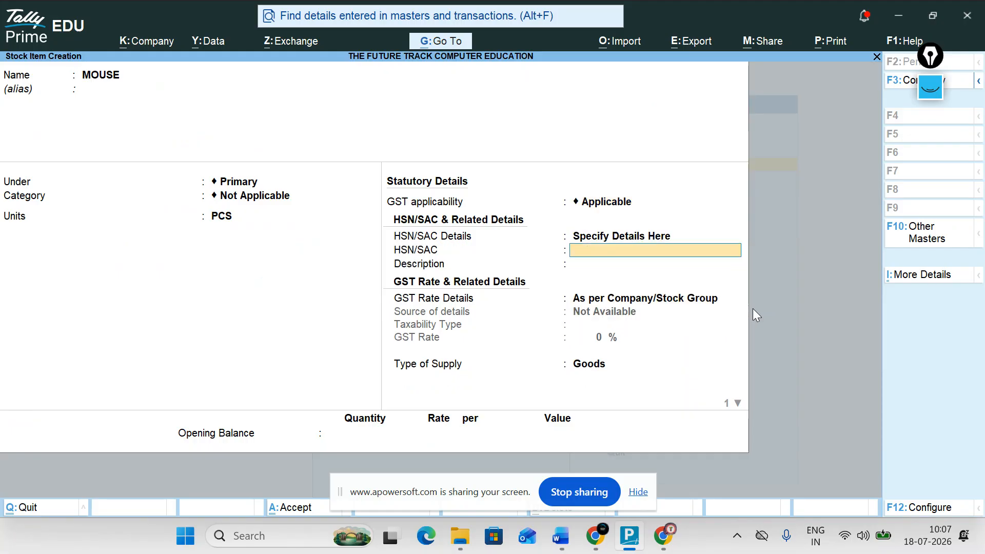
{"action": "type", "text": "213212"}
{"action": "key", "text": "Return"}
{"action": "key", "text": "Return"}
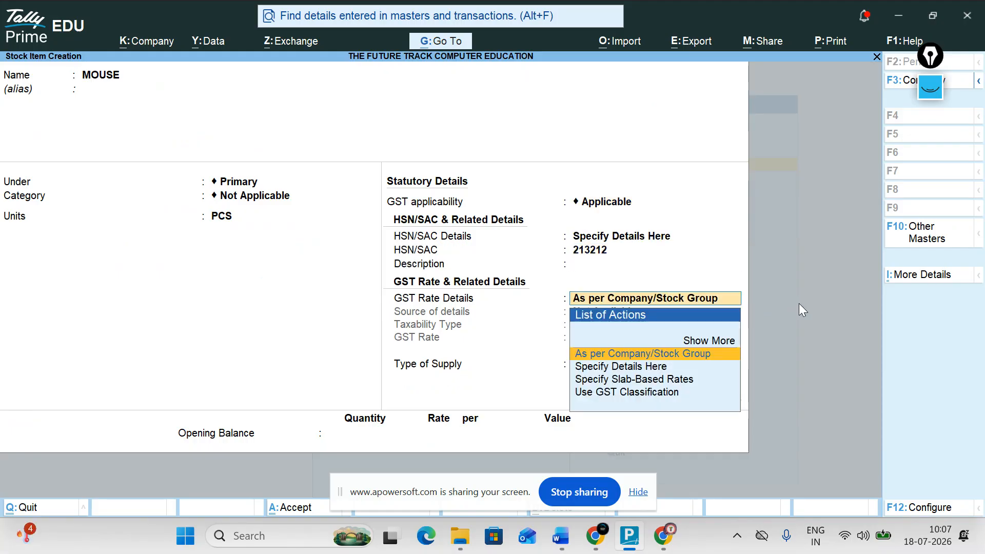
{"action": "key", "text": "Down"}
{"action": "key", "text": "Return"}
{"action": "key", "text": "Return"}
{"action": "type", "text": "18"}
{"action": "key", "text": "Return"}
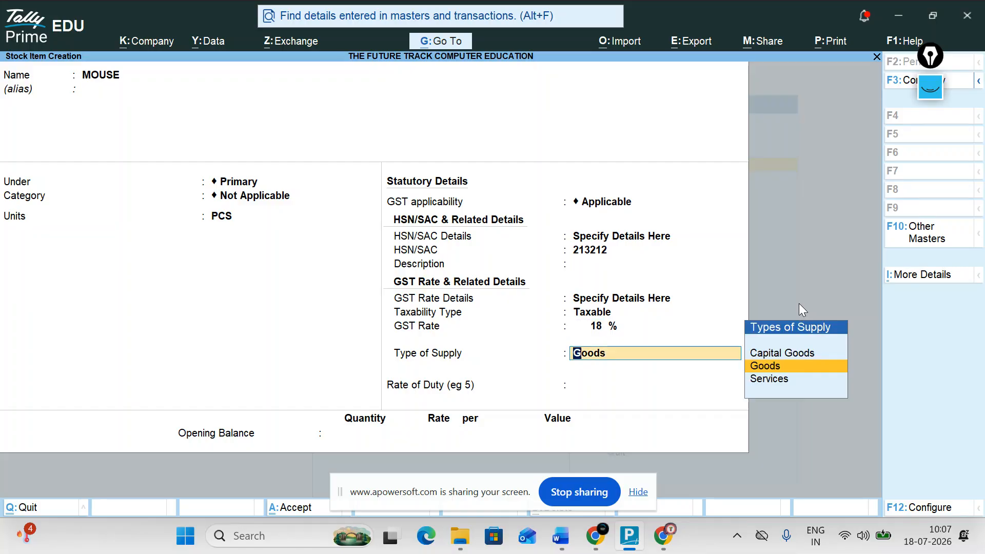
{"action": "key", "text": "Return"}
{"action": "key", "text": "Return"}
{"action": "key", "text": "Return"}
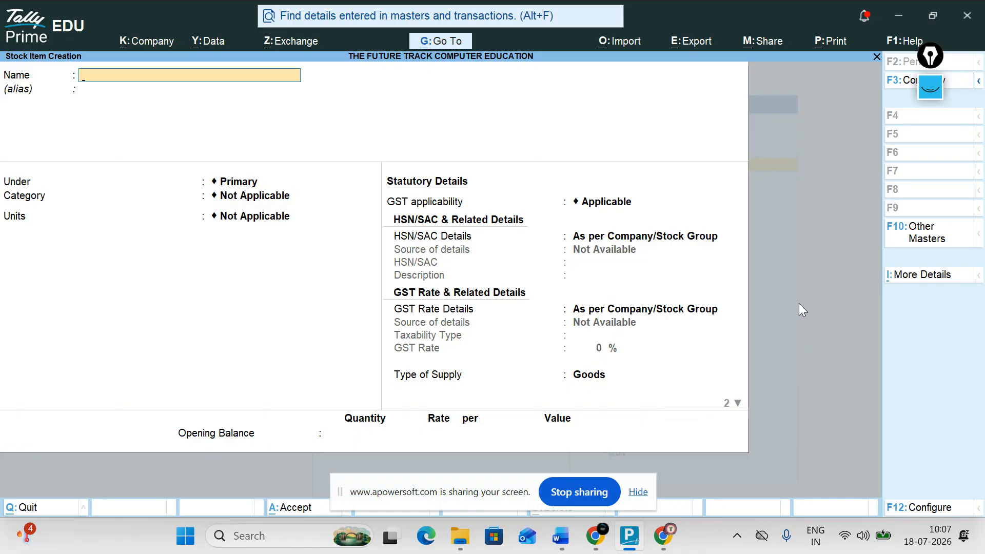
Start a purchase voucher dated 1-Apr-26 with invoice number 432432.
{"action": "key", "text": "Escape"}
{"action": "key", "text": "Escape"}
{"action": "key", "text": "Down"}
{"action": "key", "text": "Down"}
{"action": "key", "text": "Down"}
{"action": "key", "text": "Return"}
{"action": "key", "text": "F9"}
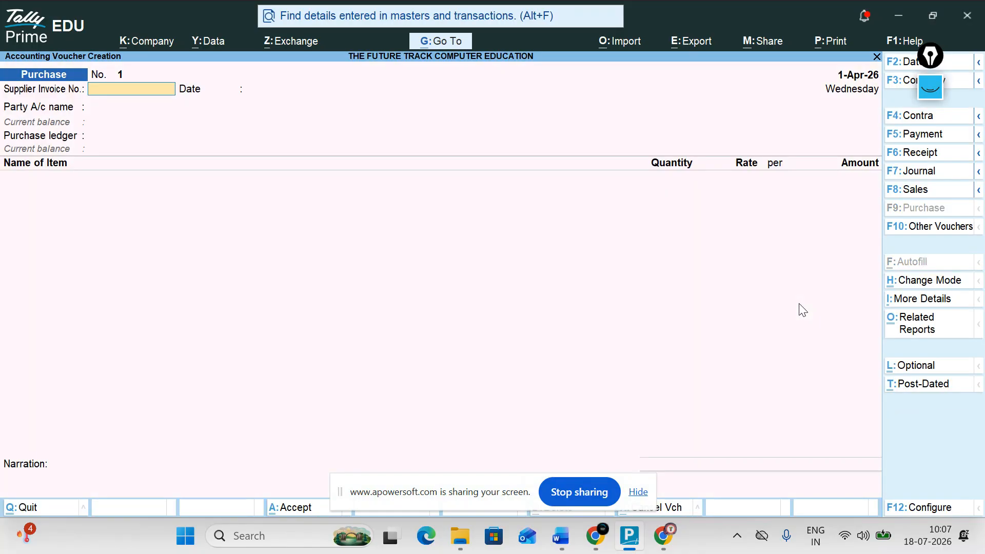
{"action": "type", "text": "4"}
{"action": "key", "text": "F2"}
{"action": "key", "text": "F1"}
{"action": "key", "text": "Escape"}
{"action": "key", "text": "BackSpace"}
{"action": "type", "text": "1"}
{"action": "key", "text": "Return"}
{"action": "type", "text": "32432"}
{"action": "key", "text": "Return"}
{"action": "key", "text": "Return"}
Enter party SUPPLIER, ledger PURCHAS and 10 PCS of MOUSE at 500.
{"action": "key", "text": "Down"}
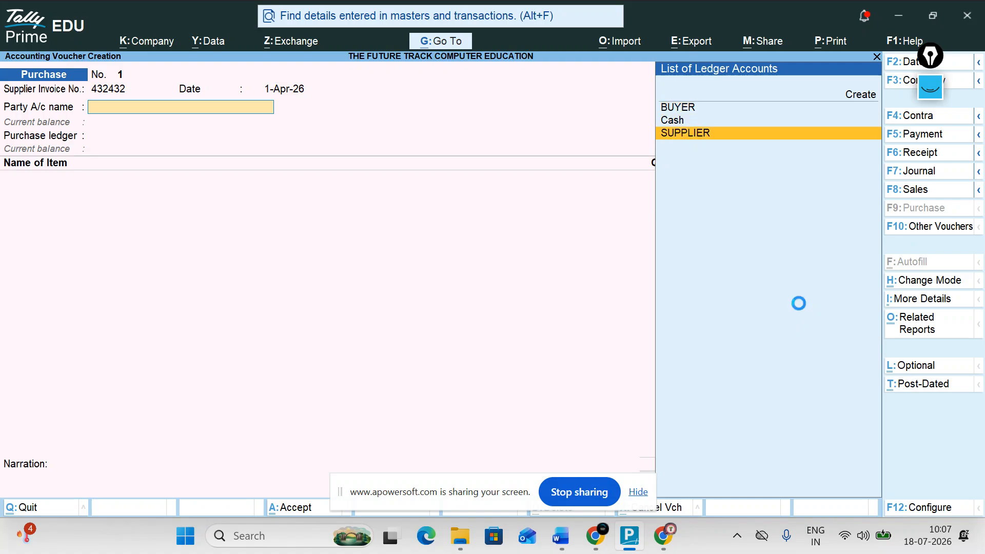
{"action": "key", "text": "Return"}
{"action": "key", "text": "ctrl+a"}
{"action": "key", "text": "Return"}
{"action": "key", "text": "Return"}
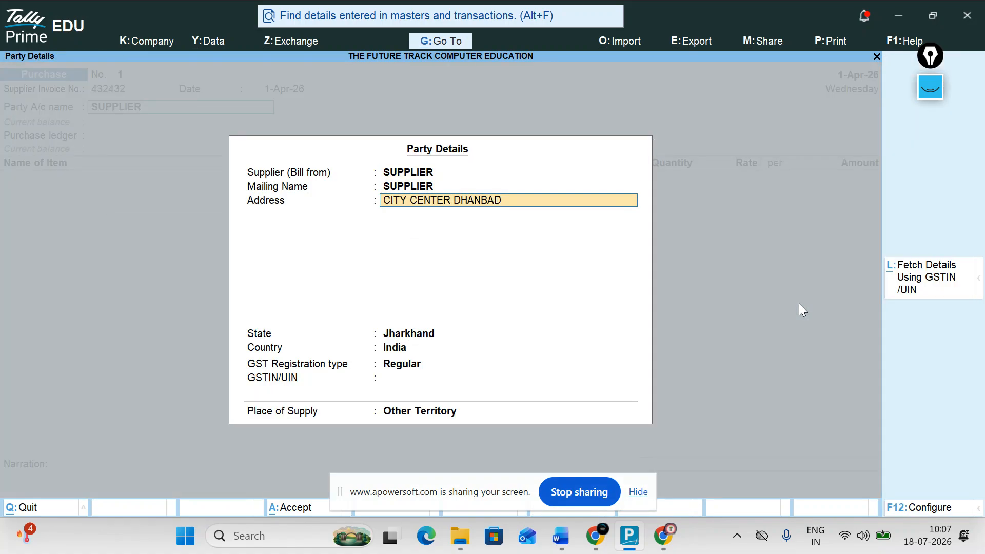
{"action": "key", "text": "ctrl+a"}
{"action": "key", "text": "Return"}
{"action": "key", "text": "Down"}
{"action": "key", "text": "Return"}
{"action": "type", "text": "10"}
{"action": "key", "text": "Return"}
{"action": "type", "text": "500"}
{"action": "key", "text": "Return"}
{"action": "key", "text": "Return"}
{"action": "key", "text": "Return"}
{"action": "key", "text": "Return"}
{"action": "key", "text": "Return"}
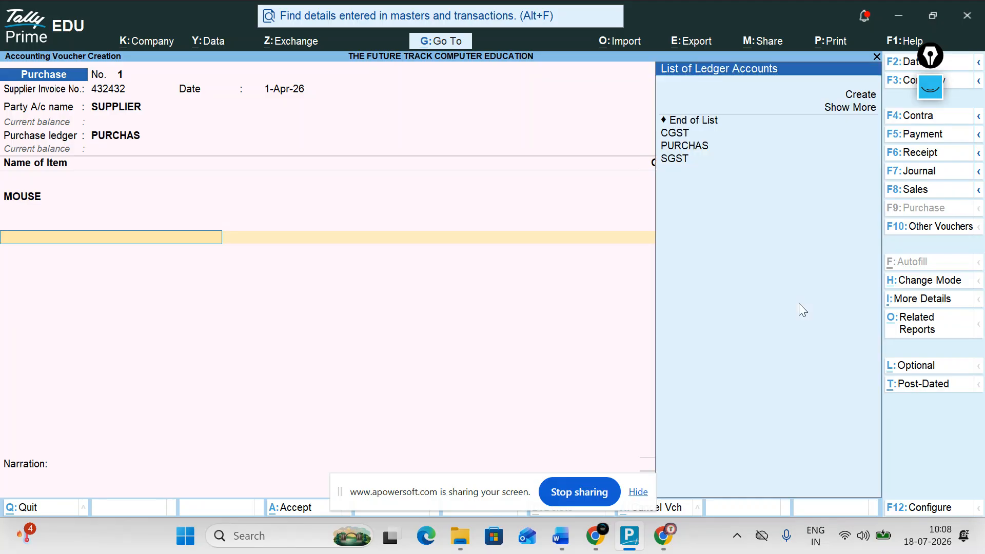
Add a CGST line, then quit the voucher without saving.
{"action": "key", "text": "Up"}
{"action": "key", "text": "Down"}
{"action": "key", "text": "Down"}
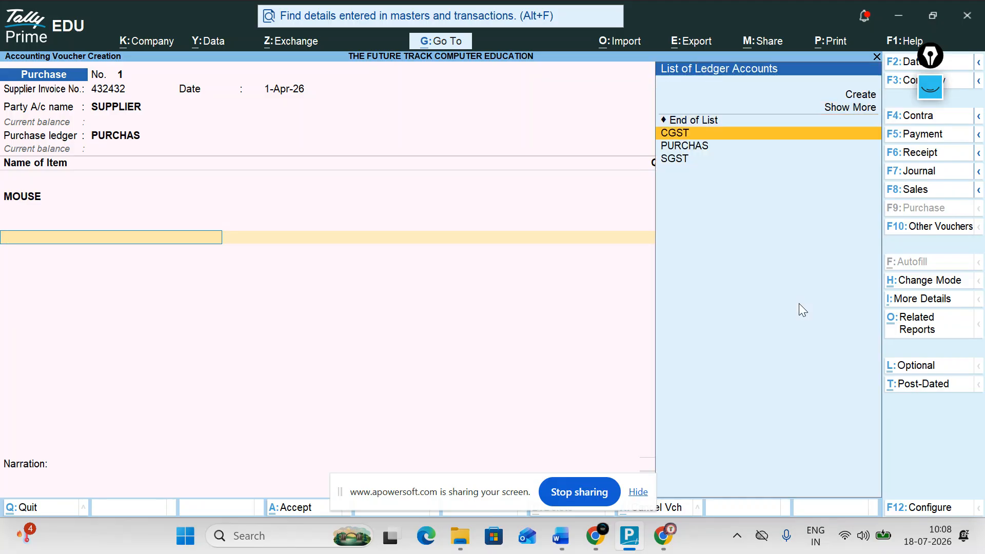
{"action": "key", "text": "Return"}
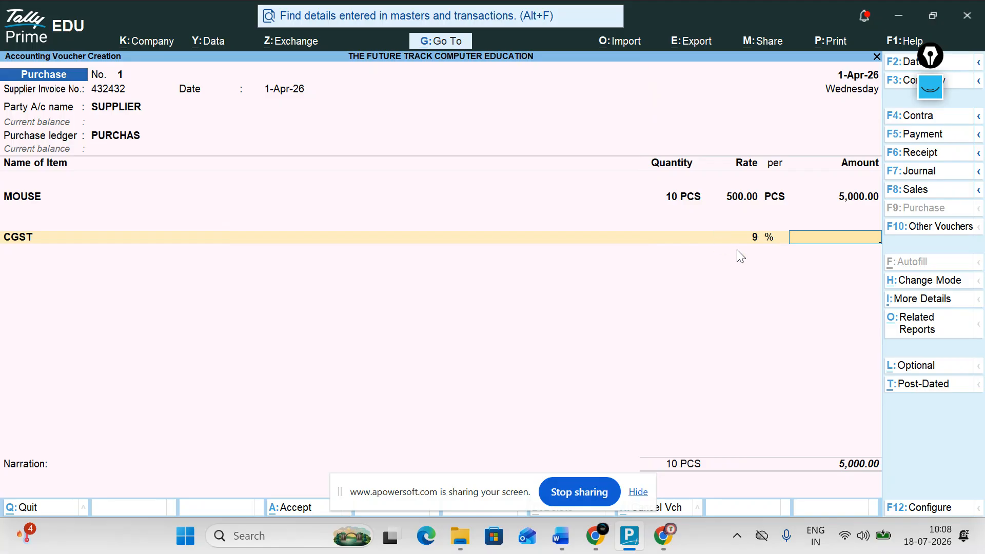
{"action": "key", "text": "Escape"}
{"action": "key", "text": "y"}
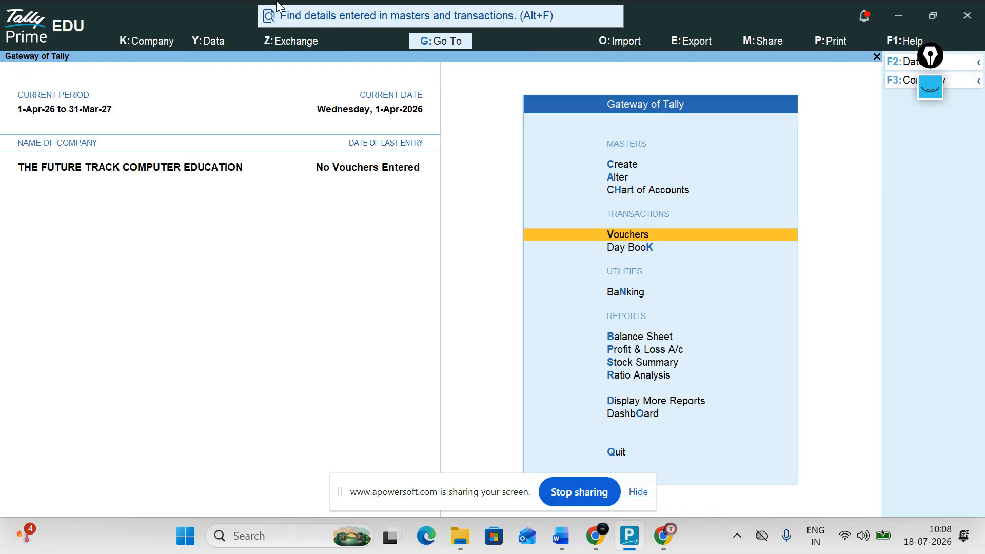
Open the company details for alteration and accept them unchanged.
{"action": "left_click", "coordinate": [163, 45]}
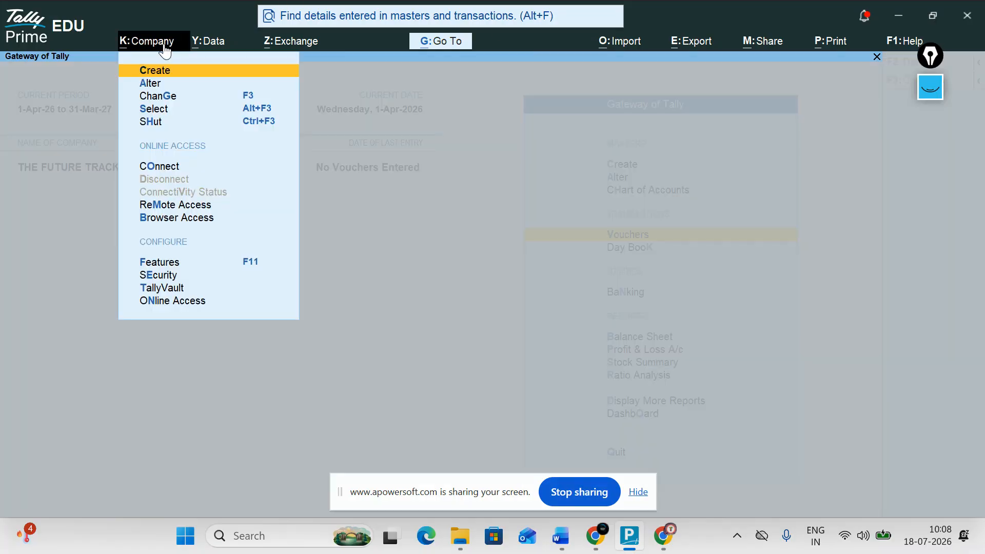
{"action": "left_click", "coordinate": [172, 85]}
{"action": "key", "text": "Return"}
{"action": "key", "text": "Return"}
{"action": "key", "text": "Return"}
{"action": "key", "text": "Return"}
{"action": "key", "text": "Return"}
{"action": "key", "text": "Return"}
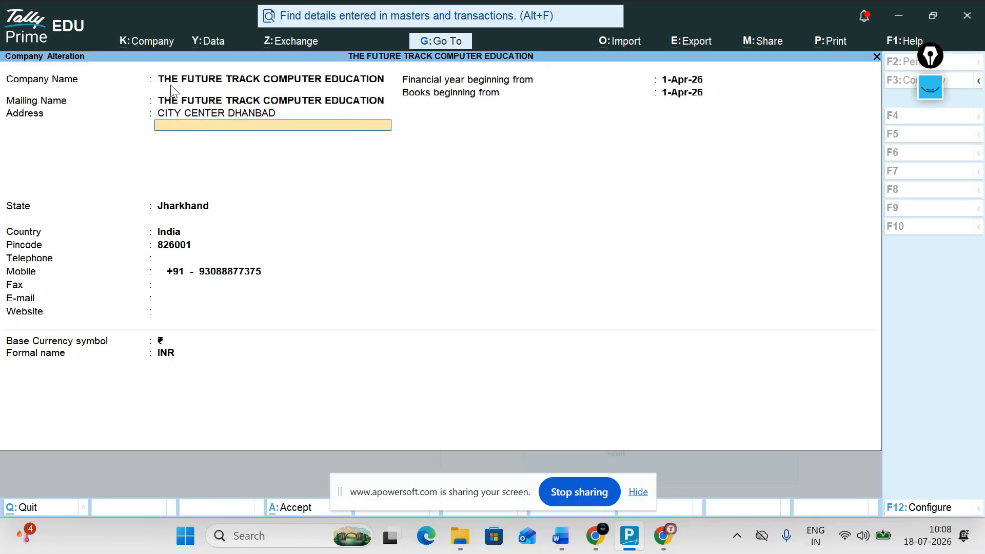
{"action": "key", "text": "Return"}
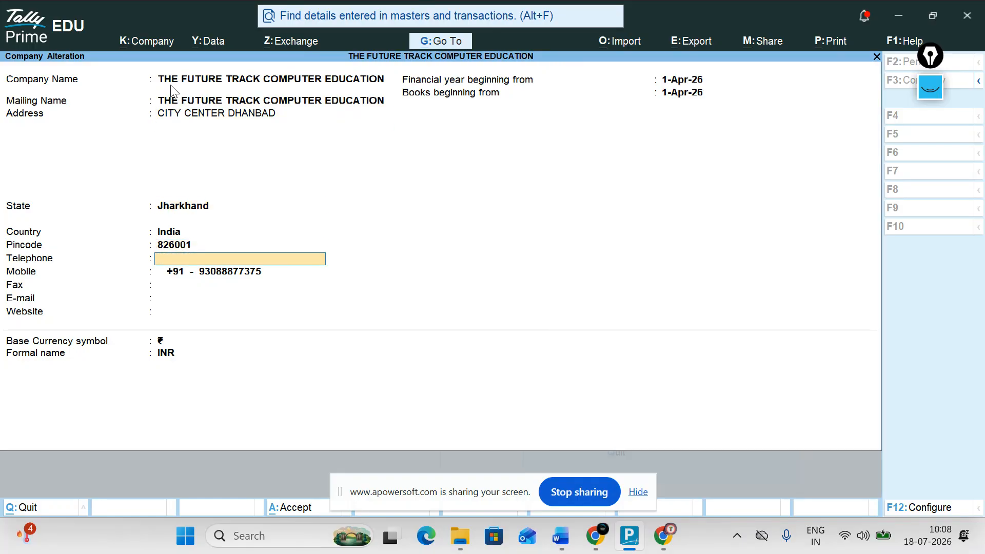
{"action": "key", "text": "Return"}
{"action": "key", "text": "ctrl+a"}
Open the SUPPLIER ledger for alteration.
{"action": "key", "text": "Up"}
{"action": "key", "text": "Up"}
{"action": "key", "text": "Up"}
{"action": "key", "text": "Down"}
{"action": "key", "text": "Return"}
{"action": "key", "text": "Down"}
{"action": "key", "text": "Return"}
{"action": "key", "text": "Down"}
{"action": "key", "text": "Down"}
{"action": "key", "text": "Down"}
{"action": "key", "text": "Down"}
{"action": "key", "text": "Down"}
{"action": "key", "text": "Down"}
{"action": "key", "text": "Down"}
{"action": "key", "text": "Return"}
{"action": "key", "text": "Return"}
{"action": "key", "text": "Return"}
{"action": "key", "text": "Return"}
{"action": "key", "text": "Return"}
{"action": "key", "text": "Return"}
{"action": "key", "text": "Return"}
{"action": "key", "text": "Return"}
{"action": "key", "text": "Return"}
{"action": "key", "text": "Return"}
{"action": "key", "text": "Return"}
{"action": "key", "text": "Return"}
{"action": "key", "text": "Return"}
{"action": "key", "text": "Return"}
{"action": "key", "text": "Return"}
{"action": "key", "text": "Return"}
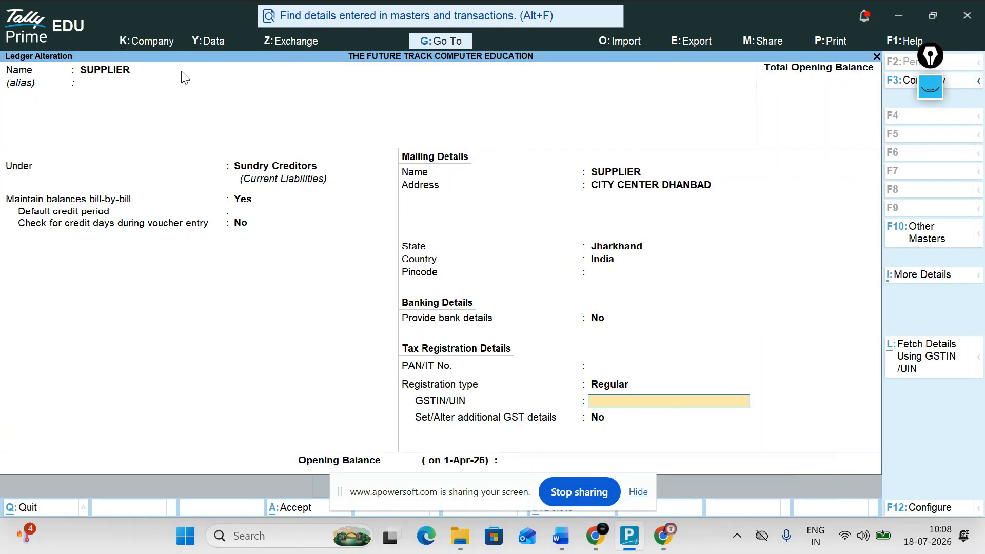
Set additional GST details with Jharkhand as place of supply and save the ledger.
{"action": "key", "text": "Return"}
{"action": "key", "text": "Return"}
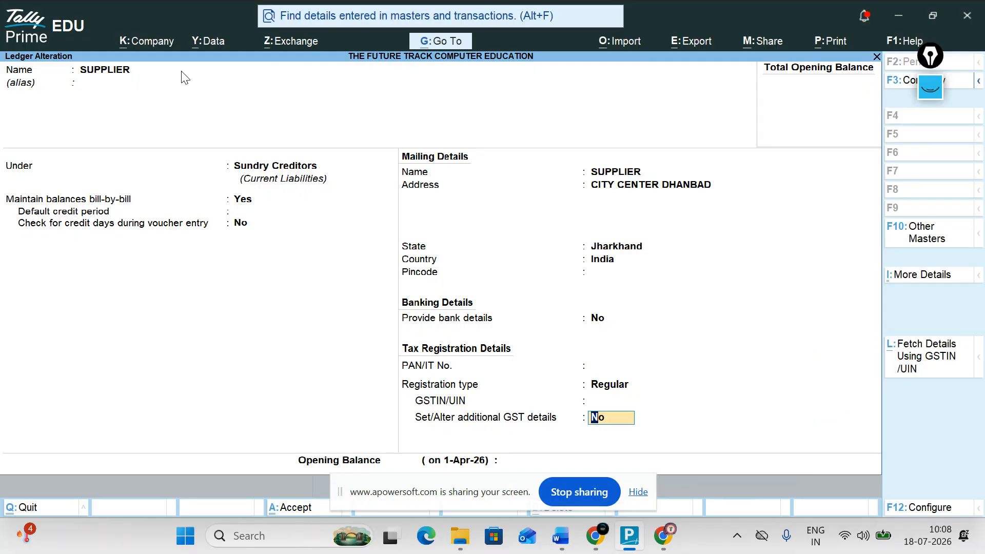
{"action": "key", "text": "y"}
{"action": "key", "text": "Down"}
{"action": "key", "text": "Down"}
{"action": "key", "text": "Down"}
{"action": "key", "text": "Down"}
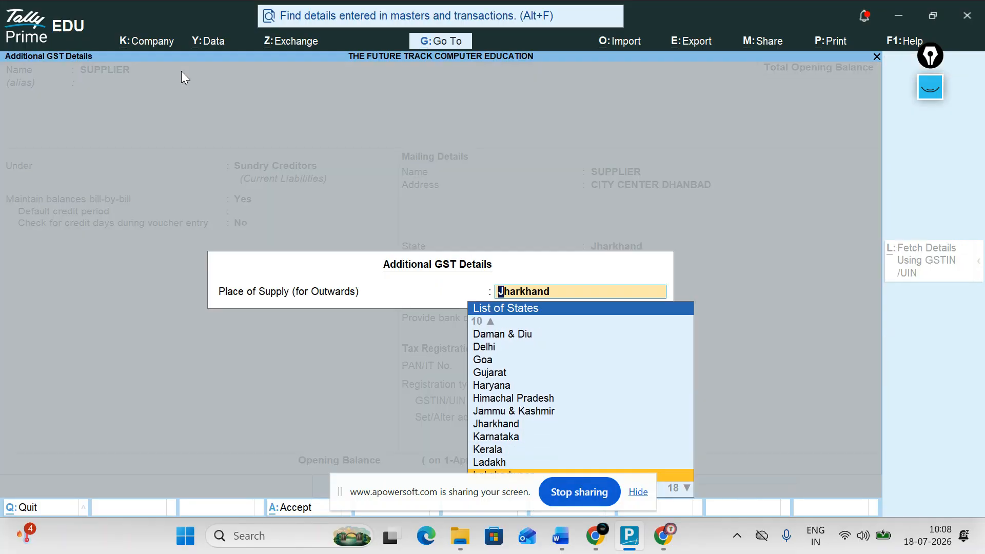
{"action": "left_click", "coordinate": [520, 426]}
{"action": "key", "text": "Return"}
{"action": "key", "text": "y"}
{"action": "key", "text": "Escape"}
{"action": "key", "text": "Escape"}
{"action": "key", "text": "Up"}
{"action": "key", "text": "Return"}
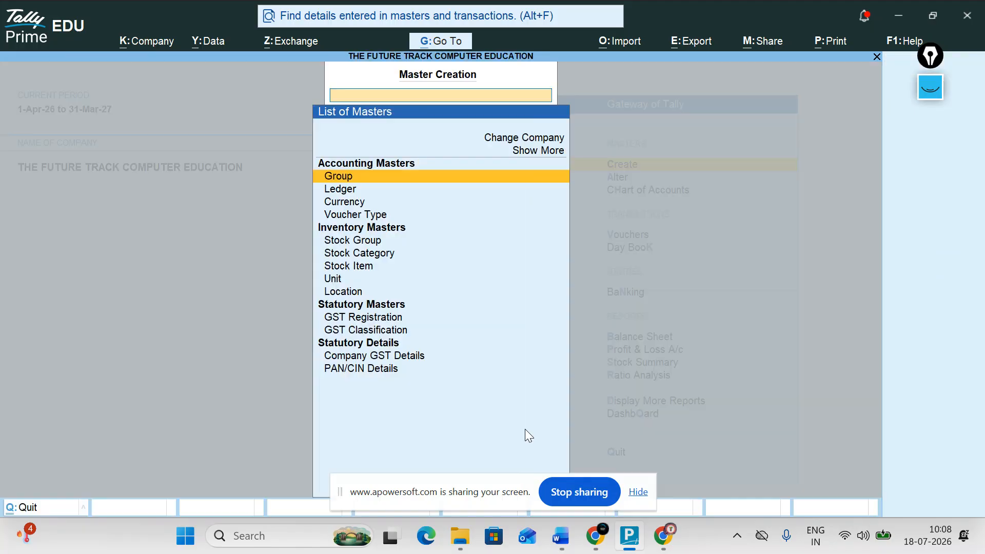
{"action": "key", "text": "Down"}
{"action": "key", "text": "Down"}
{"action": "key", "text": "Down"}
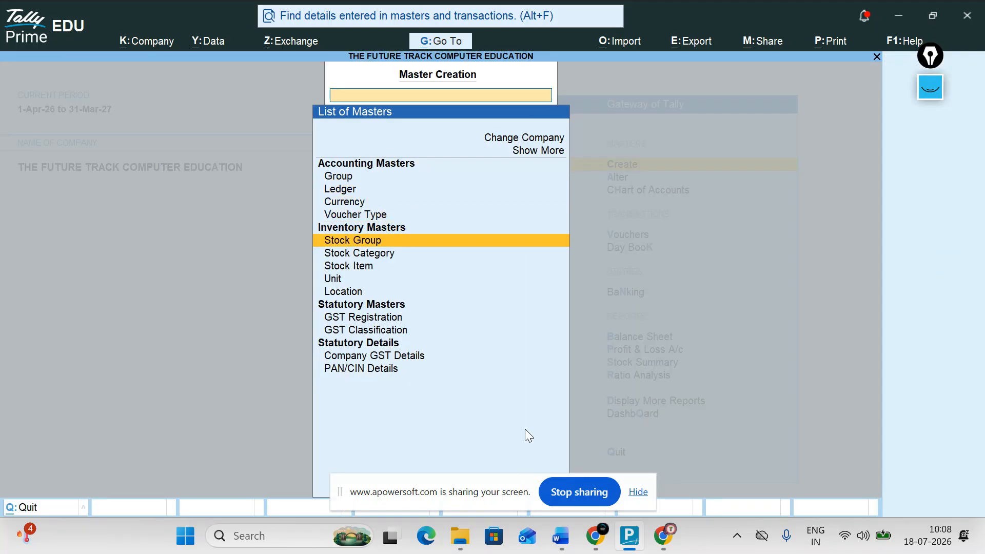
{"action": "key", "text": "Escape"}
{"action": "key", "text": "Return"}
{"action": "key", "text": "Escape"}
{"action": "key", "text": "Down"}
{"action": "key", "text": "Return"}
{"action": "key", "text": "Escape"}
{"action": "key", "text": "Up"}
{"action": "key", "text": "Return"}
{"action": "key", "text": "Return"}
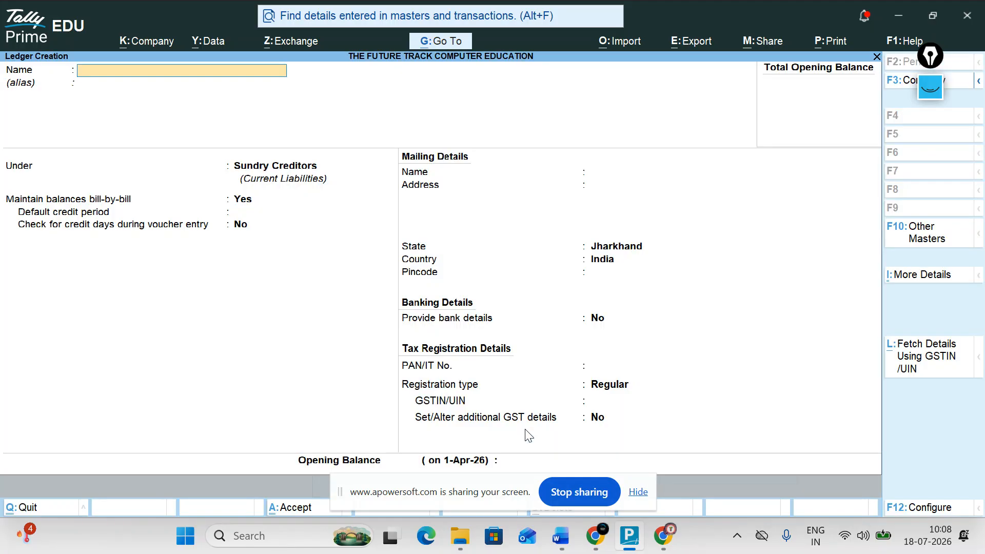
{"action": "key", "text": "Escape"}
{"action": "key", "text": "Escape"}
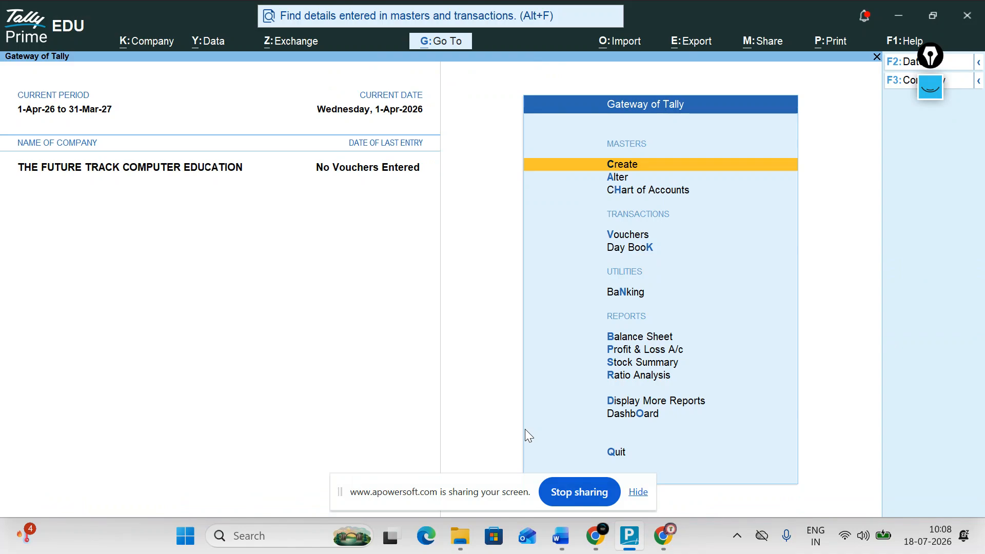
{"action": "key", "text": "Return"}
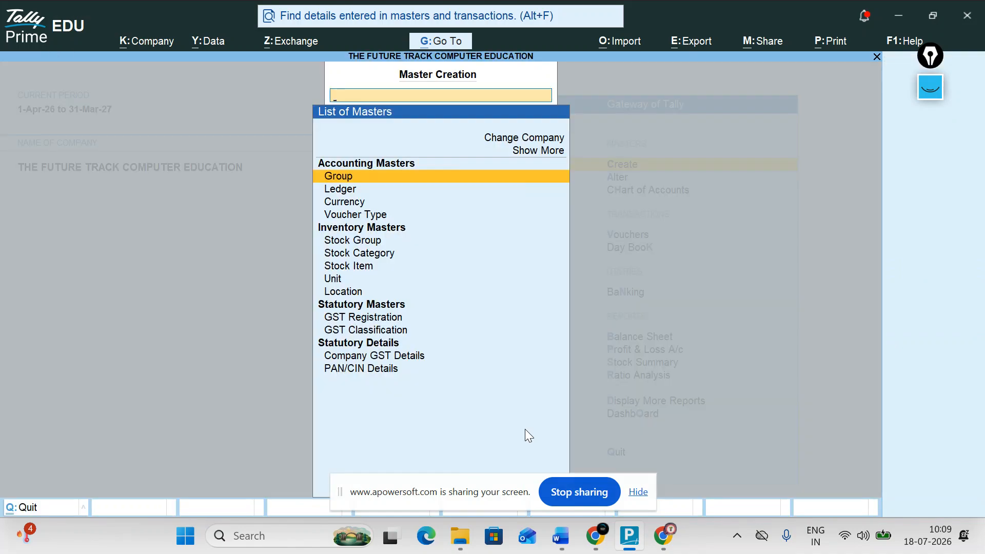
{"action": "key", "text": "Escape"}
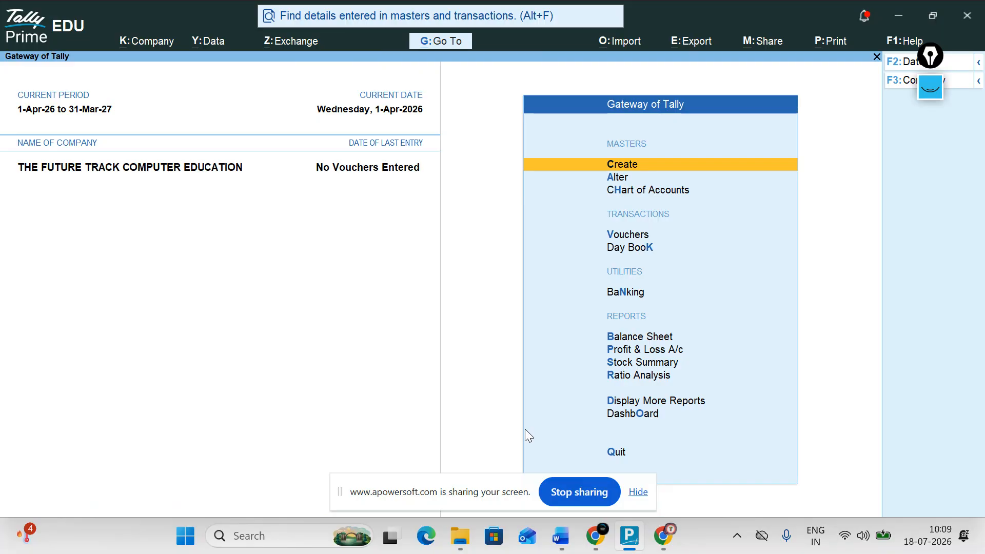
Open the ledger alteration list and move from BUYER to the PURCHAS ledger.
{"action": "key", "text": "Down"}
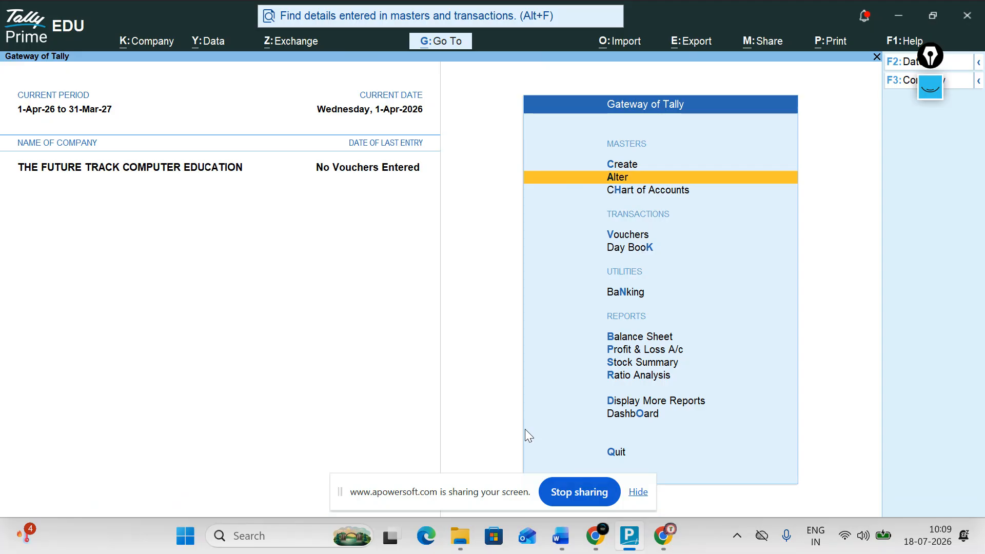
{"action": "key", "text": "Return"}
{"action": "key", "text": "Down"}
{"action": "key", "text": "Return"}
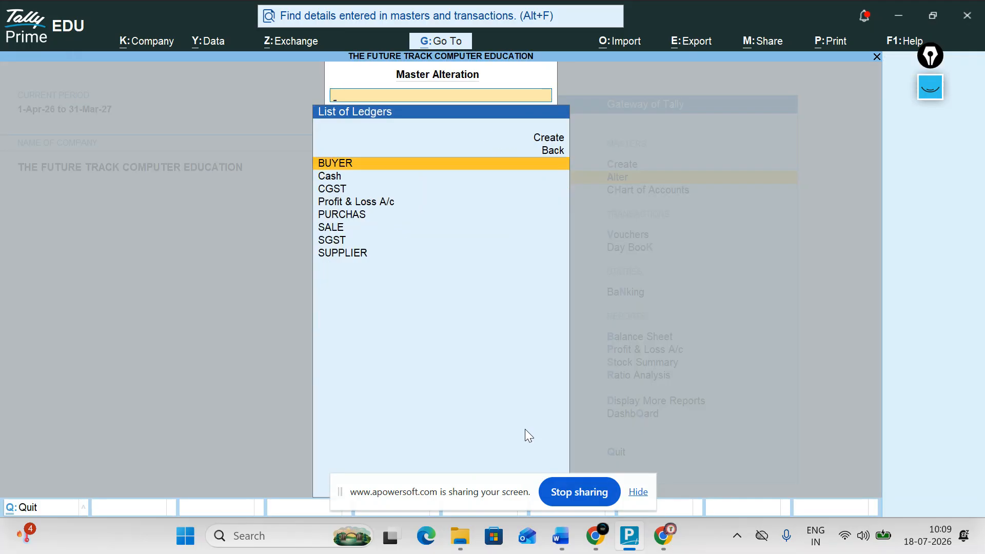
{"action": "key", "text": "Return"}
{"action": "key", "text": "Escape"}
{"action": "key", "text": "Down"}
{"action": "key", "text": "Down"}
{"action": "key", "text": "Down"}
{"action": "key", "text": "Down"}
Re-save PURCHAS with HSN/SAC 14556, taxable 18% GST and Goods supply.
{"action": "key", "text": "Return"}
{"action": "key", "text": "Return"}
{"action": "key", "text": "Return"}
{"action": "key", "text": "Return"}
{"action": "key", "text": "Return"}
{"action": "key", "text": "Return"}
{"action": "key", "text": "Return"}
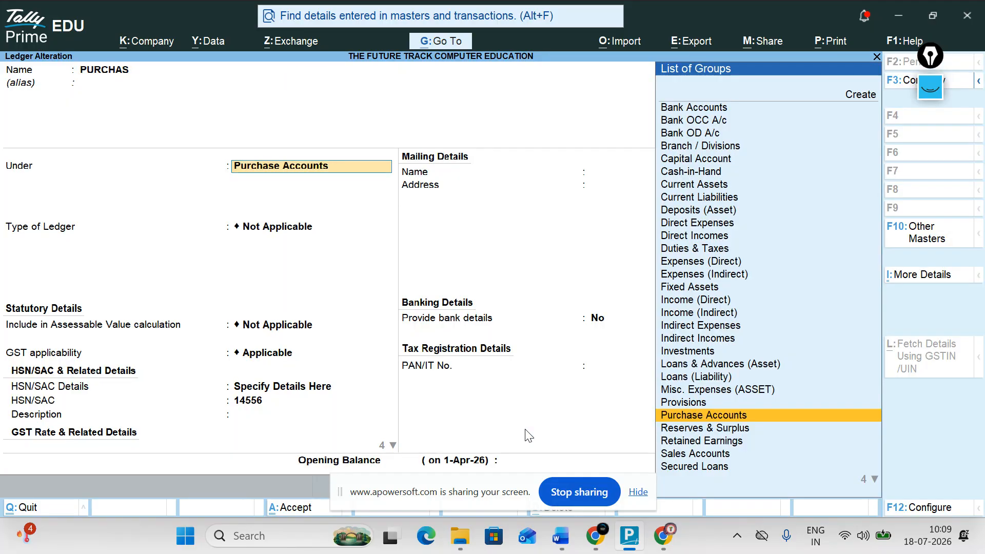
{"action": "key", "text": "Return"}
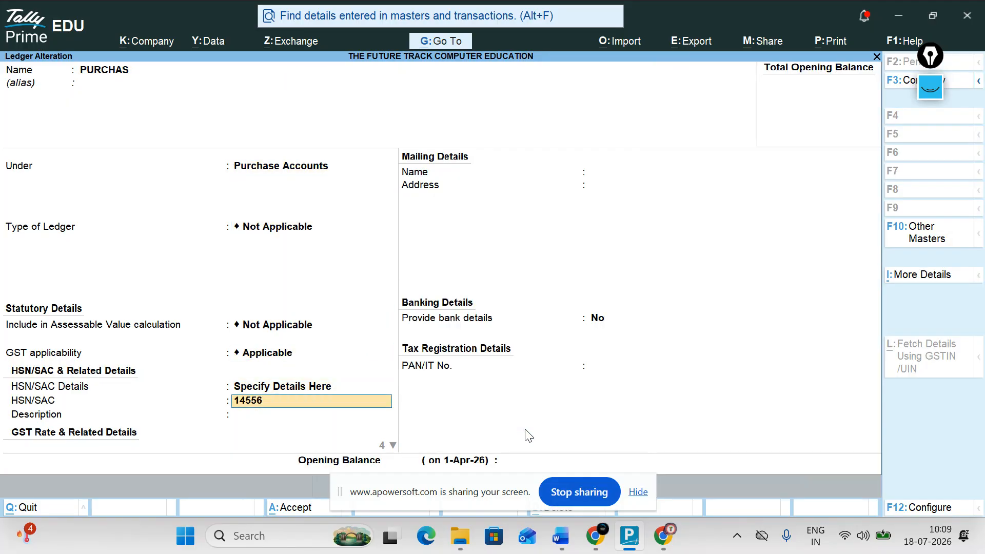
{"action": "key", "text": "Return"}
{"action": "key", "text": "Return"}
{"action": "key", "text": "Return"}
{"action": "key", "text": "Return"}
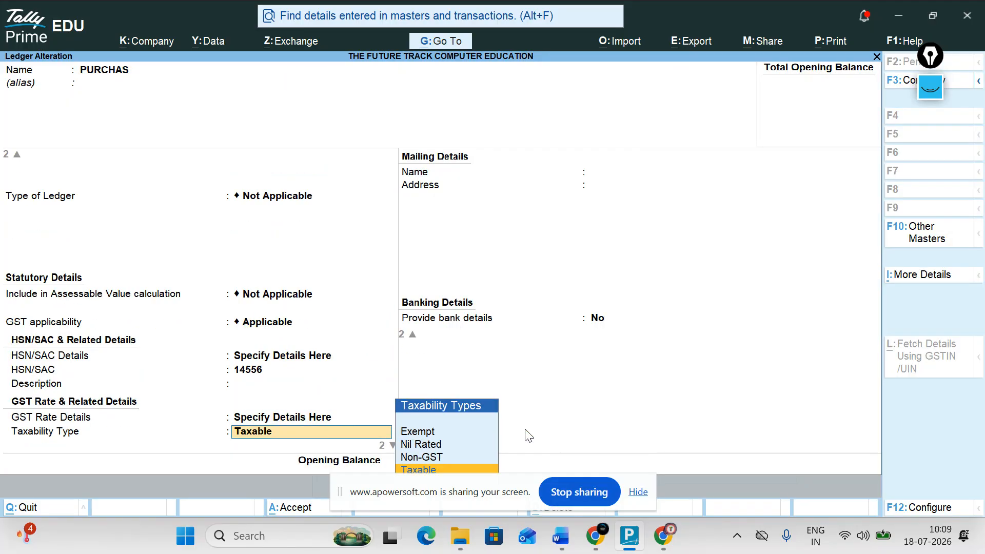
{"action": "key", "text": "Return"}
{"action": "key", "text": "Return"}
{"action": "key", "text": "Return"}
{"action": "key", "text": "Return"}
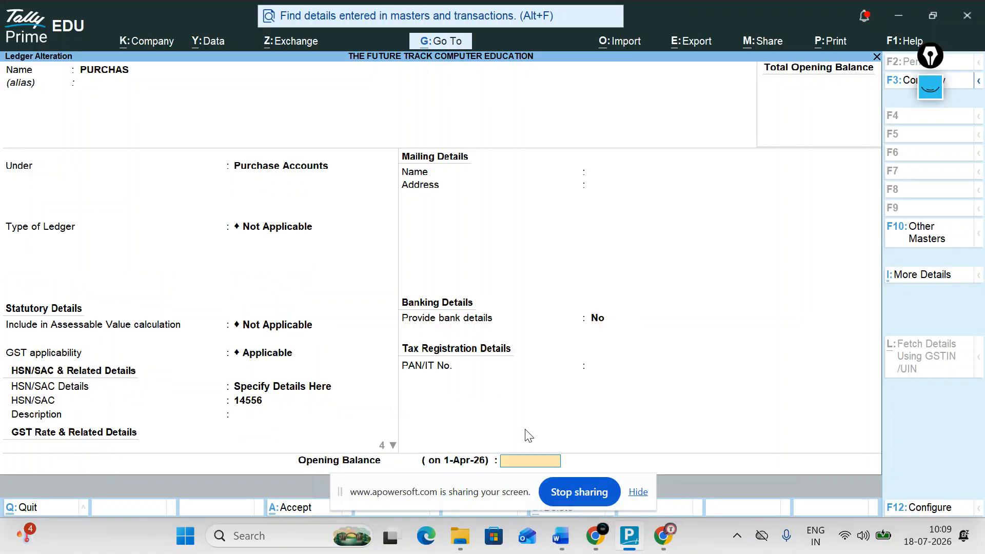
{"action": "key", "text": "Down"}
{"action": "key", "text": "Down"}
{"action": "key", "text": "Down"}
{"action": "key", "text": "Return"}
{"action": "key", "text": "Return"}
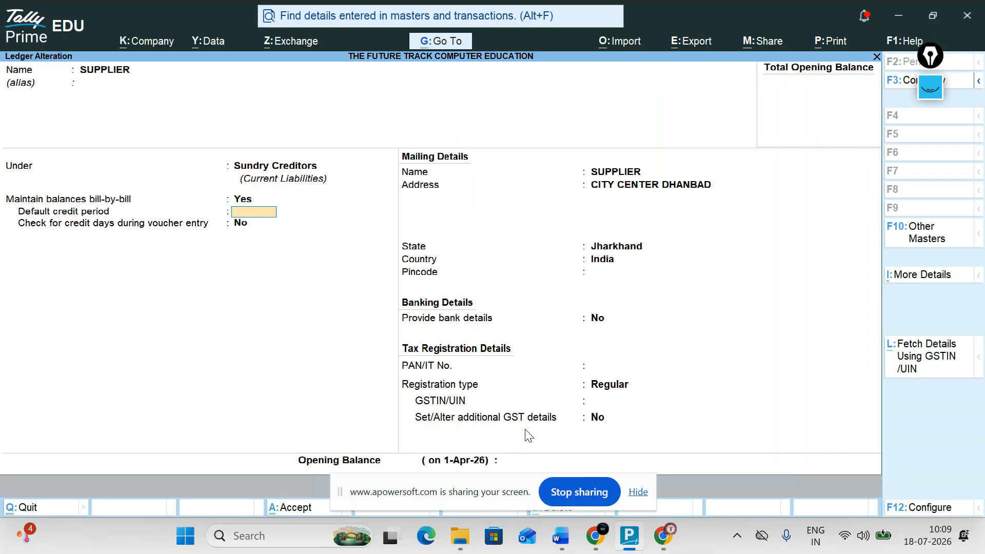
Leave the SUPPLIER ledger unchanged and back out to the main menu.
{"action": "key", "text": "ctrl+q"}
{"action": "key", "text": "Escape"}
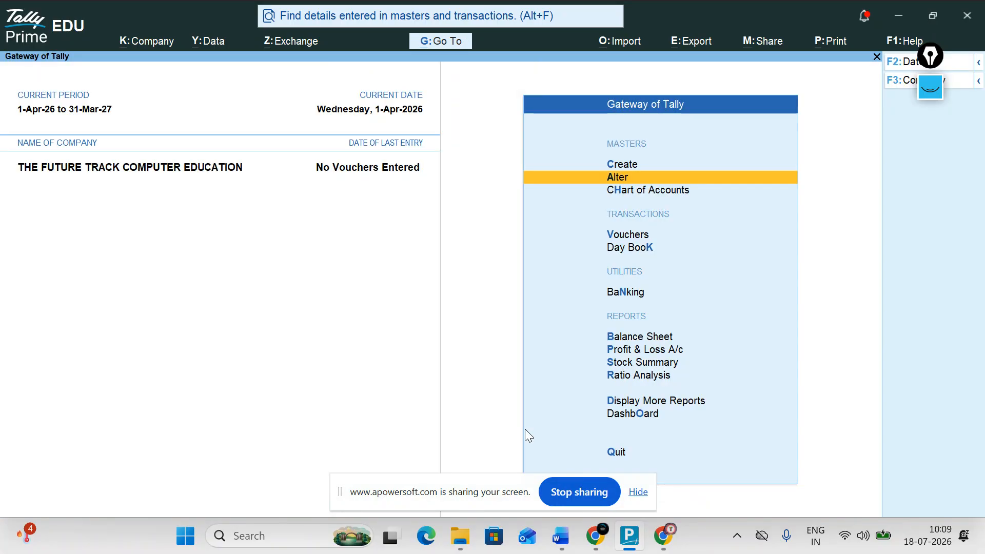
{"action": "key", "text": "Return"}
{"action": "key", "text": "Down"}
{"action": "key", "text": "Return"}
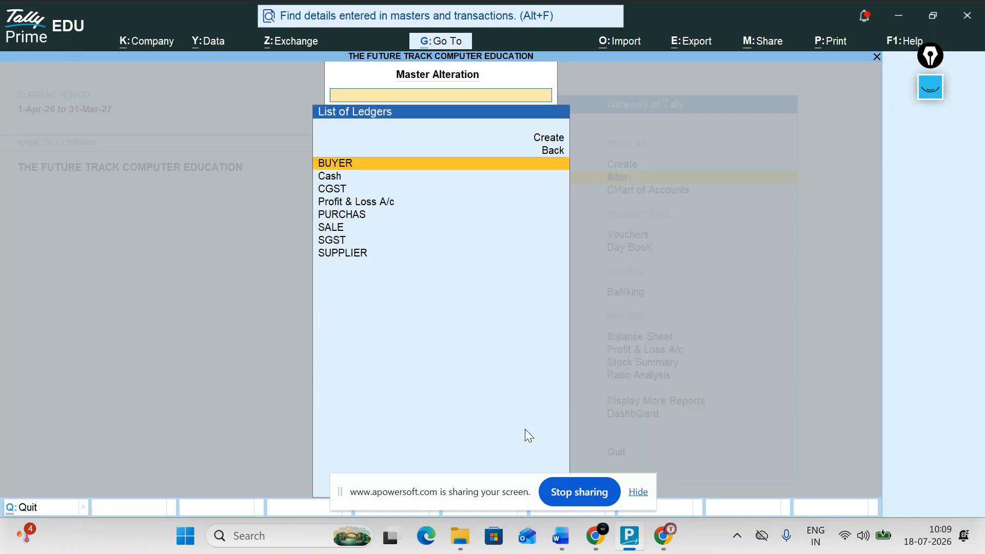
{"action": "key", "text": "Escape"}
{"action": "key", "text": "Escape"}
{"action": "key", "text": "Up"}
{"action": "key", "text": "Return"}
{"action": "key", "text": "Down"}
{"action": "key", "text": "Return"}
{"action": "key", "text": "Escape"}
{"action": "key", "text": "Return"}
{"action": "key", "text": "Down"}
{"action": "key", "text": "Down"}
Bring up the saved MOUSE stock item, review its 18% GST settings, and accept it.
{"action": "key", "text": "Down"}
{"action": "key", "text": "Up"}
{"action": "key", "text": "Up"}
{"action": "key", "text": "Up"}
{"action": "key", "text": "Return"}
{"action": "key", "text": "Down"}
{"action": "key", "text": "Down"}
{"action": "key", "text": "Down"}
{"action": "key", "text": "Down"}
{"action": "key", "text": "Down"}
{"action": "key", "text": "Down"}
{"action": "key", "text": "Return"}
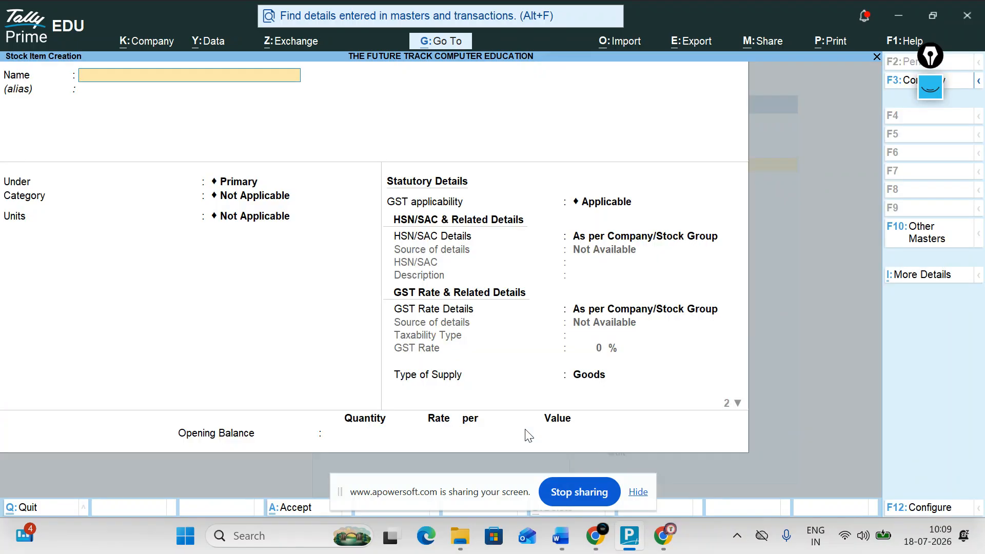
{"action": "key", "text": "Page_Up"}
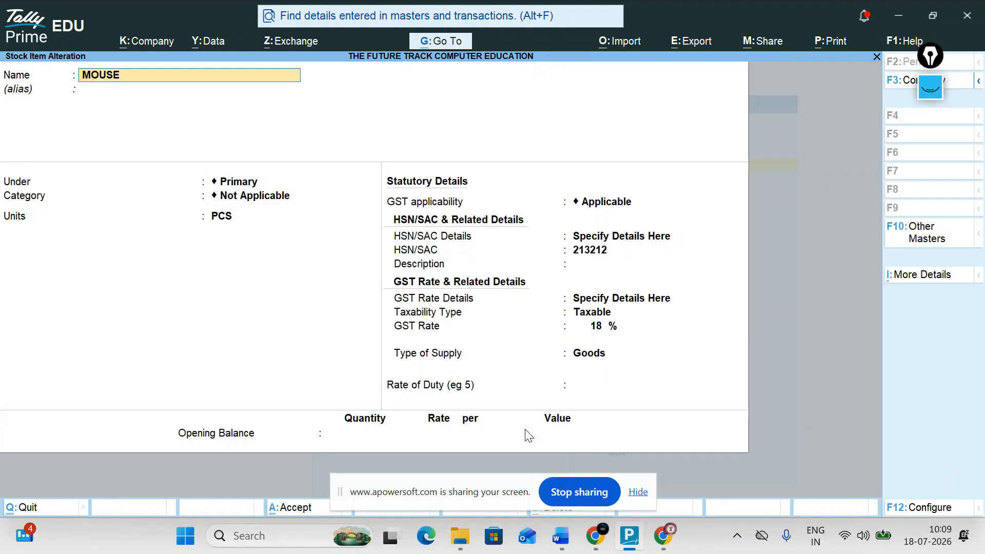
{"action": "key", "text": "Return"}
{"action": "key", "text": "Return"}
{"action": "key", "text": "Return"}
{"action": "key", "text": "Return"}
{"action": "key", "text": "Return"}
{"action": "key", "text": "Return"}
{"action": "key", "text": "ctrl+a"}
Start a purchase voucher with SUPPLIER as the party and accept its details.
{"action": "key", "text": "Escape"}
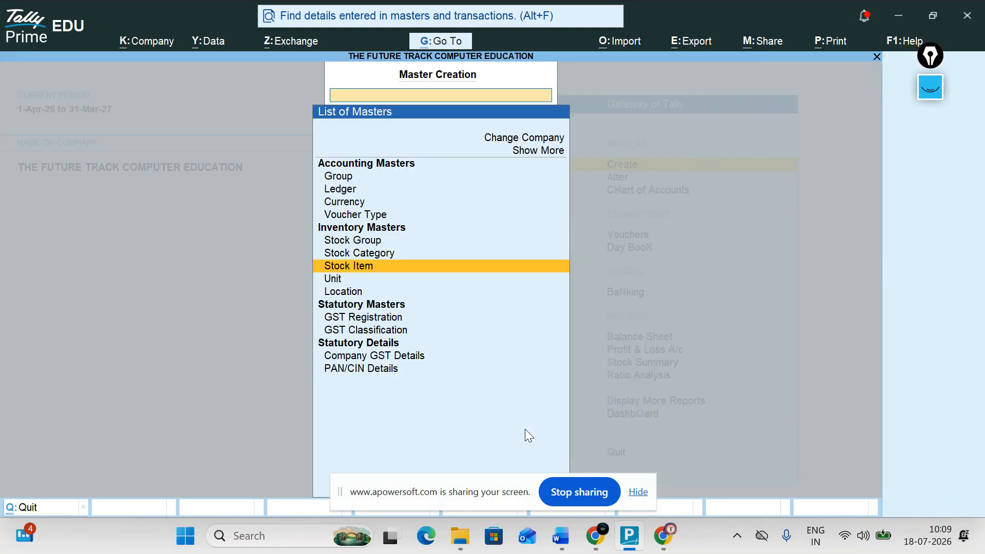
{"action": "key", "text": "Escape"}
{"action": "key", "text": "Down"}
{"action": "key", "text": "Down"}
{"action": "key", "text": "Down"}
{"action": "key", "text": "Return"}
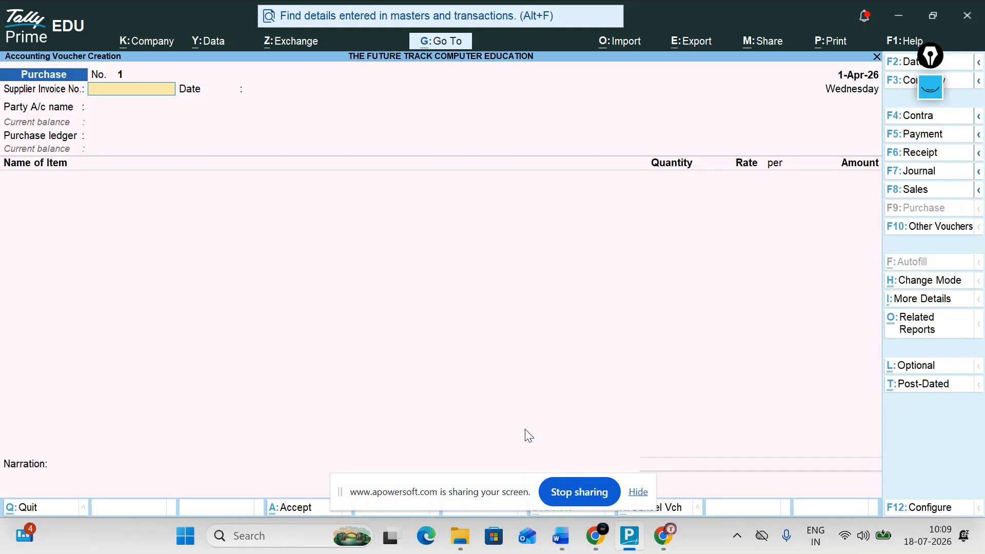
{"action": "key", "text": "Return"}
{"action": "key", "text": "Return"}
{"action": "key", "text": "Down"}
Set PURCHAS as purchase ledger and enter 10 PCS of MOUSE at 500.
{"action": "key", "text": "Down"}
{"action": "key", "text": "Return"}
{"action": "key", "text": "ctrl+a"}
{"action": "key", "text": "Return"}
{"action": "key", "text": "Return"}
{"action": "key", "text": "Return"}
{"action": "key", "text": "ctrl+a"}
{"action": "key", "text": "Return"}
{"action": "key", "text": "Down"}
{"action": "key", "text": "Return"}
{"action": "key", "text": "Return"}
{"action": "type", "text": "500"}
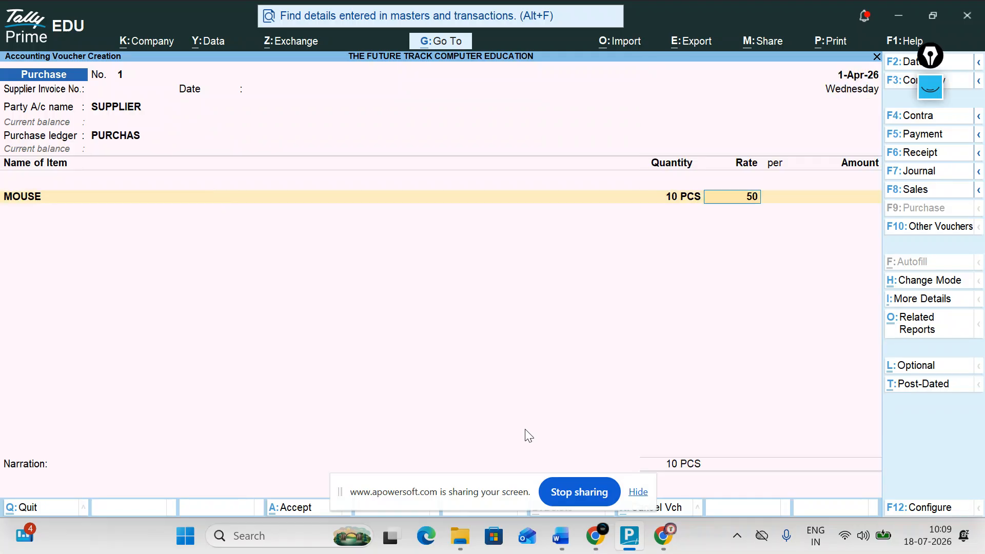
{"action": "key", "text": "Return"}
{"action": "key", "text": "Return"}
{"action": "key", "text": "Return"}
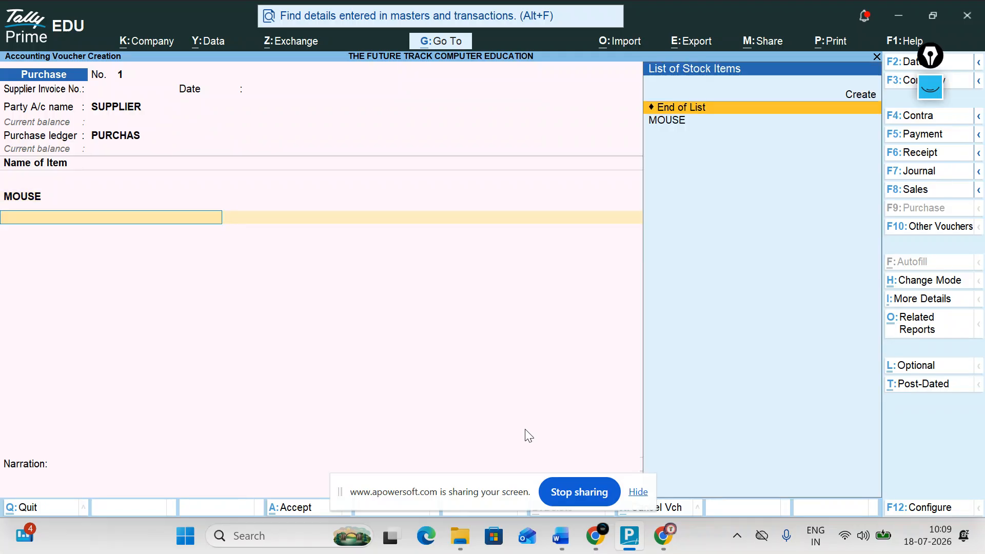
Add a CGST 9% line, accept bill-wise details for 5,000.00, and dismiss the warning.
{"action": "key", "text": "Return"}
{"action": "key", "text": "Down"}
{"action": "key", "text": "Return"}
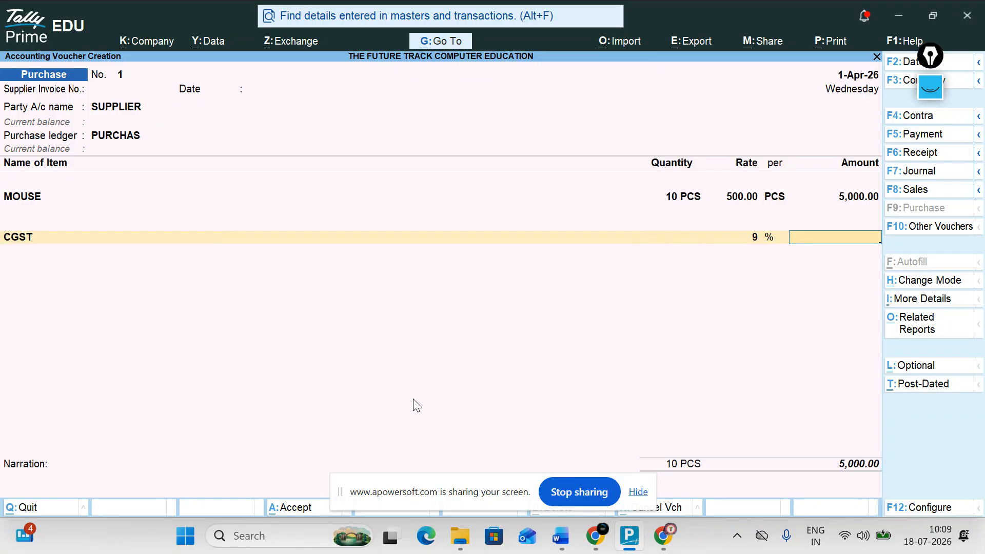
{"action": "key", "text": "Return"}
{"action": "key", "text": "Return"}
{"action": "key", "text": "Return"}
{"action": "key", "text": "Return"}
{"action": "key", "text": "Return"}
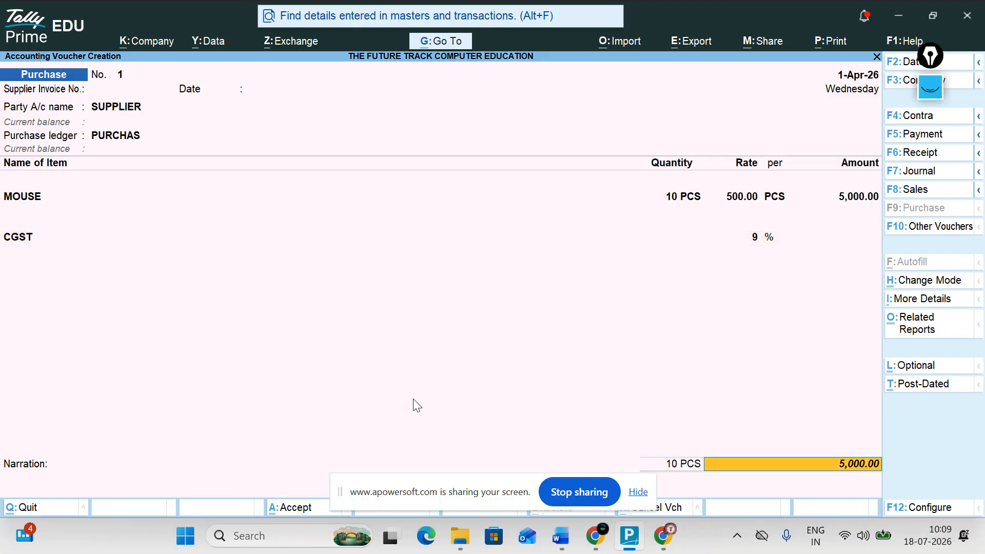
{"action": "key", "text": "Return"}
{"action": "key", "text": "Return"}
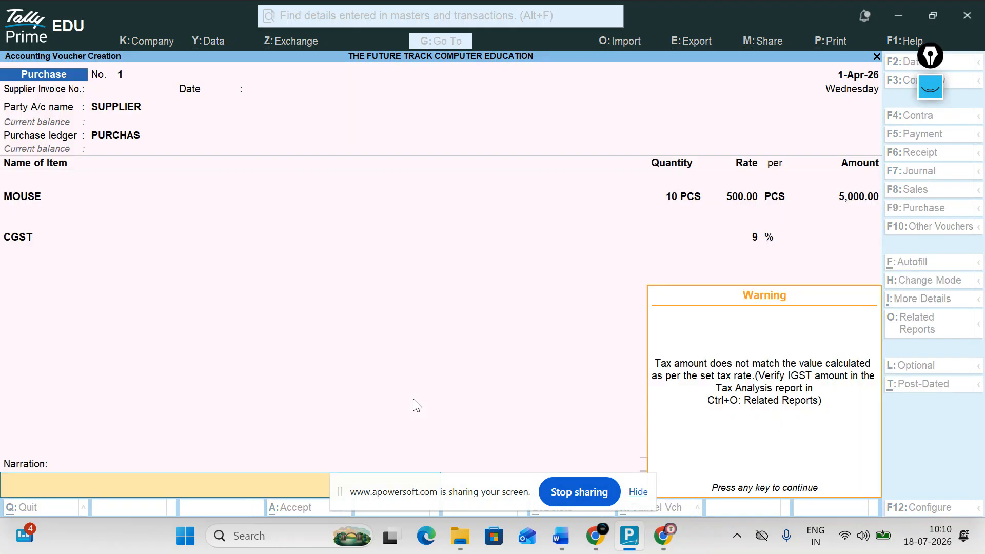
{"action": "key", "text": "Return"}
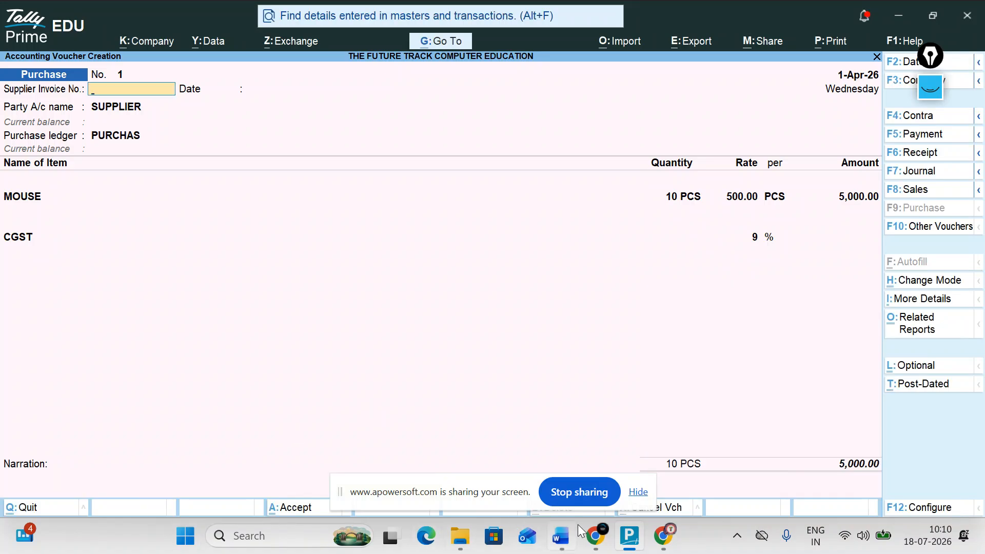